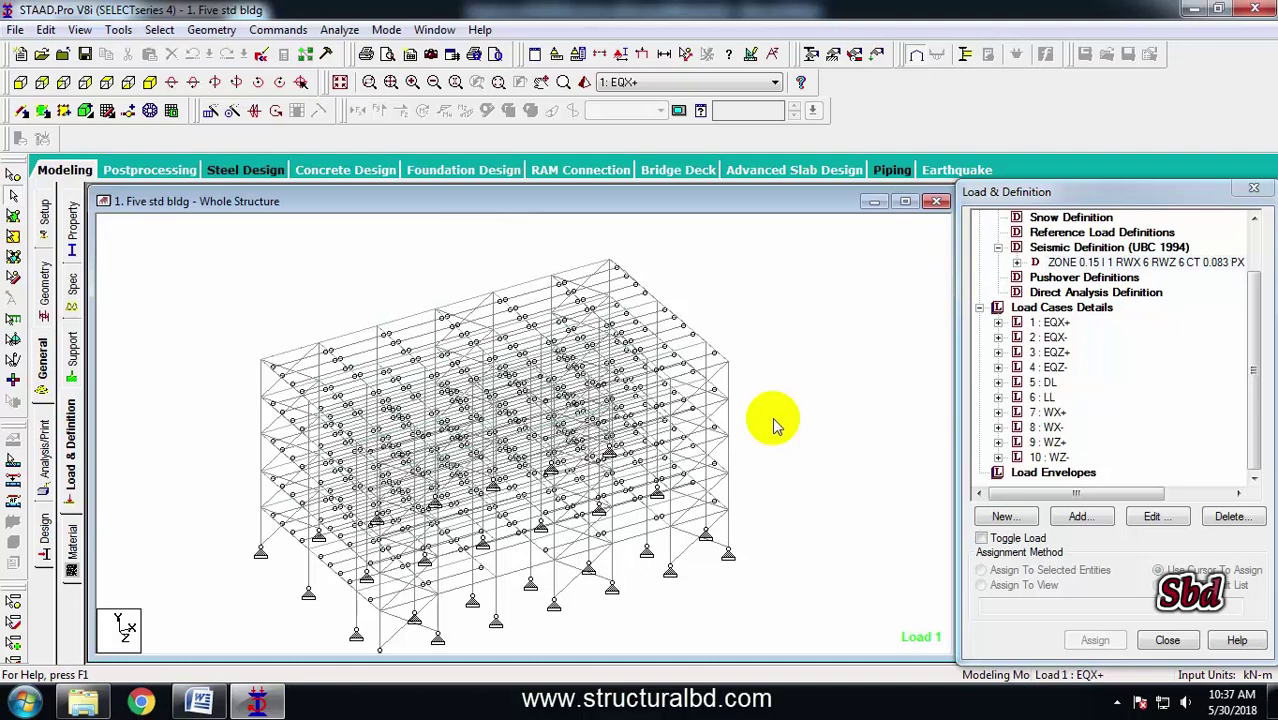
Start a new load combination and name it DL+LL
middle_drag(750, 422, 579, 451)
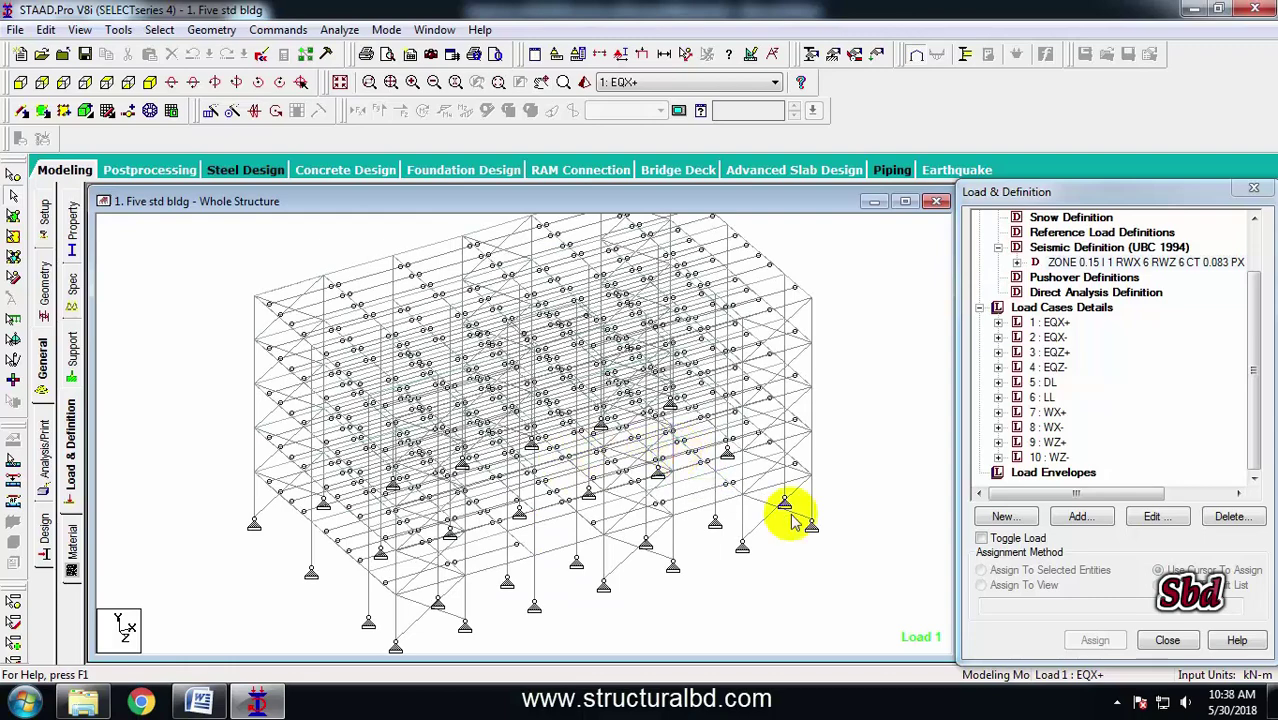
middle_drag(699, 491, 876, 408)
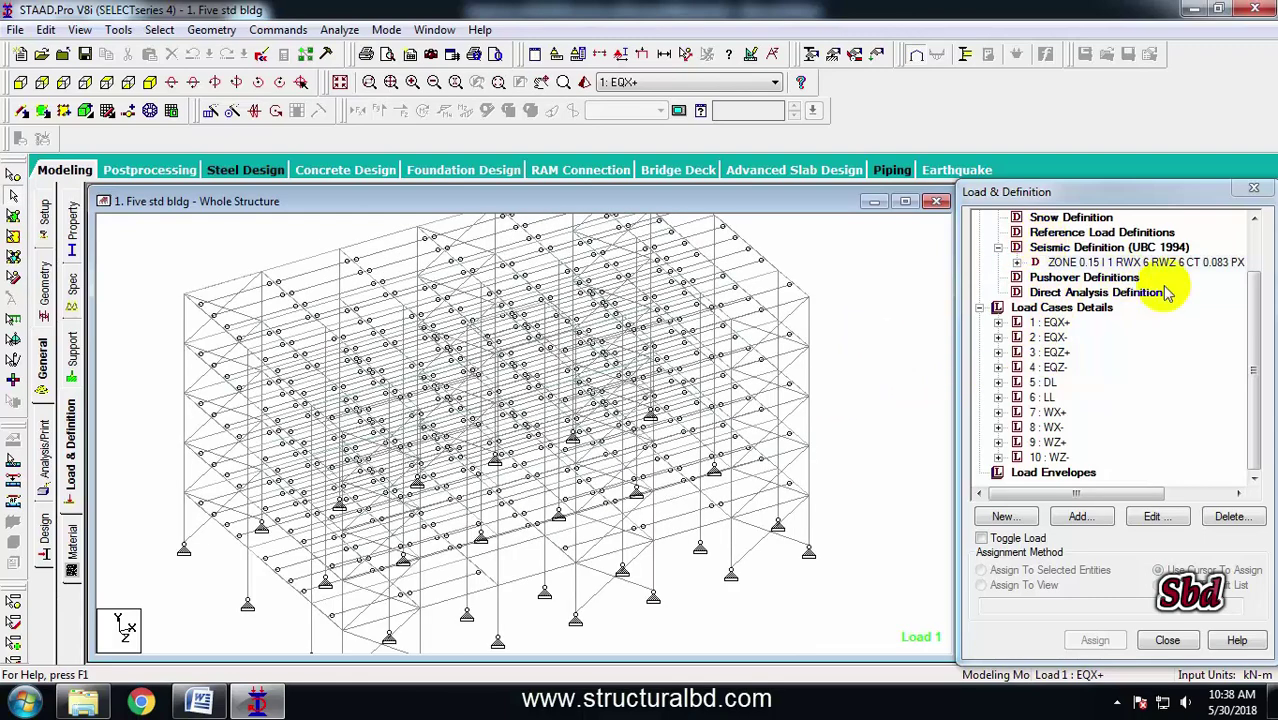
drag(1250, 305, 1250, 245)
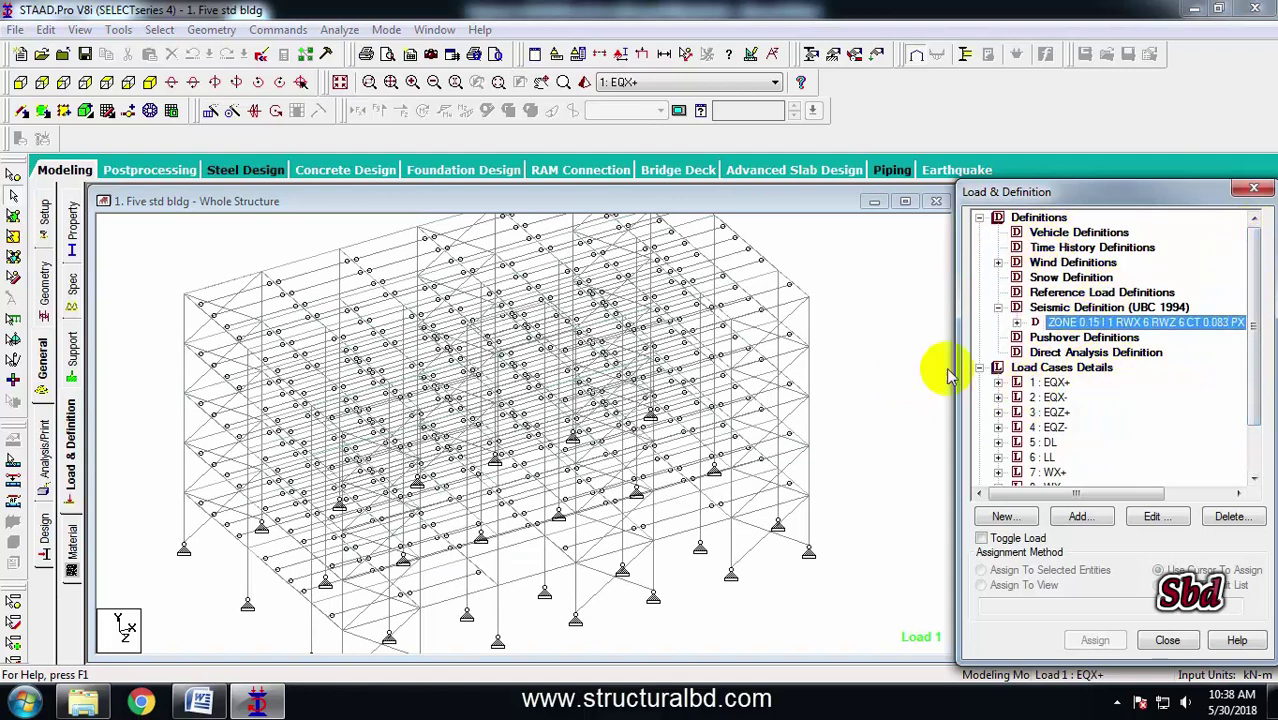
click(1045, 368)
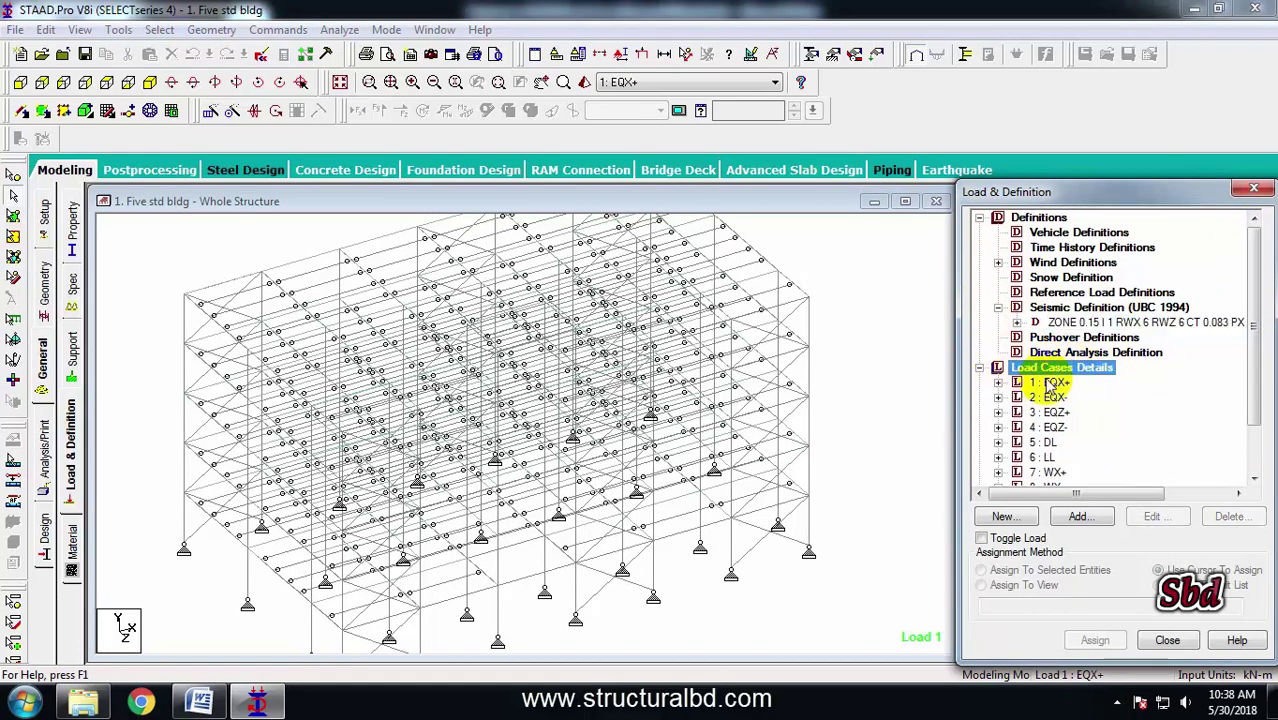
click(1090, 522)
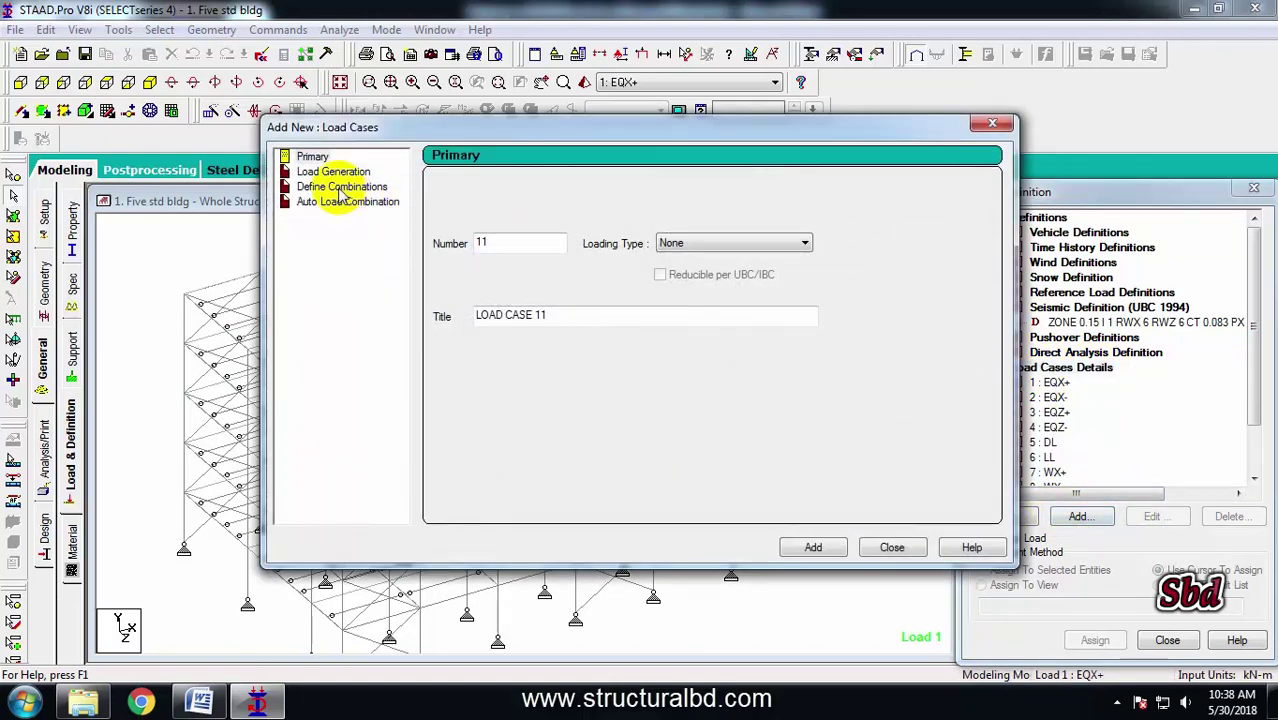
click(340, 188)
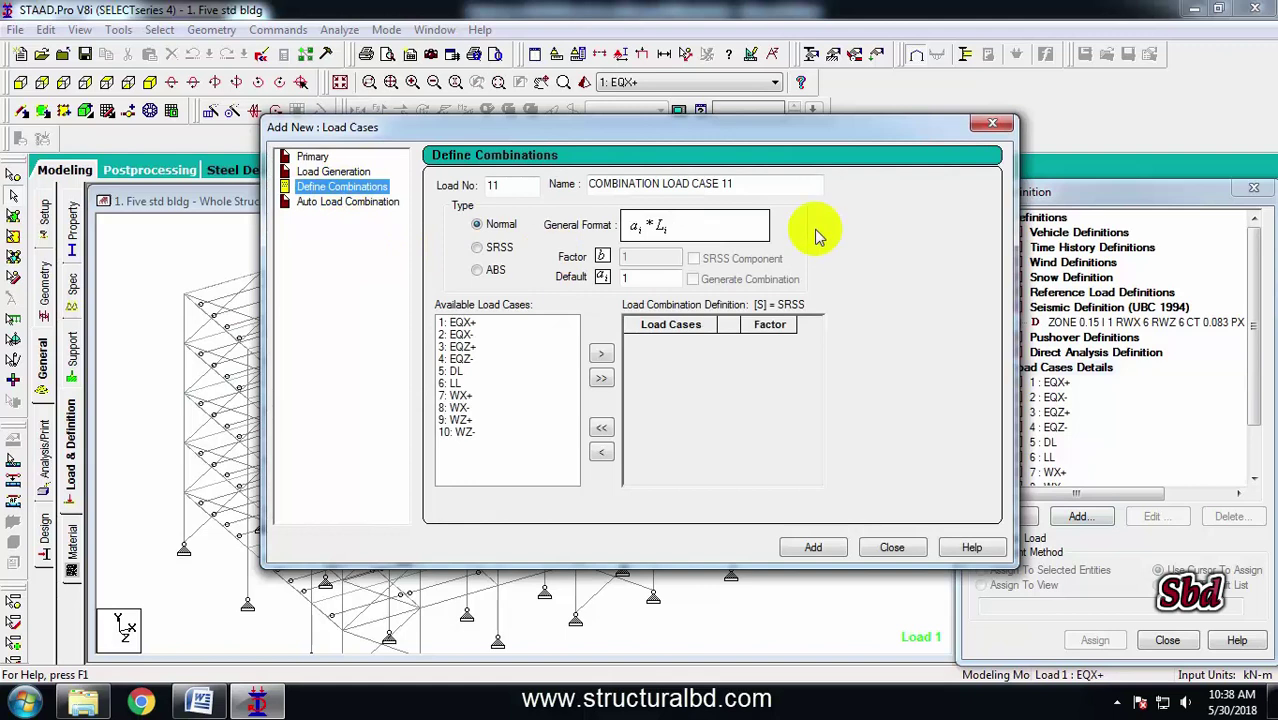
drag(765, 185, 406, 188)
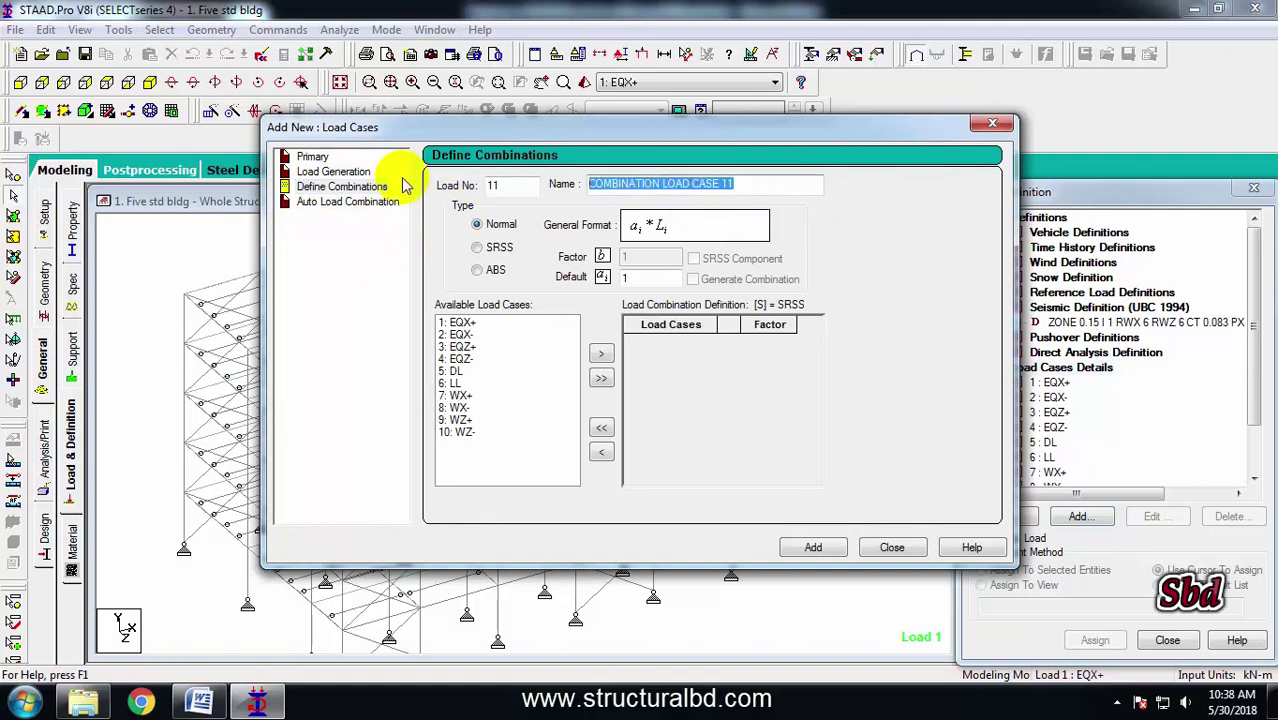
text(DL+)
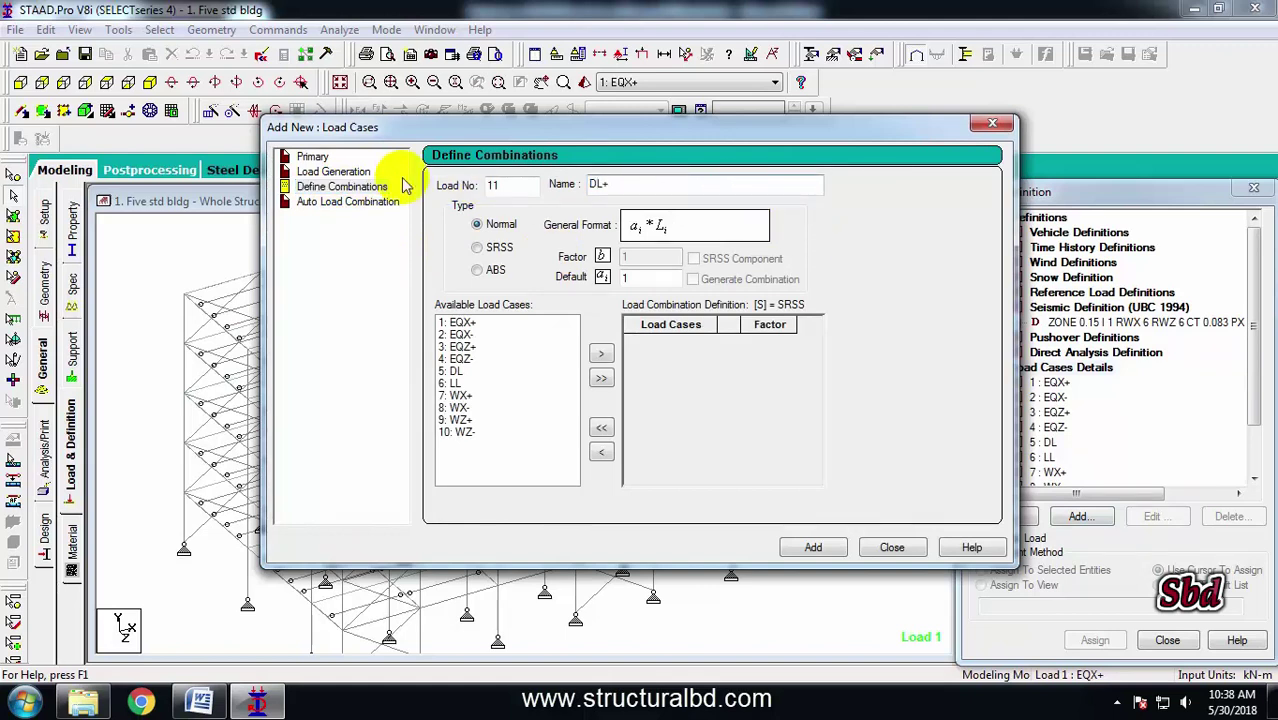
click(405, 186)
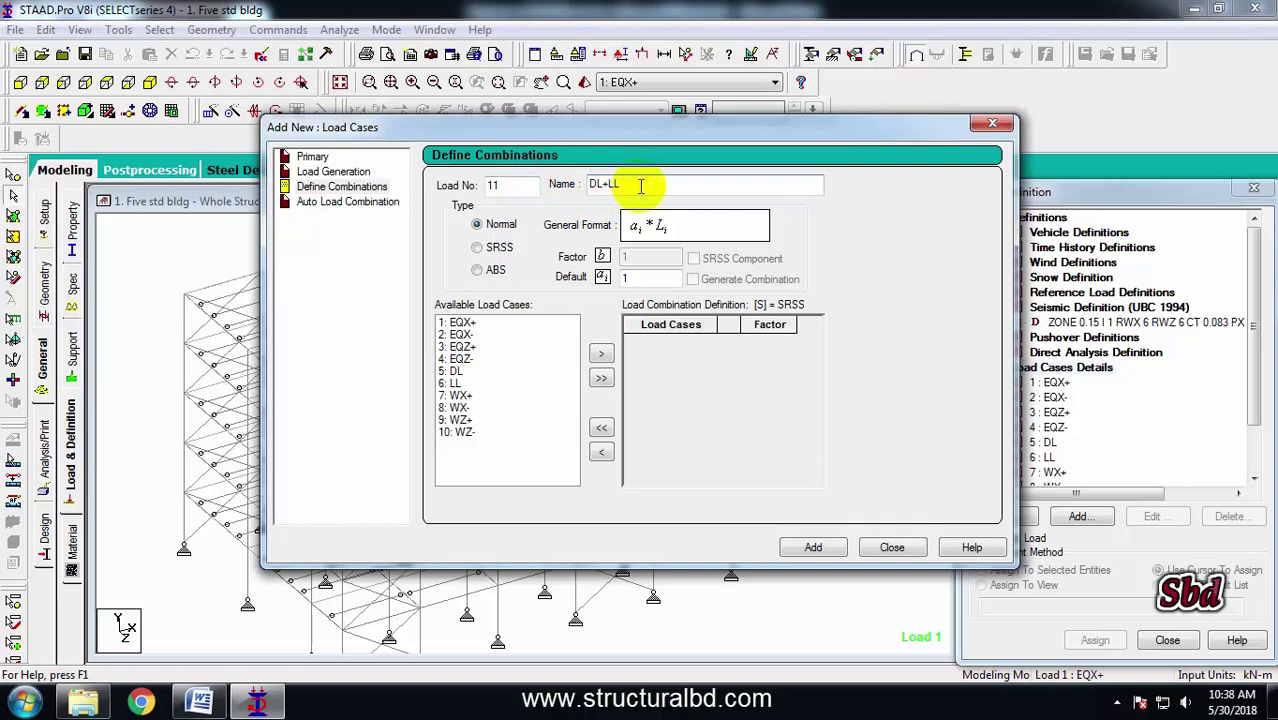
Combine DL and LL at factor 1 and add it as combination 11
click(455, 372)
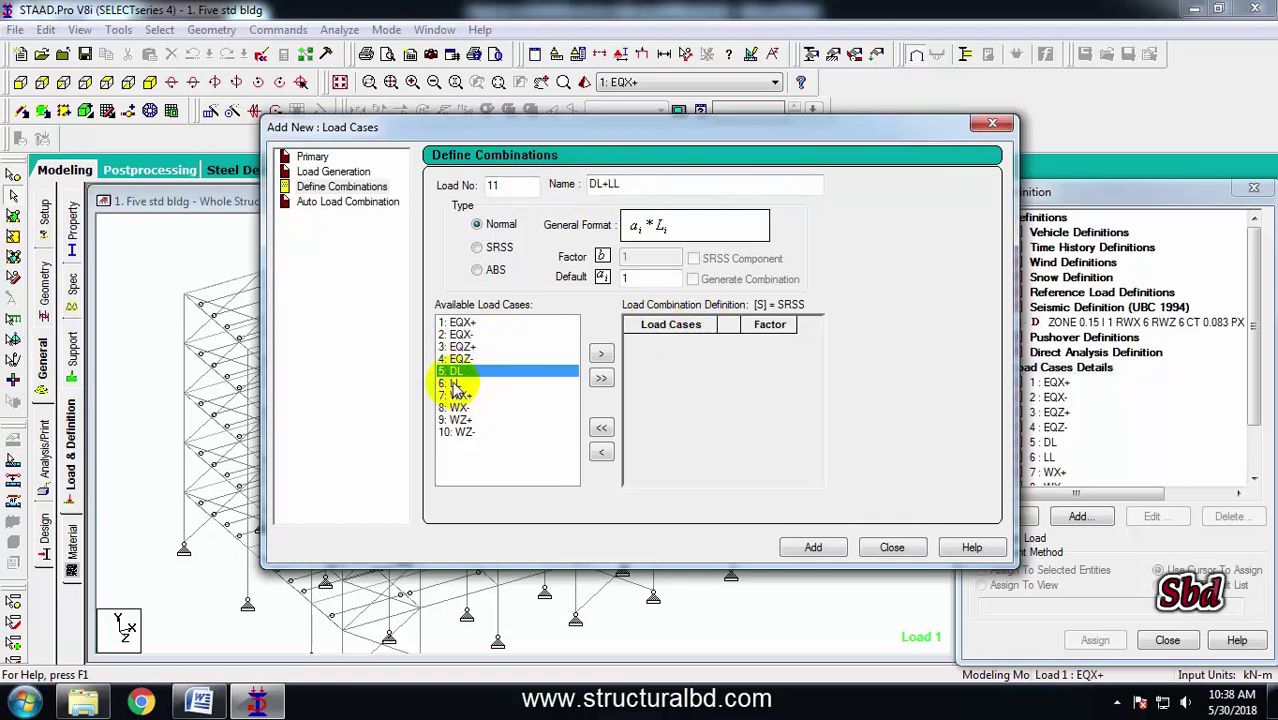
ctrl+click(454, 383)
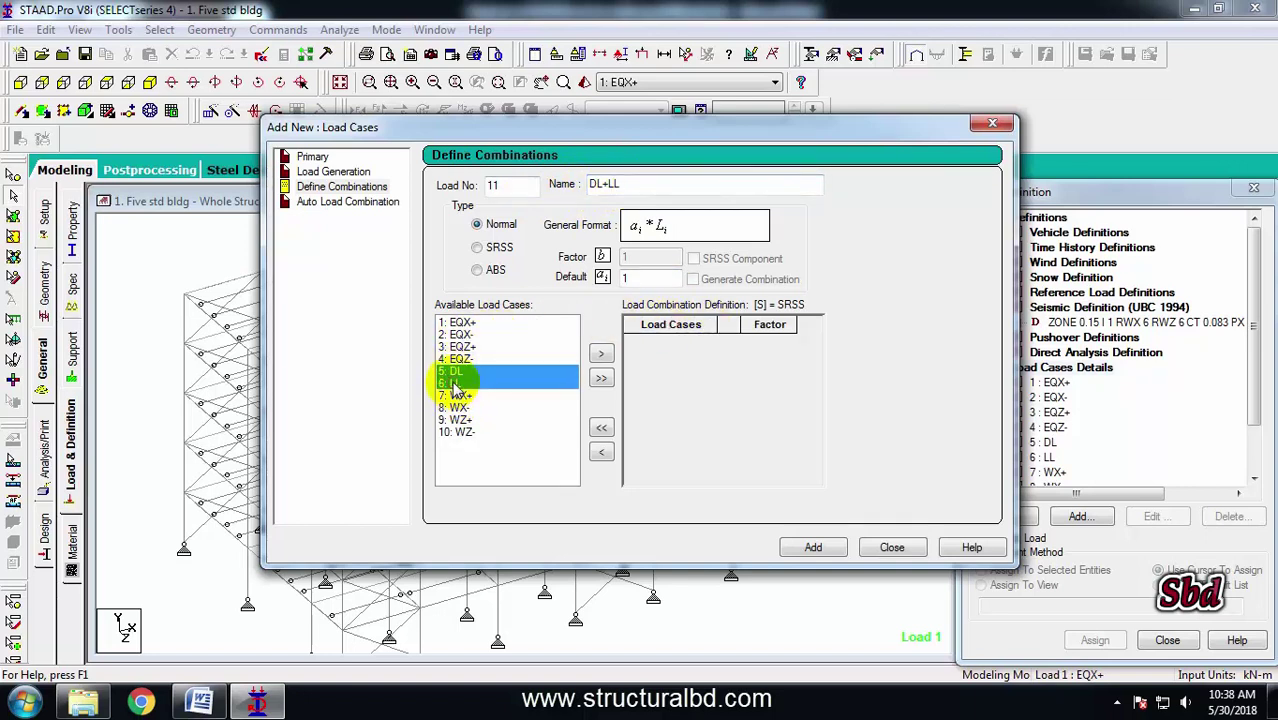
click(601, 355)
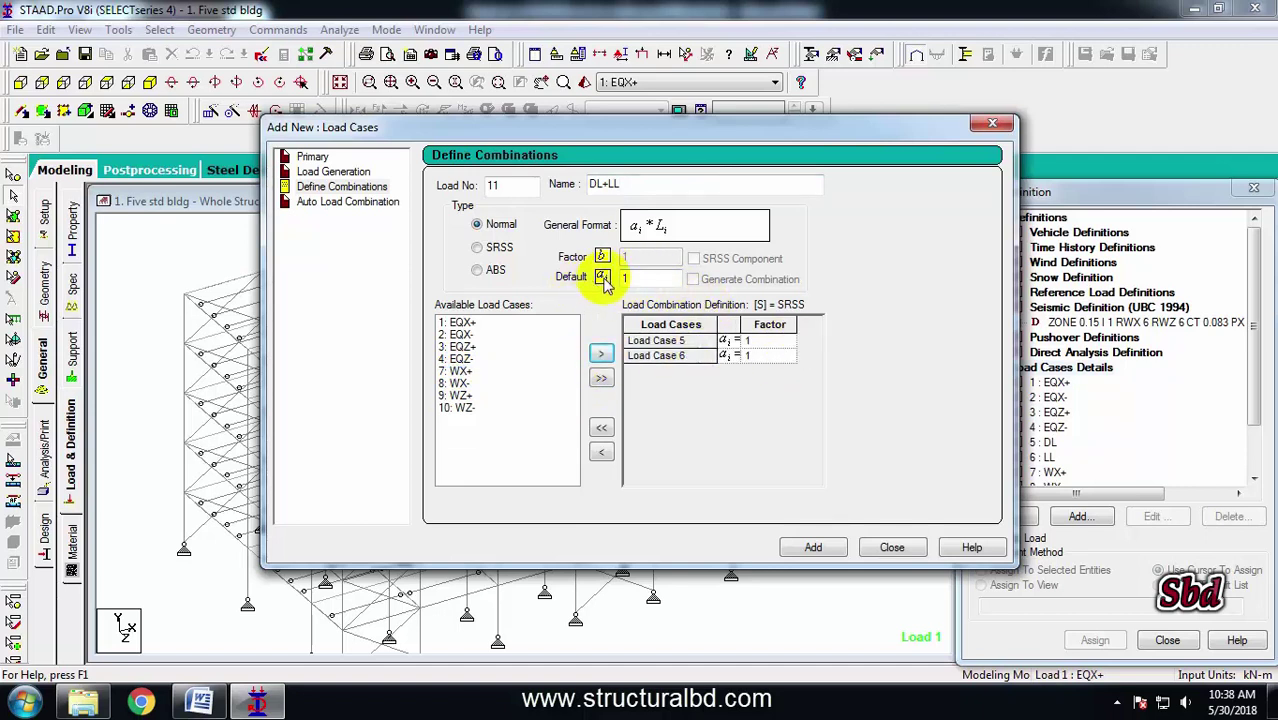
click(813, 548)
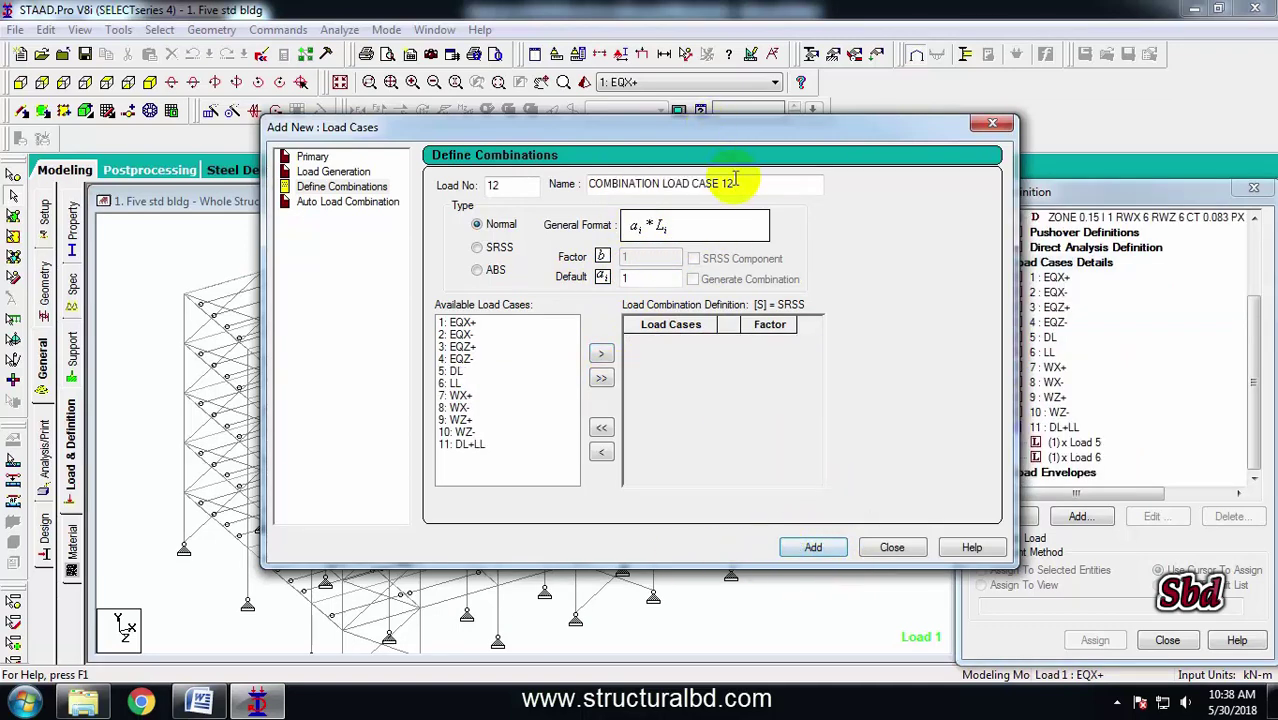
click(199, 702)
scroll(502, 470, up, 5)
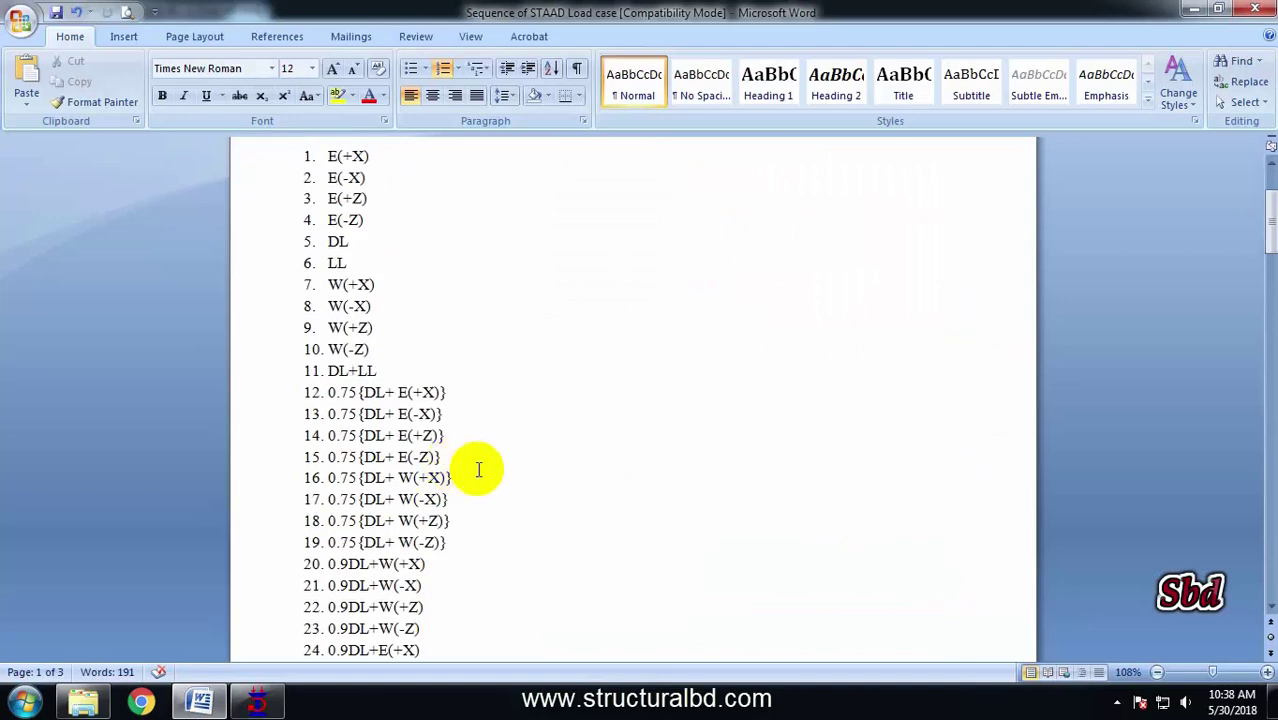
scroll(490, 436, down, 7)
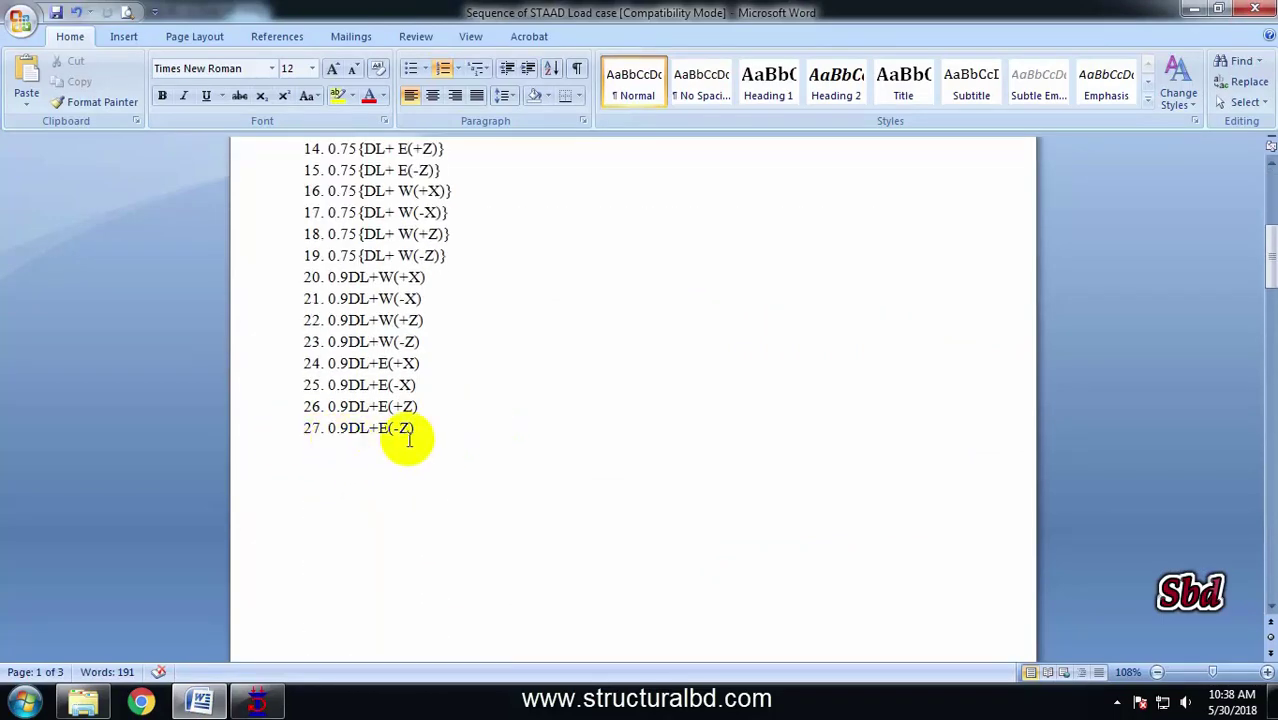
scroll(408, 437, up, 6)
scroll(350, 490, down, 6)
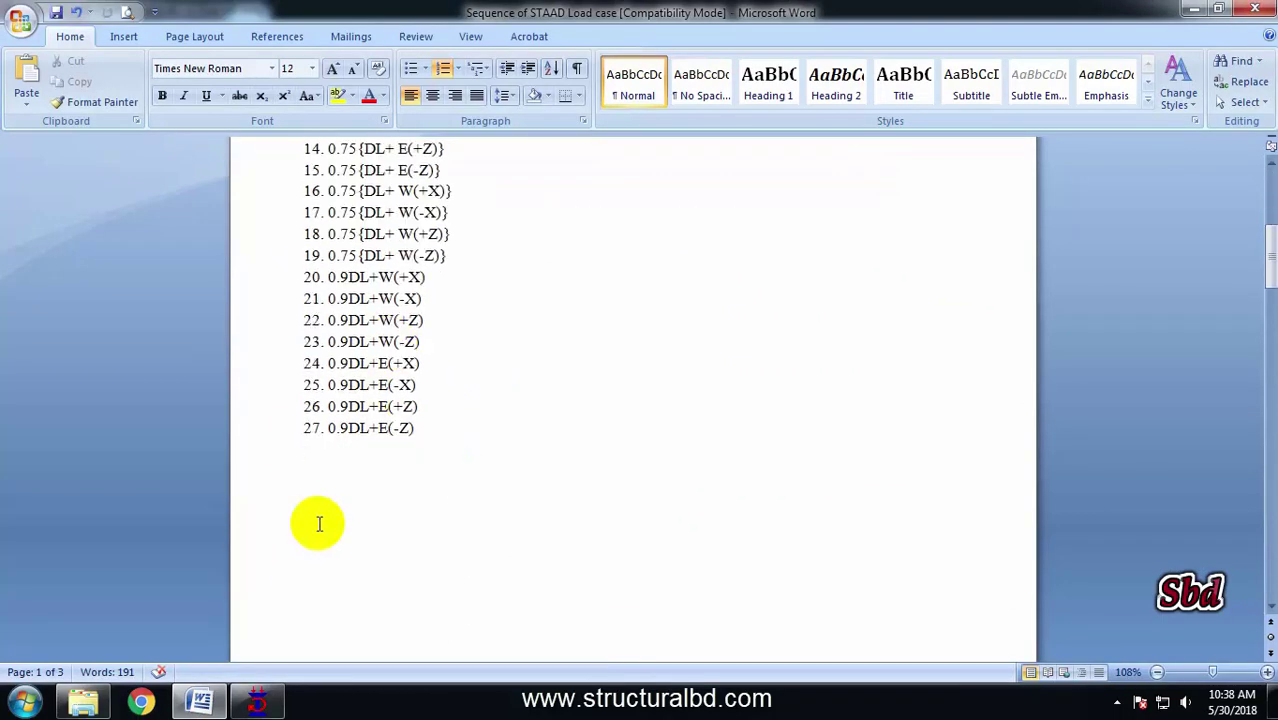
scroll(440, 392, up, 3)
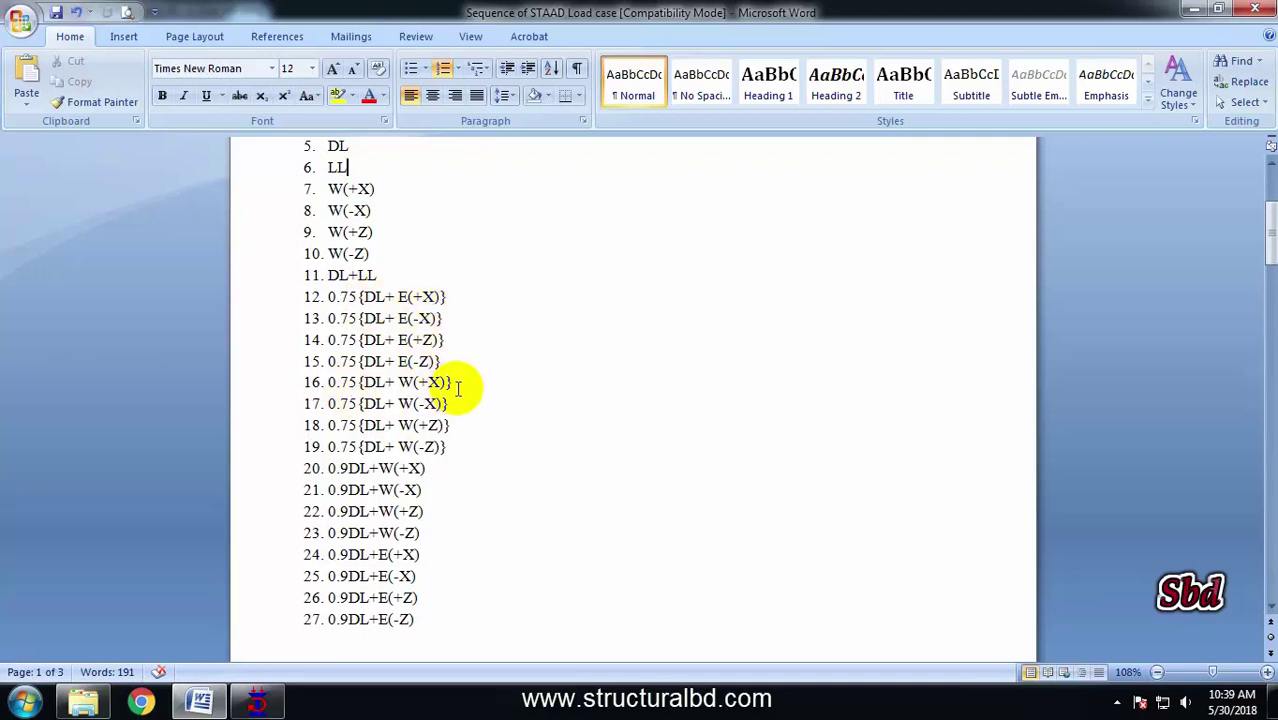
scroll(371, 480, down, 1)
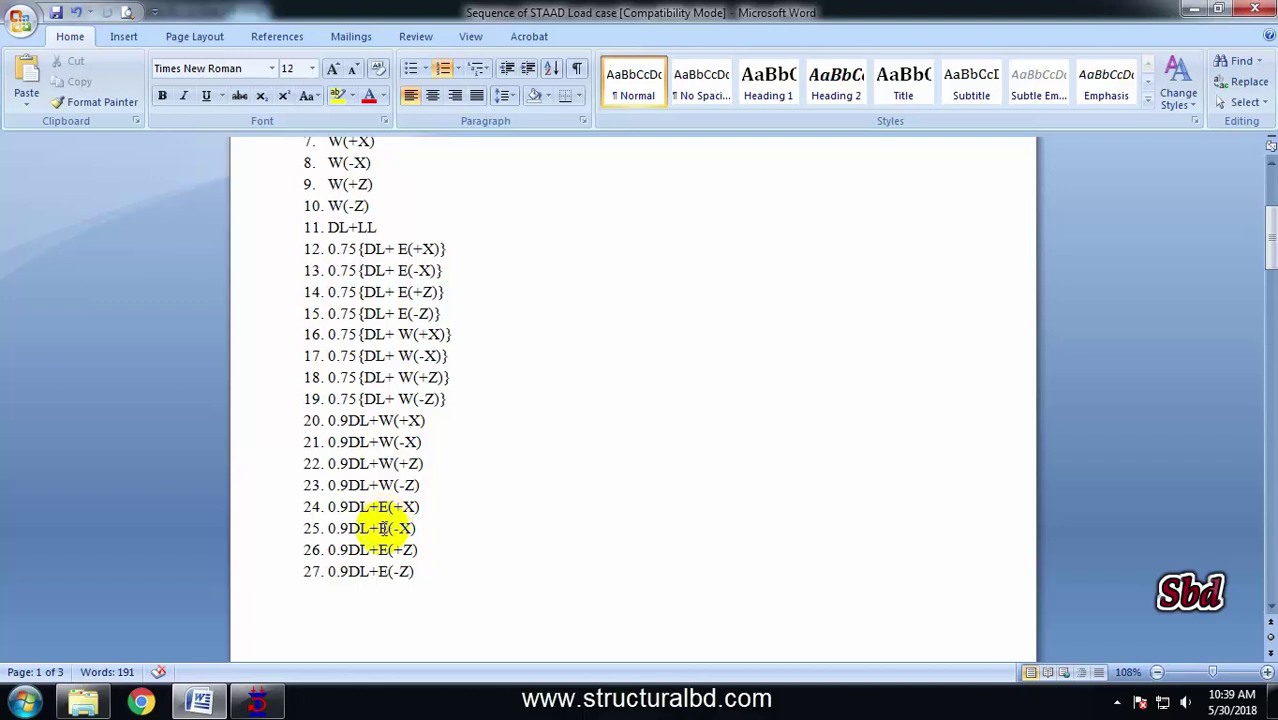
scroll(413, 584, up, 2)
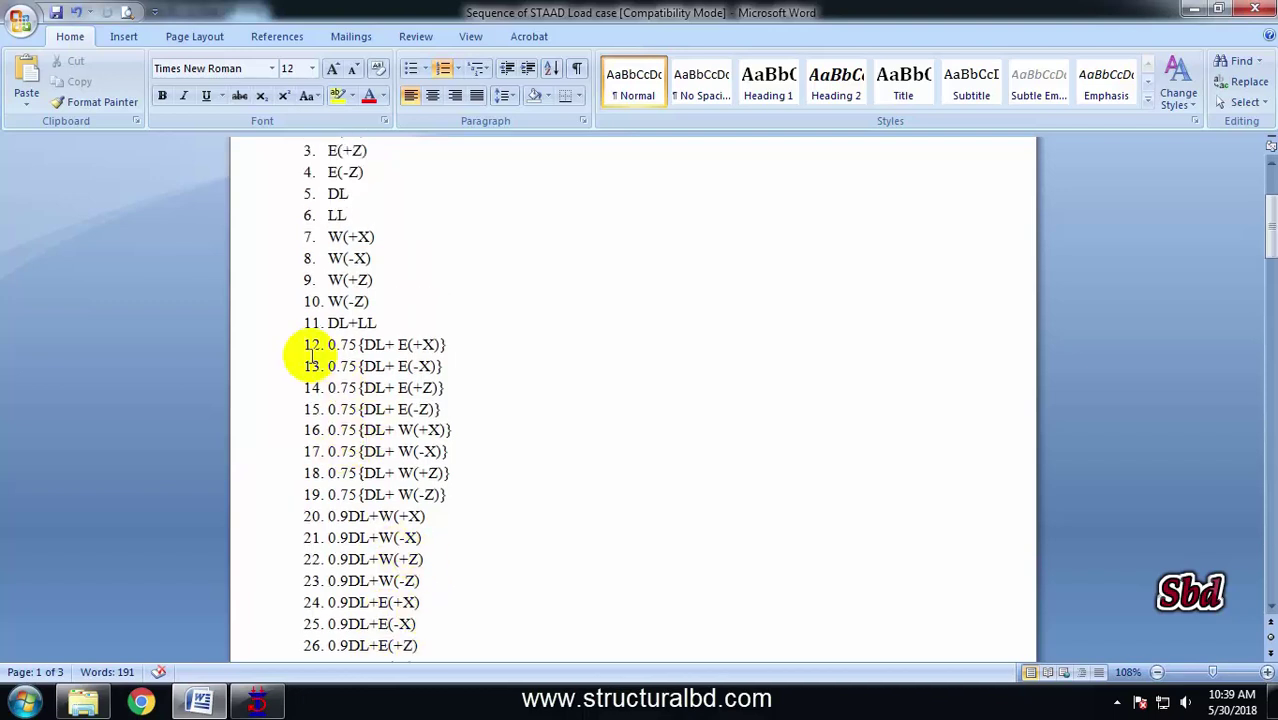
drag(300, 345, 468, 343)
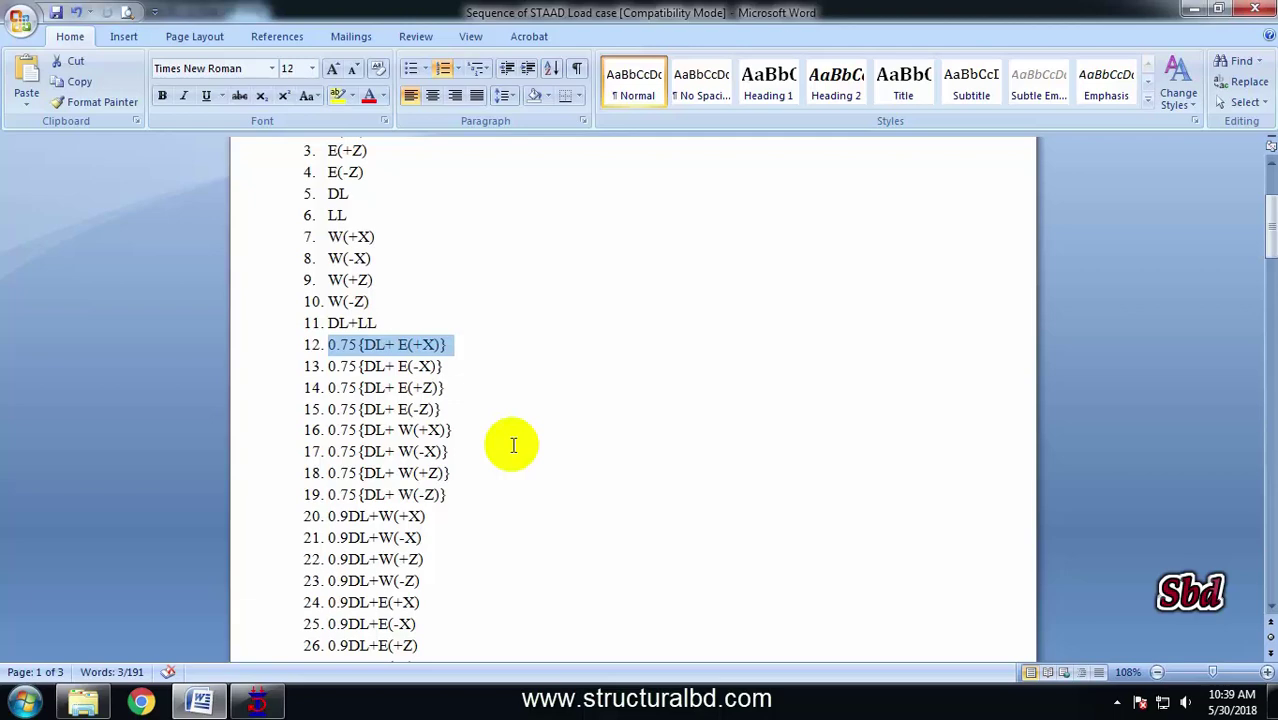
click(257, 702)
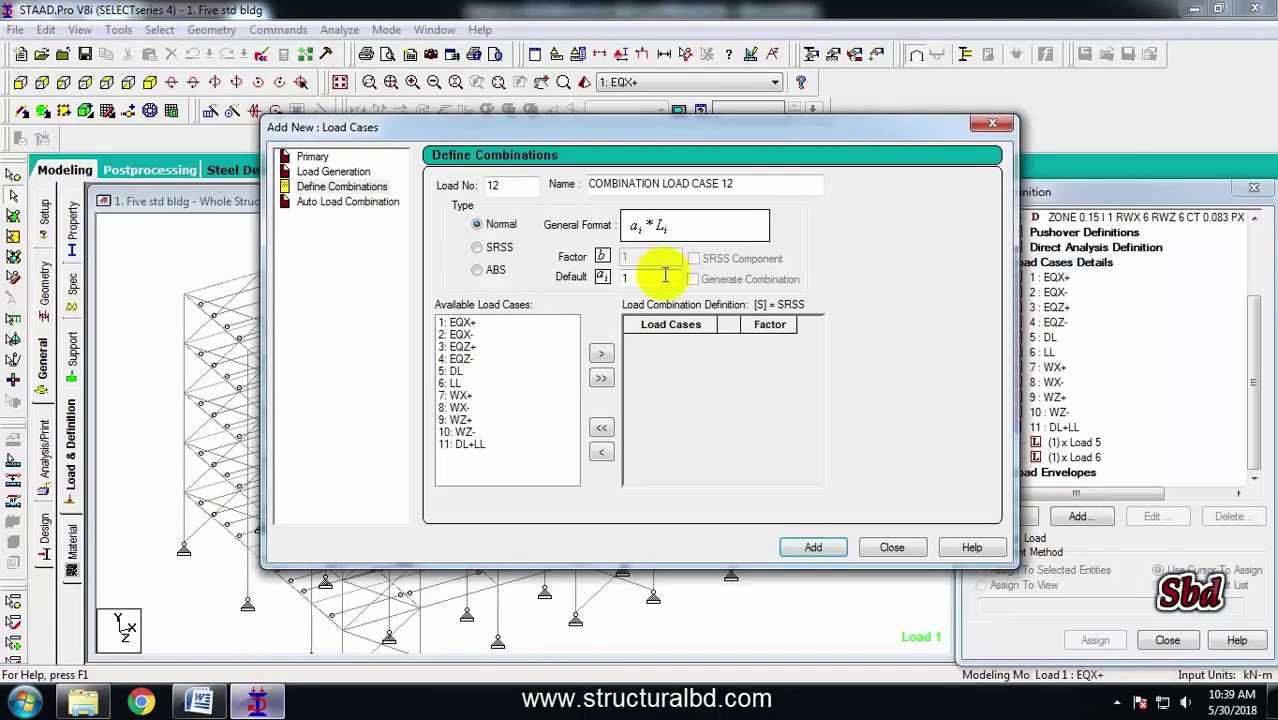
Name combination 12 .75(DL+EQX+) and add EQX+ and DL at factor 0.75
key(BackSpace)
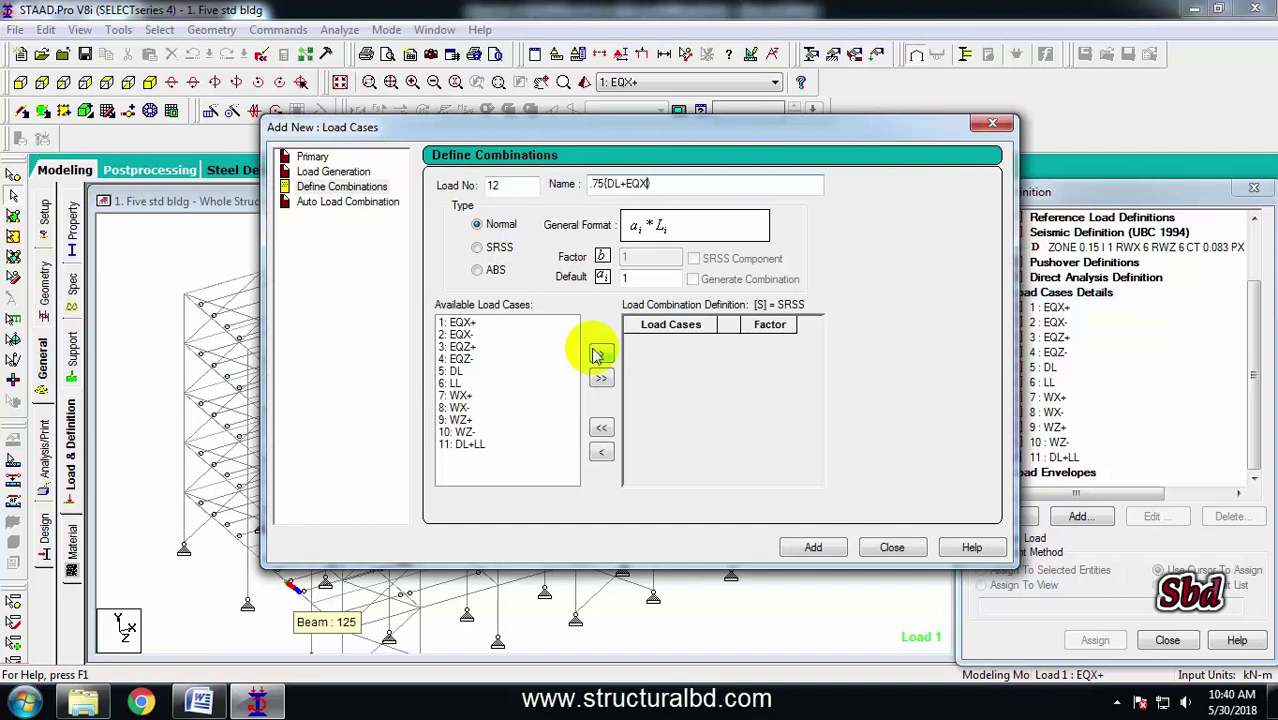
text())
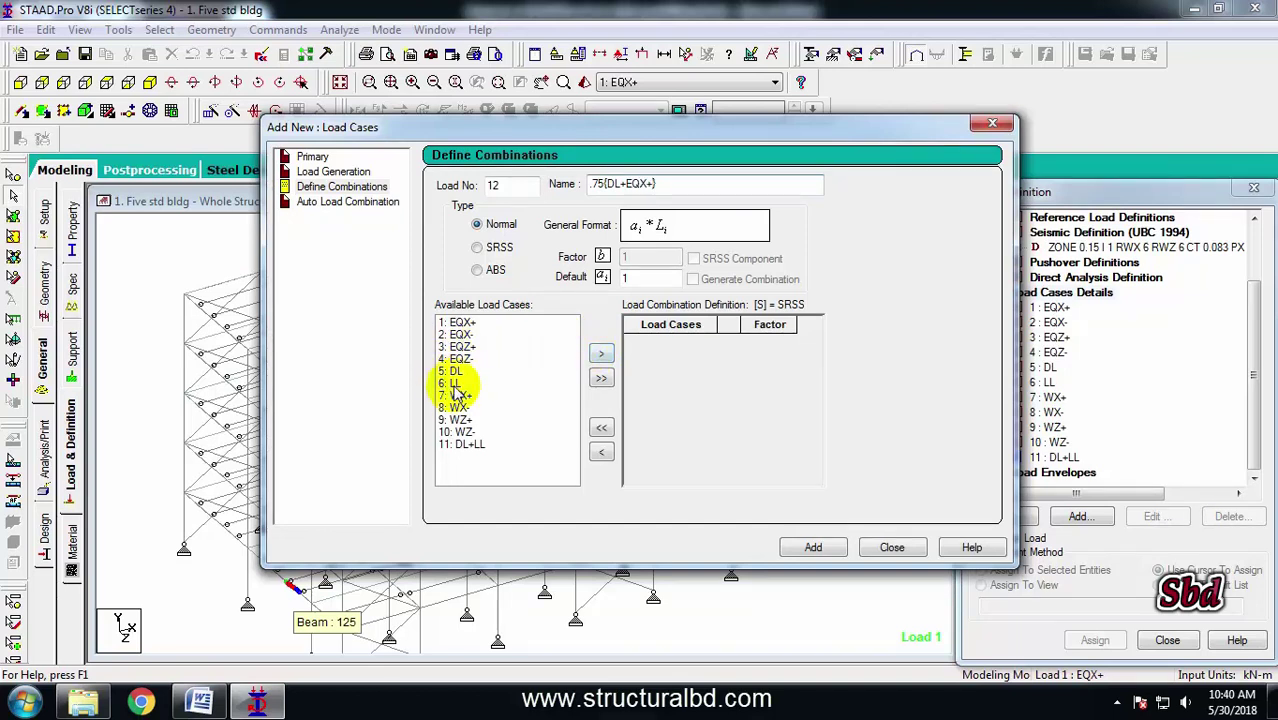
click(456, 373)
ctrl+click(460, 325)
click(600, 277)
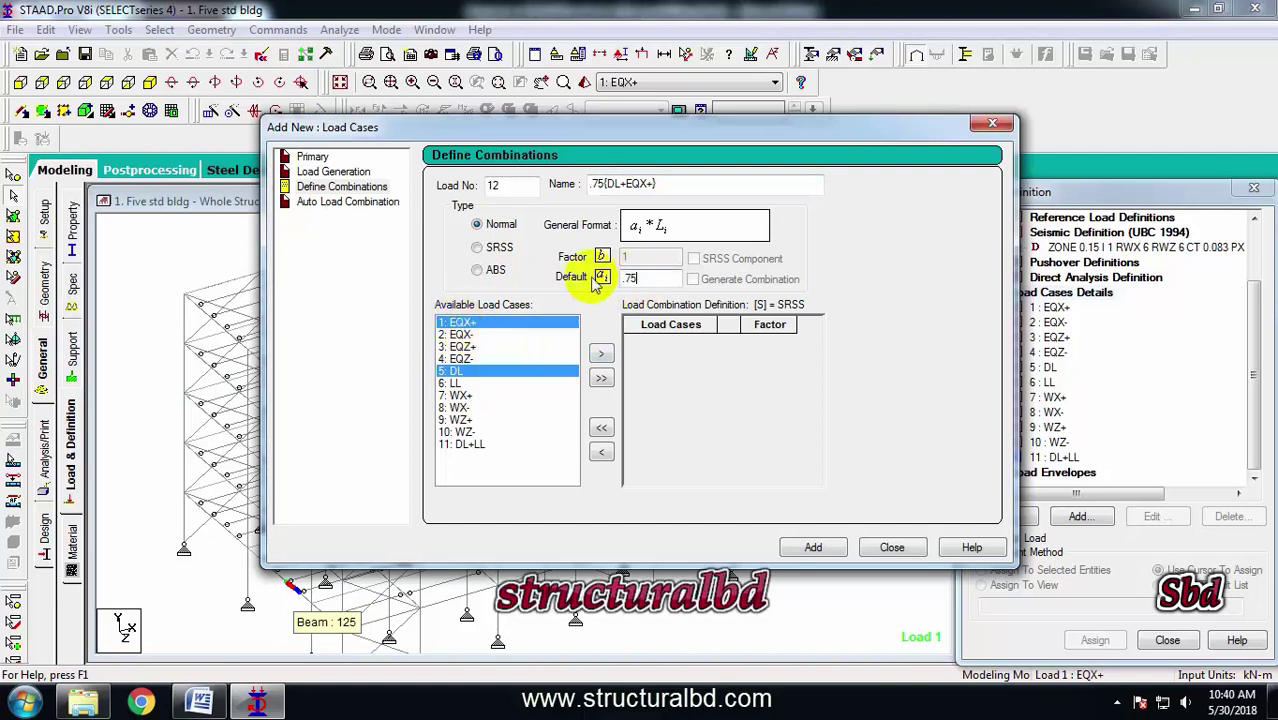
click(600, 357)
click(820, 548)
drag(736, 186, 521, 186)
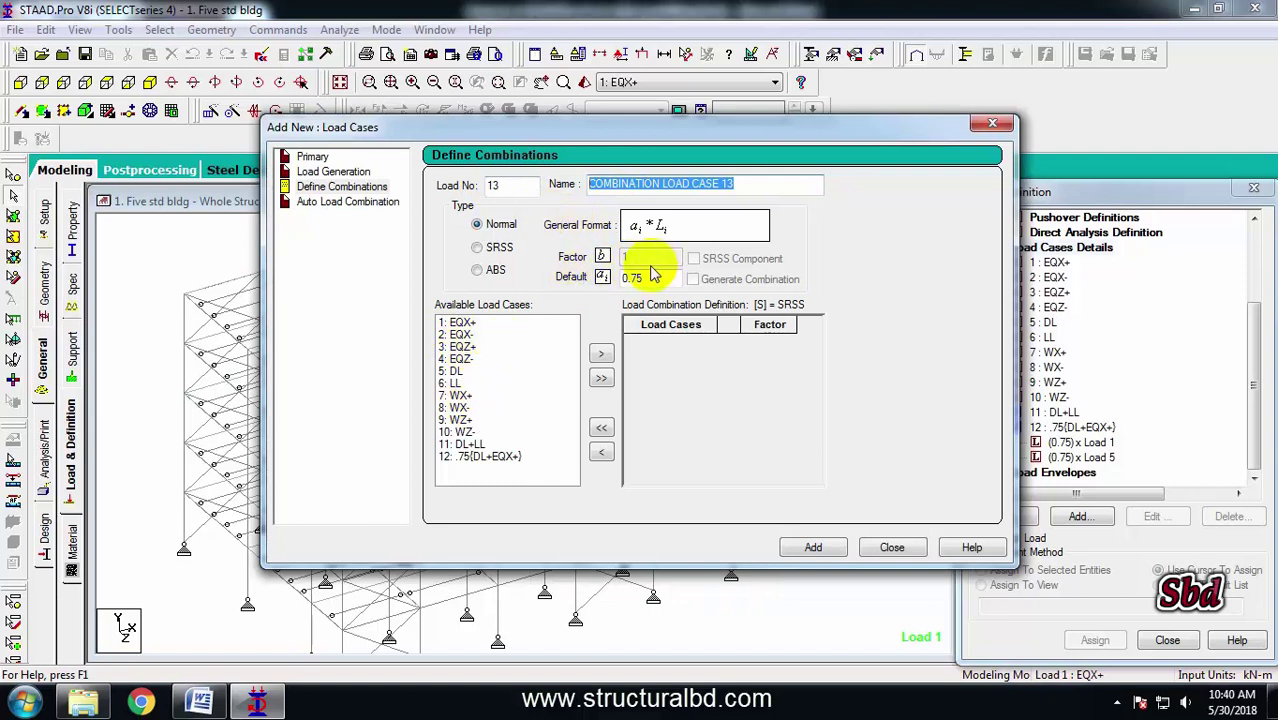
Add combination 13 .75(DL+WX+) with DL and WX+ at 0.75, then close the dialog
text(.75)
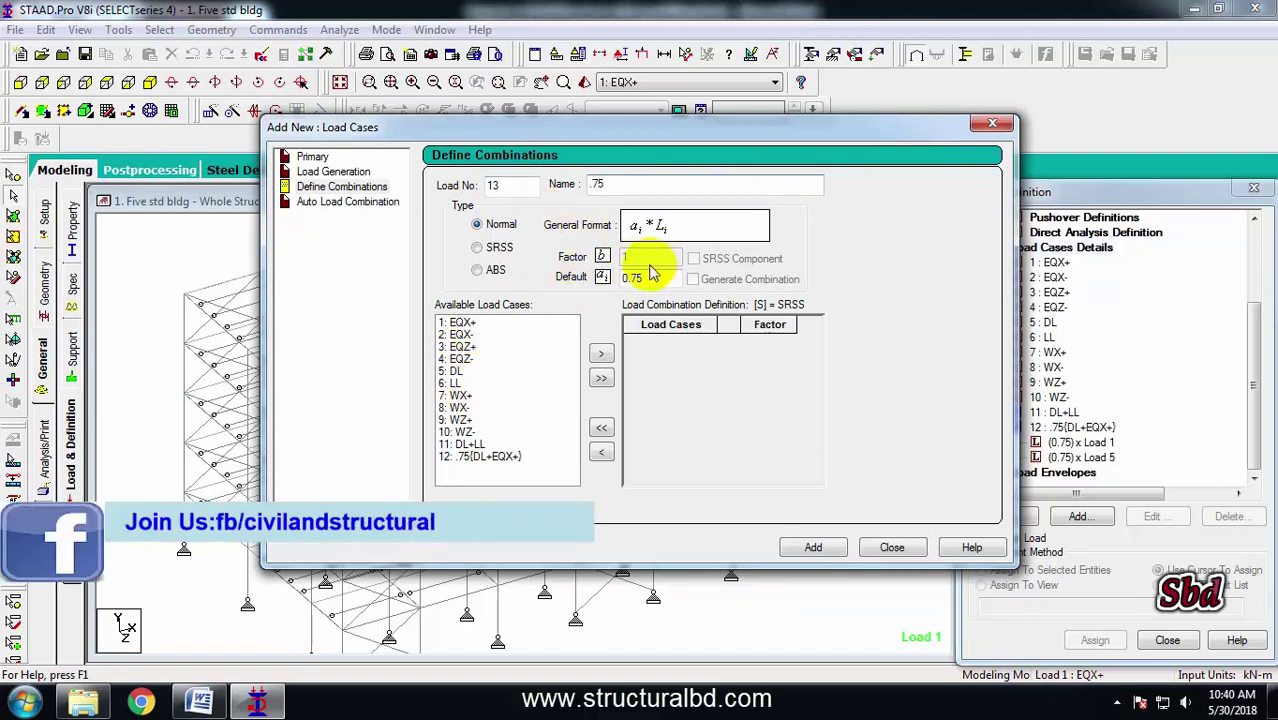
text((DL)
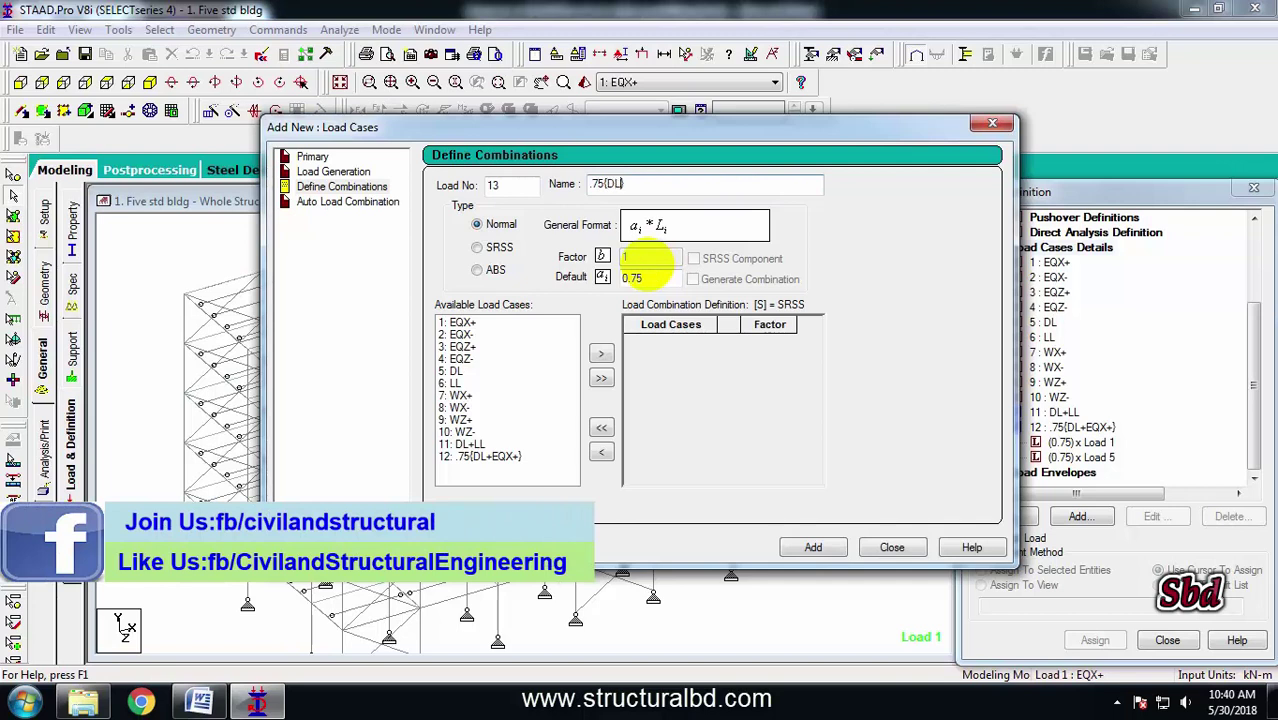
text(+WX)
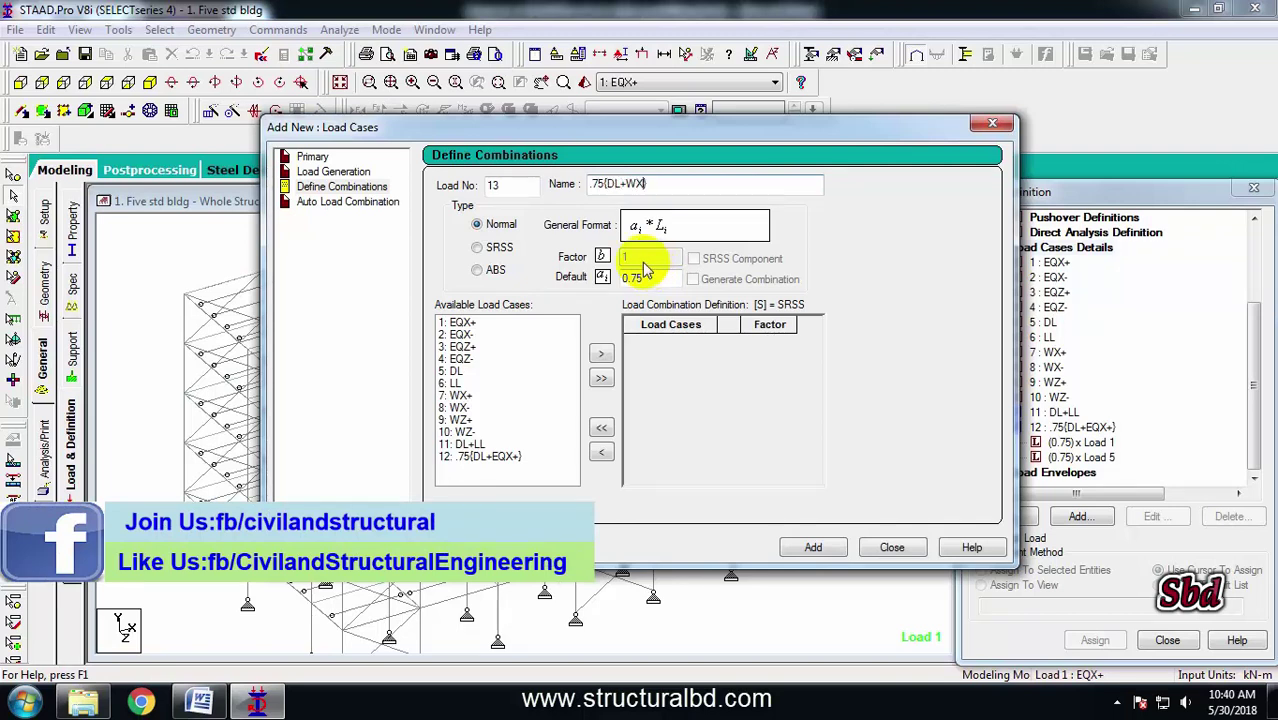
text(+))
click(456, 373)
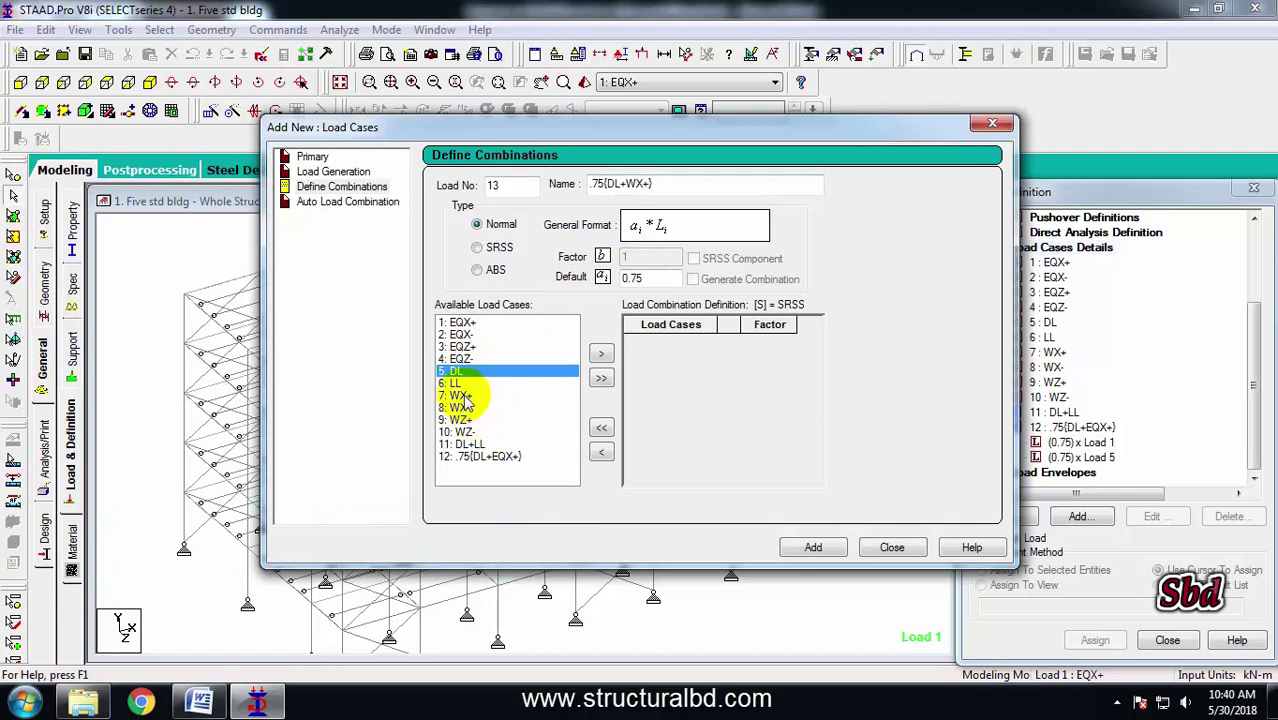
ctrl+click(462, 395)
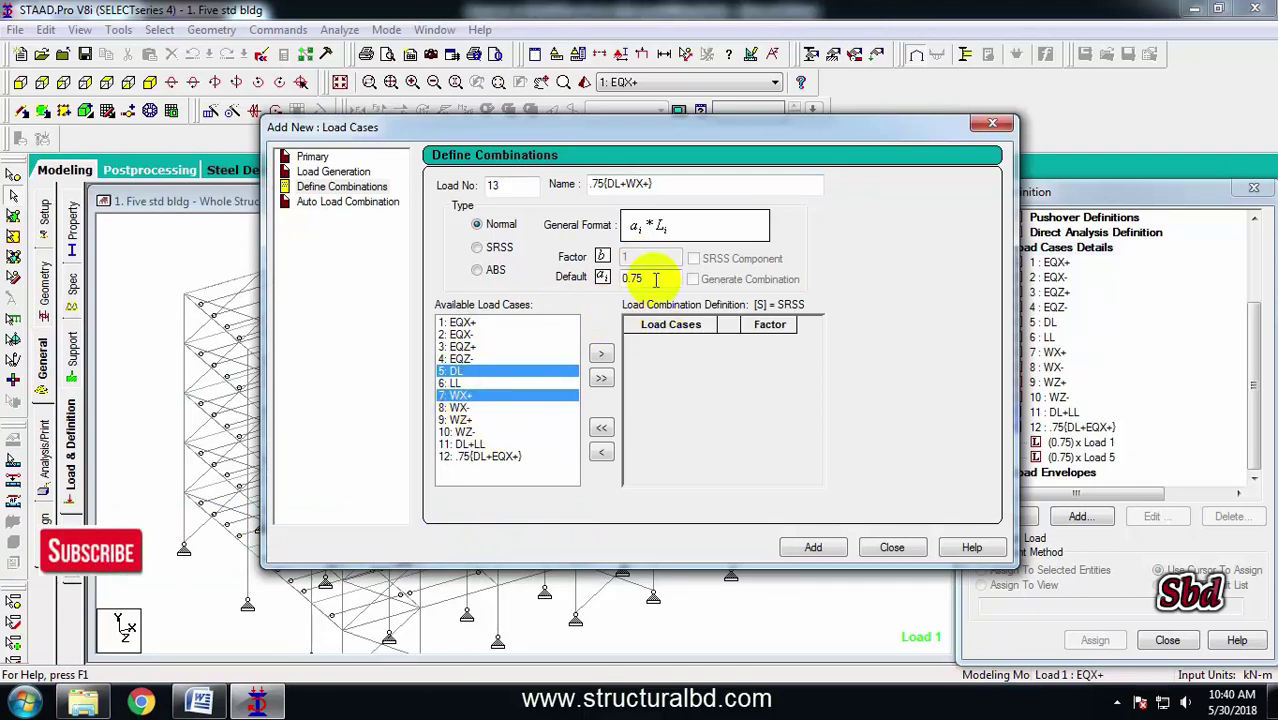
click(601, 355)
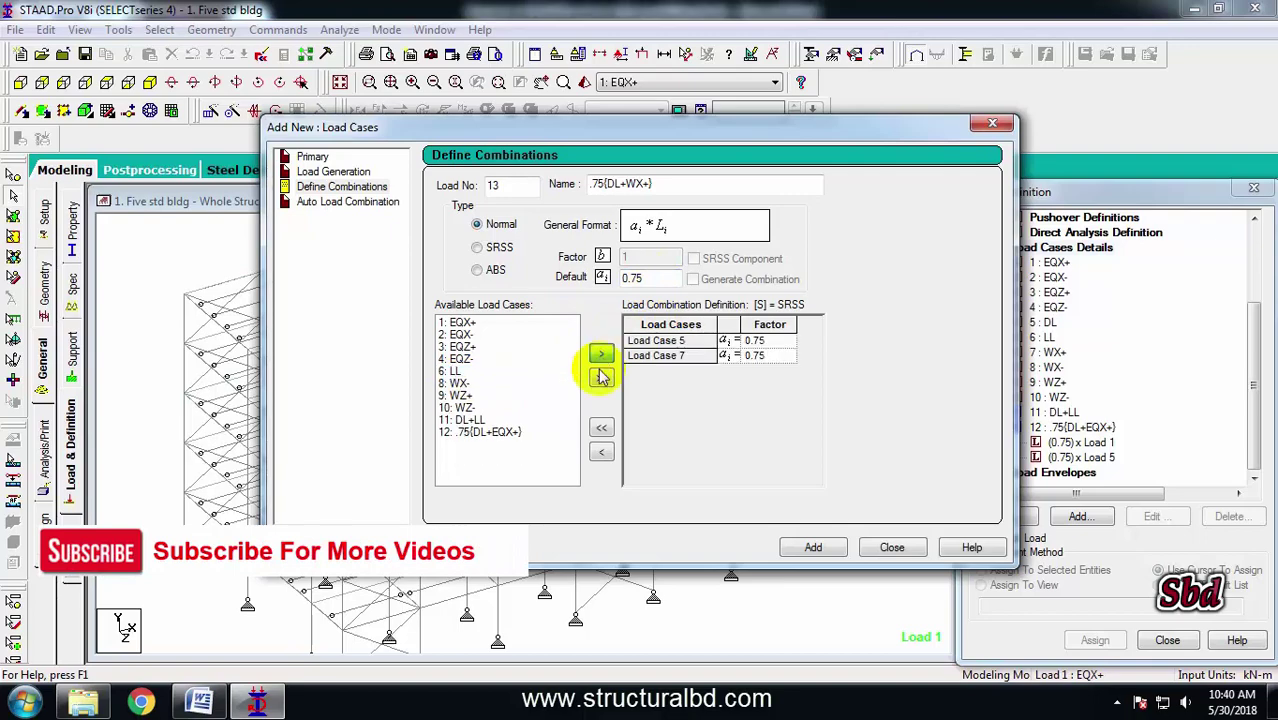
click(815, 548)
click(891, 548)
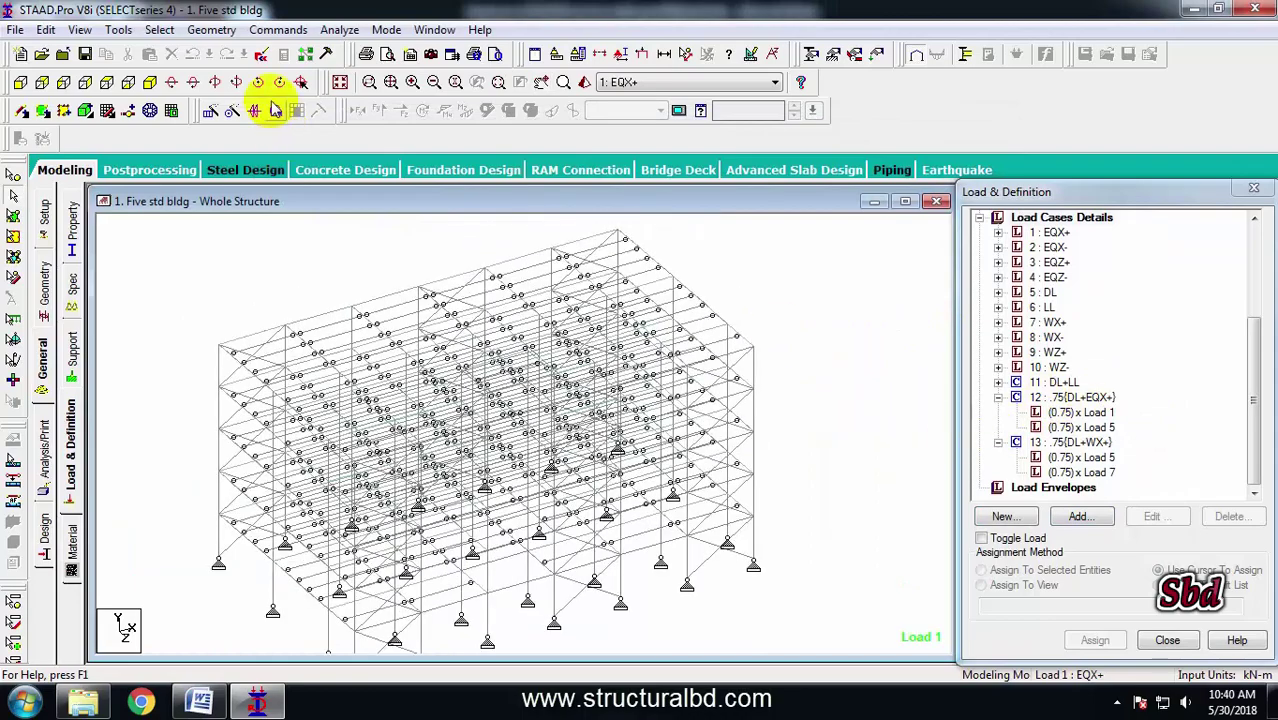
Save the model and open its command file in the STAAD Editor, showing the LOAD COMB lines at the end
click(258, 55)
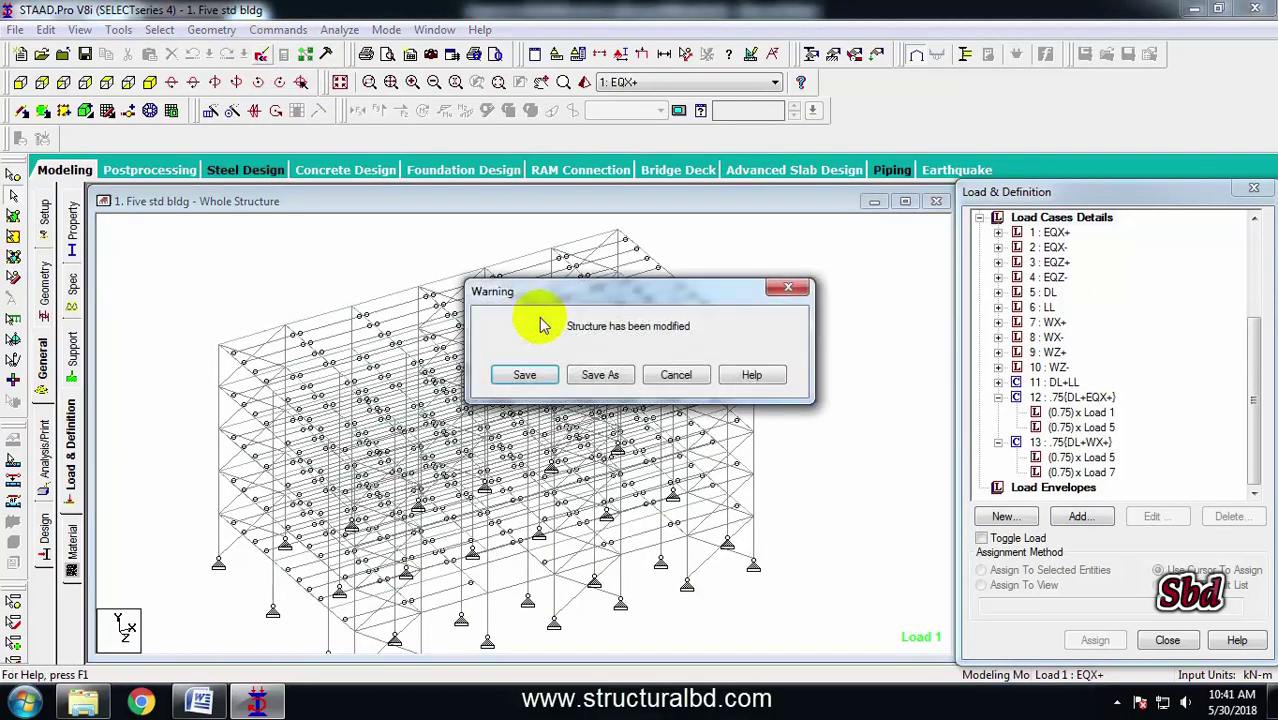
click(522, 373)
scroll(380, 333, down, 20)
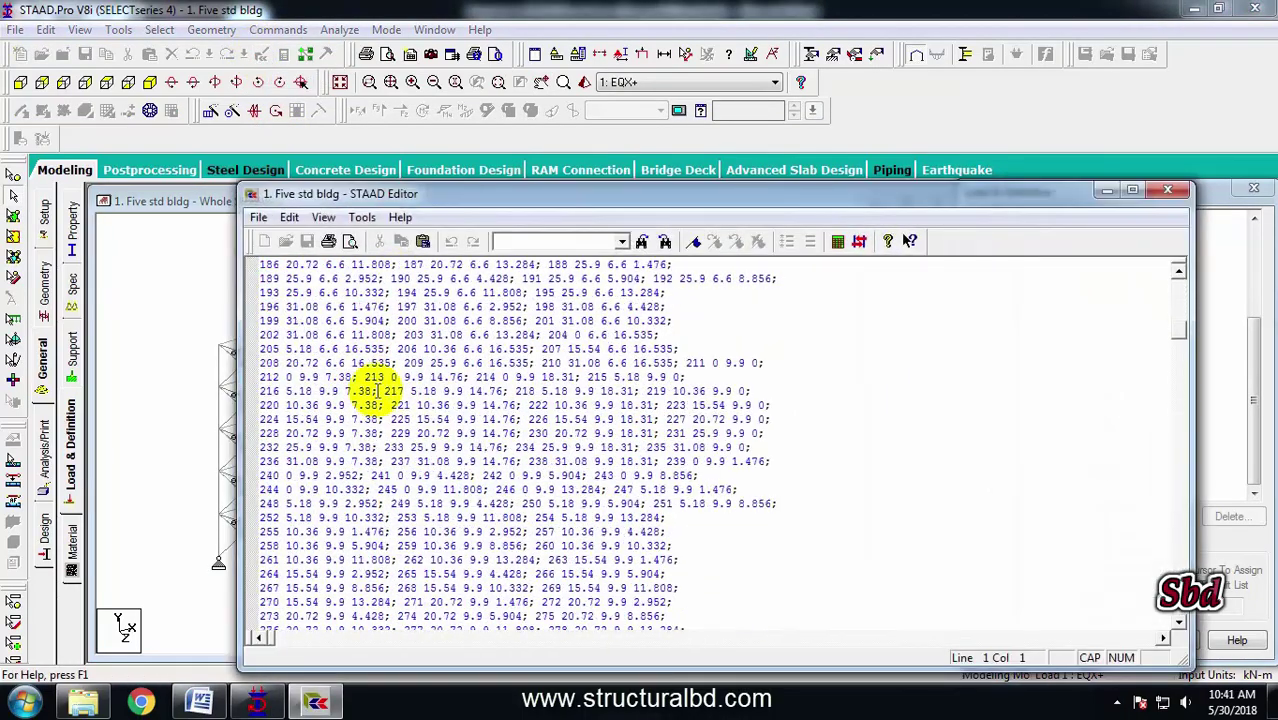
scroll(328, 381, down, 20)
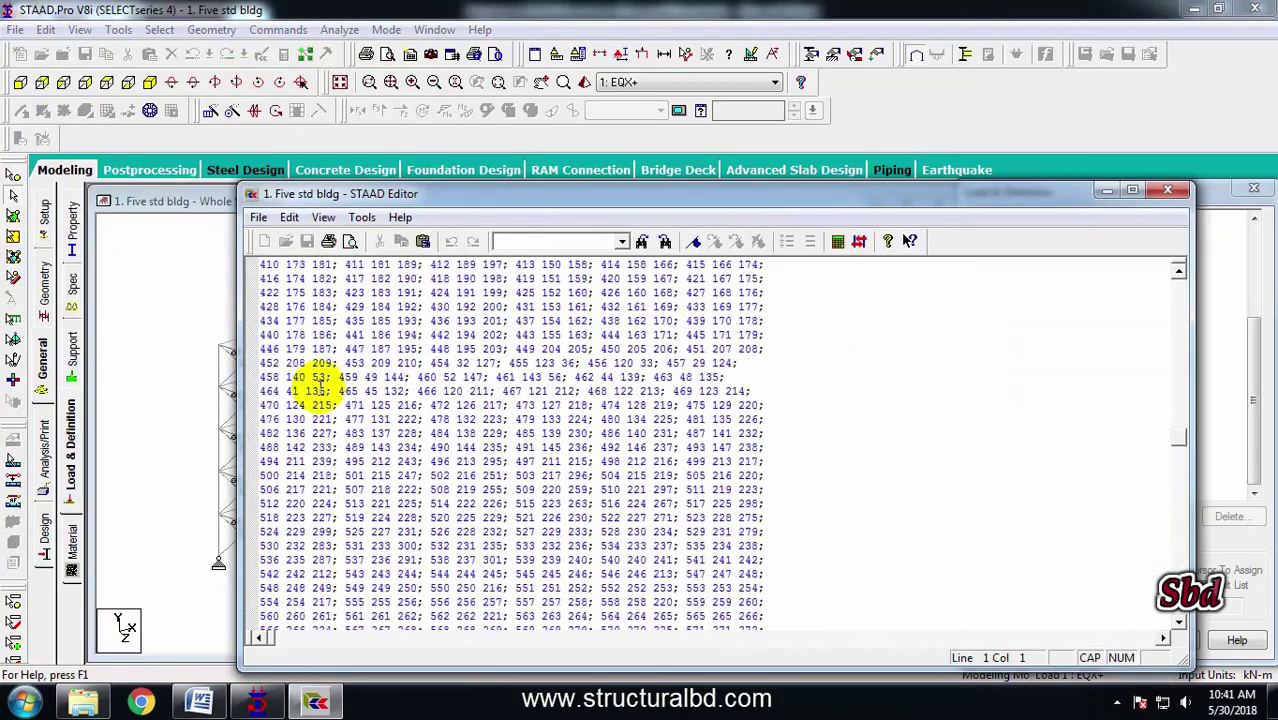
scroll(330, 405, down, 20)
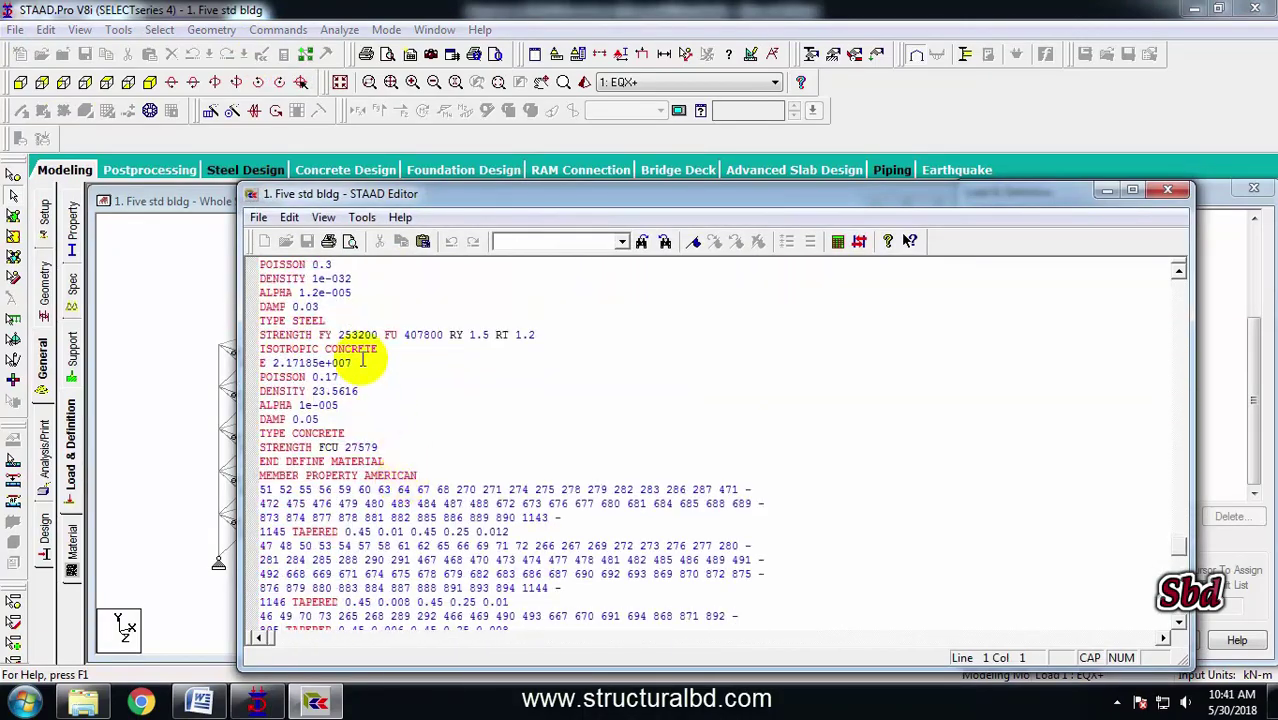
scroll(406, 420, down, 9)
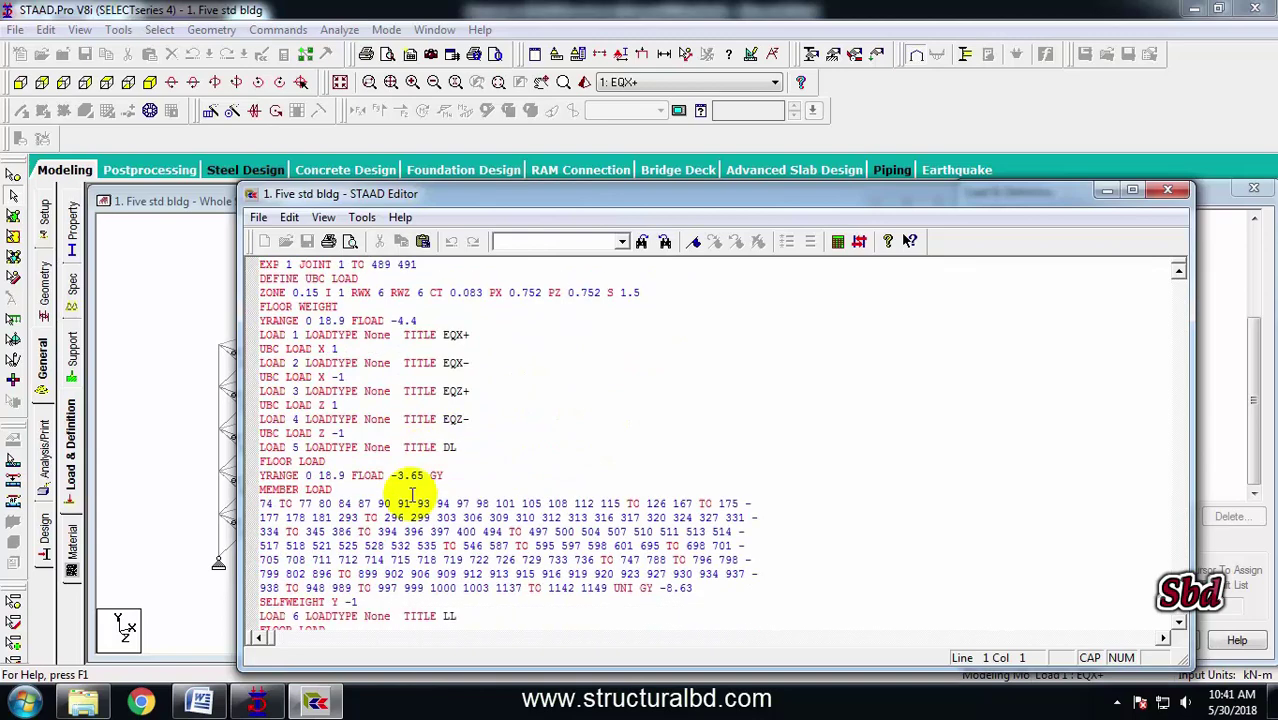
scroll(388, 463, down, 3)
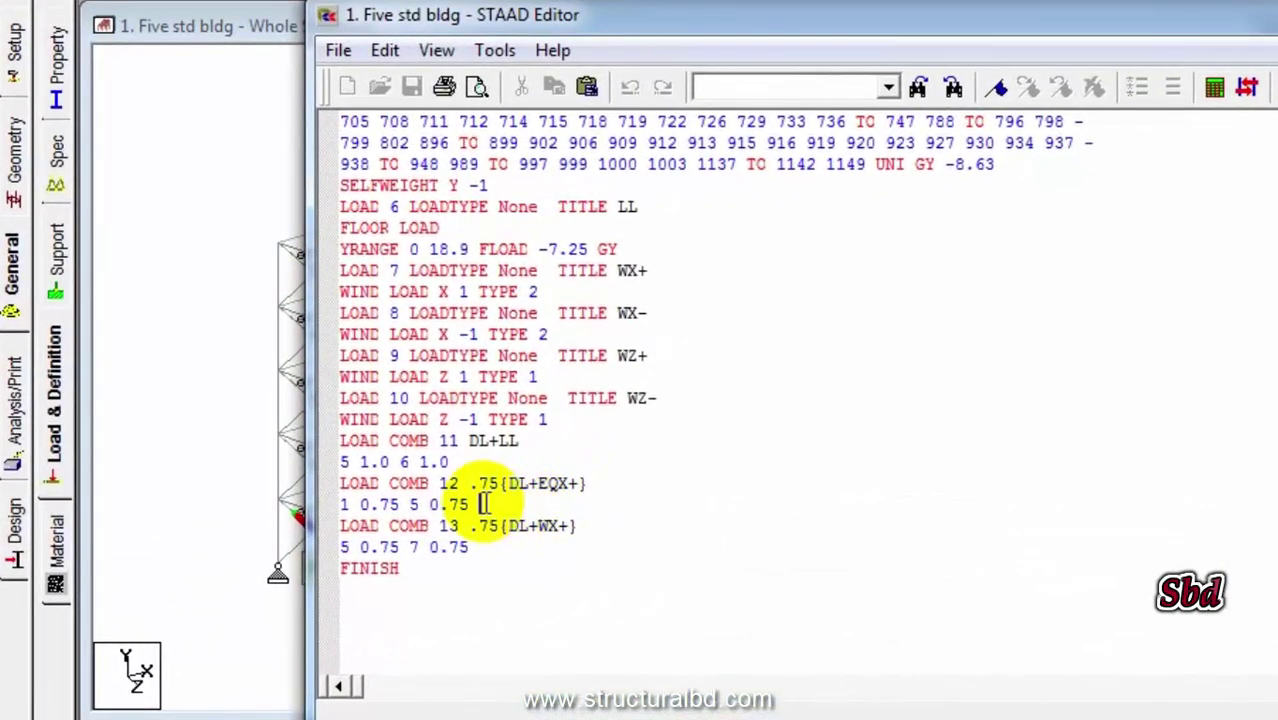
Paste three copies of combination 12's lines below it
key(Return)
key(Return)
key(Return)
key(Return)
key(Return)
key(Return)
key(Return)
drag(484, 506, 300, 485)
key(ctrl+c)
click(386, 545)
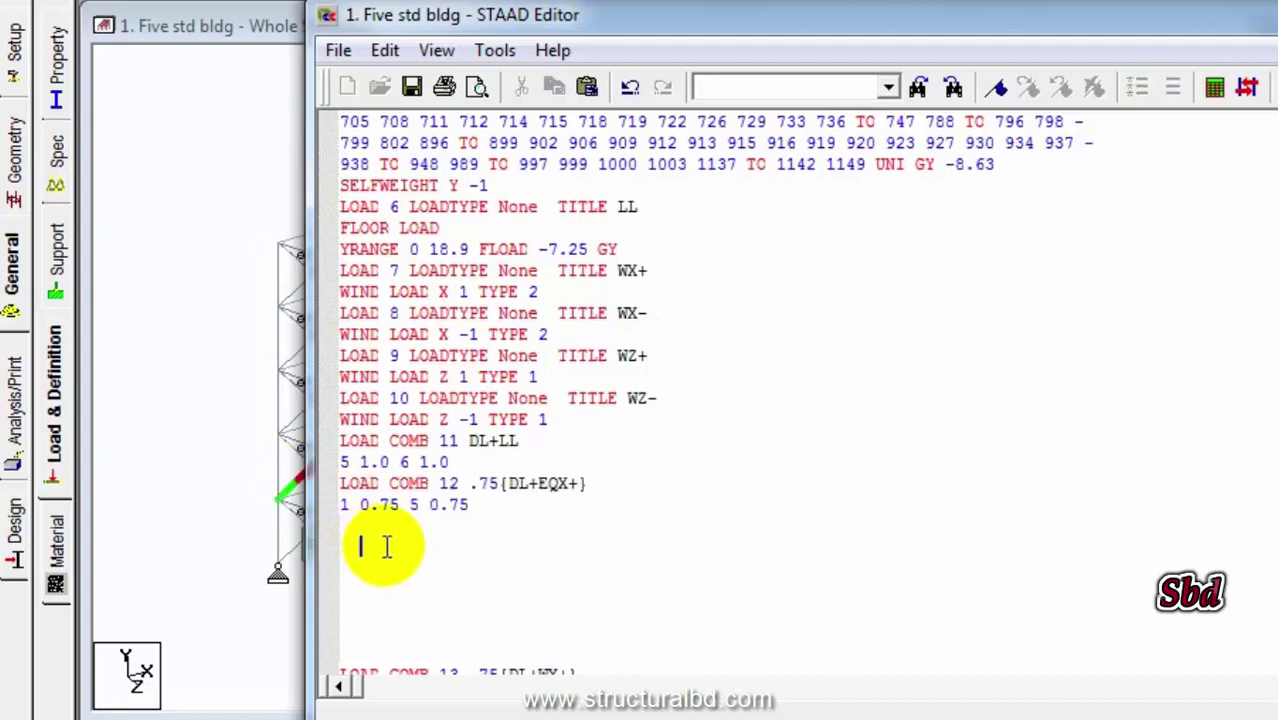
key(ctrl+v)
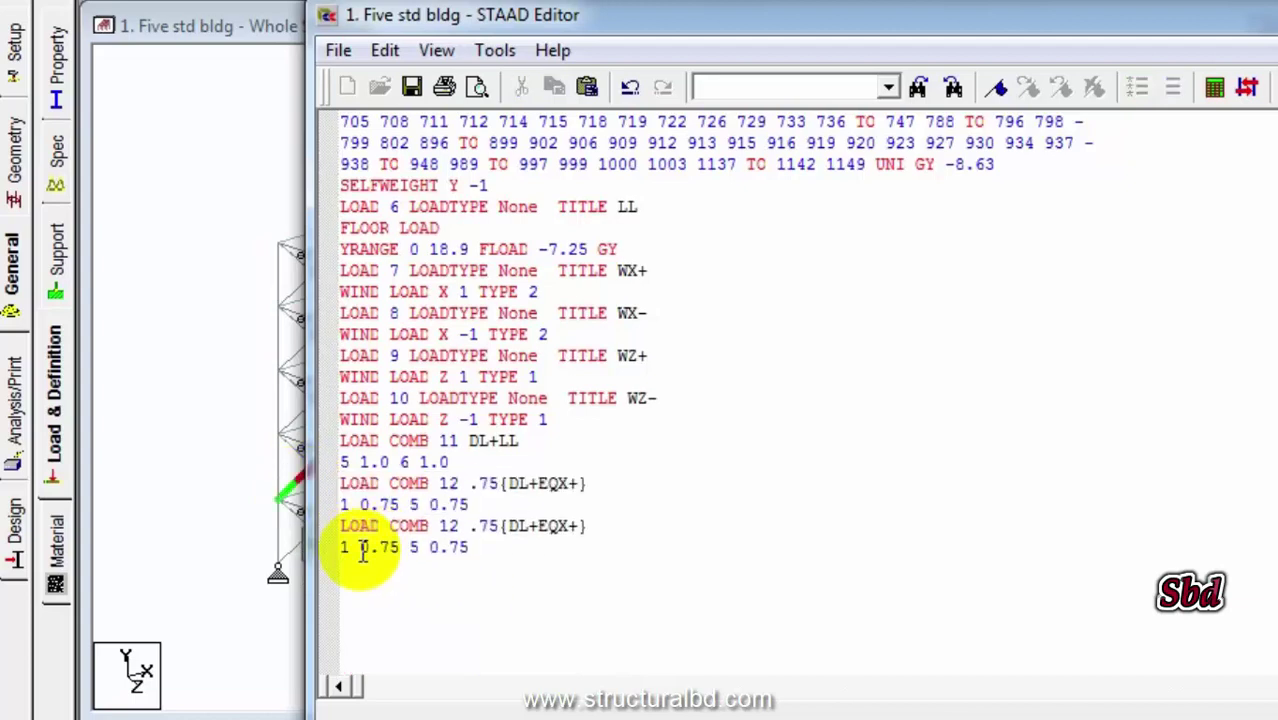
key(ctrl+v)
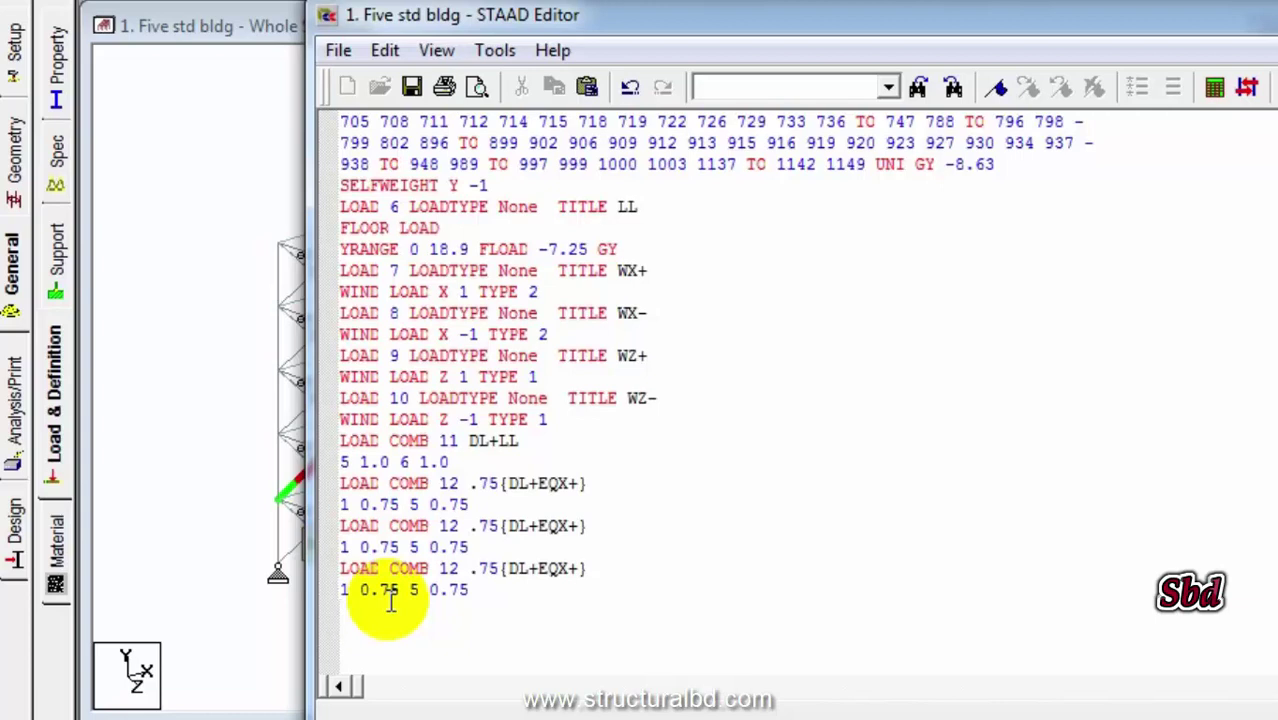
key(ctrl+v)
Renumber the copies 13–15, making the first one the EQX- case with its load updated
click(580, 526)
text(-)
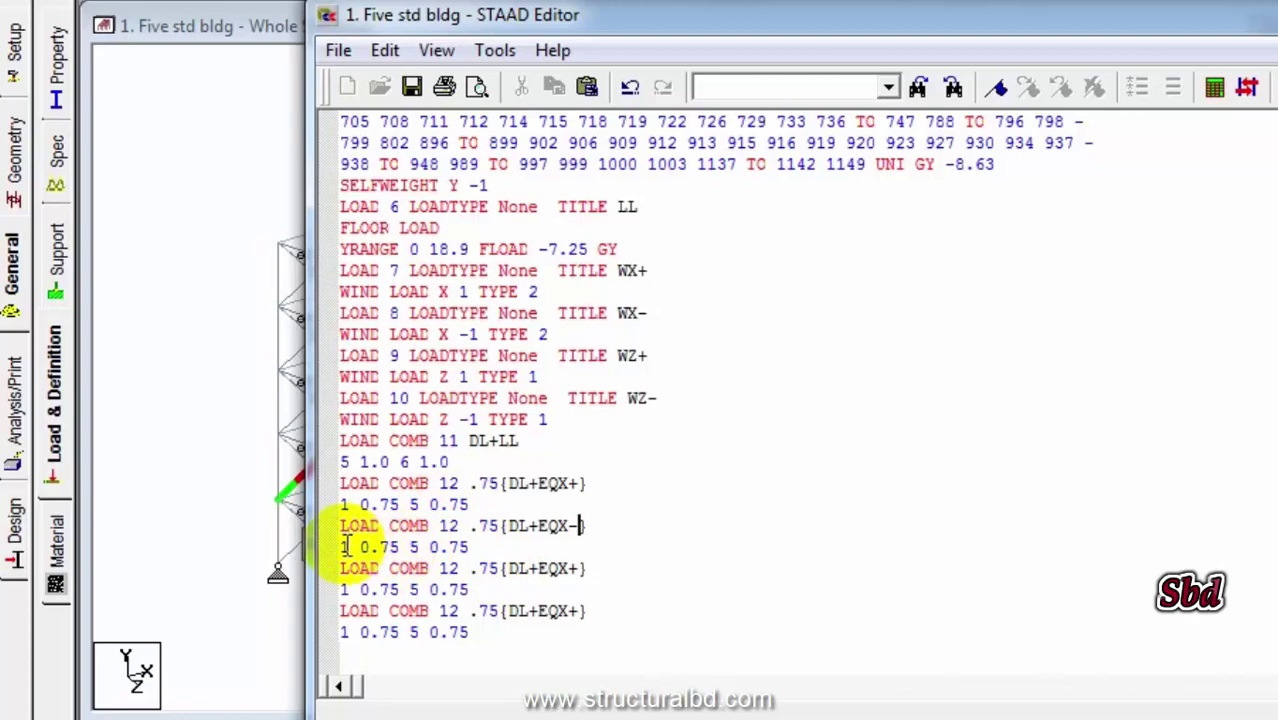
double_click(414, 547)
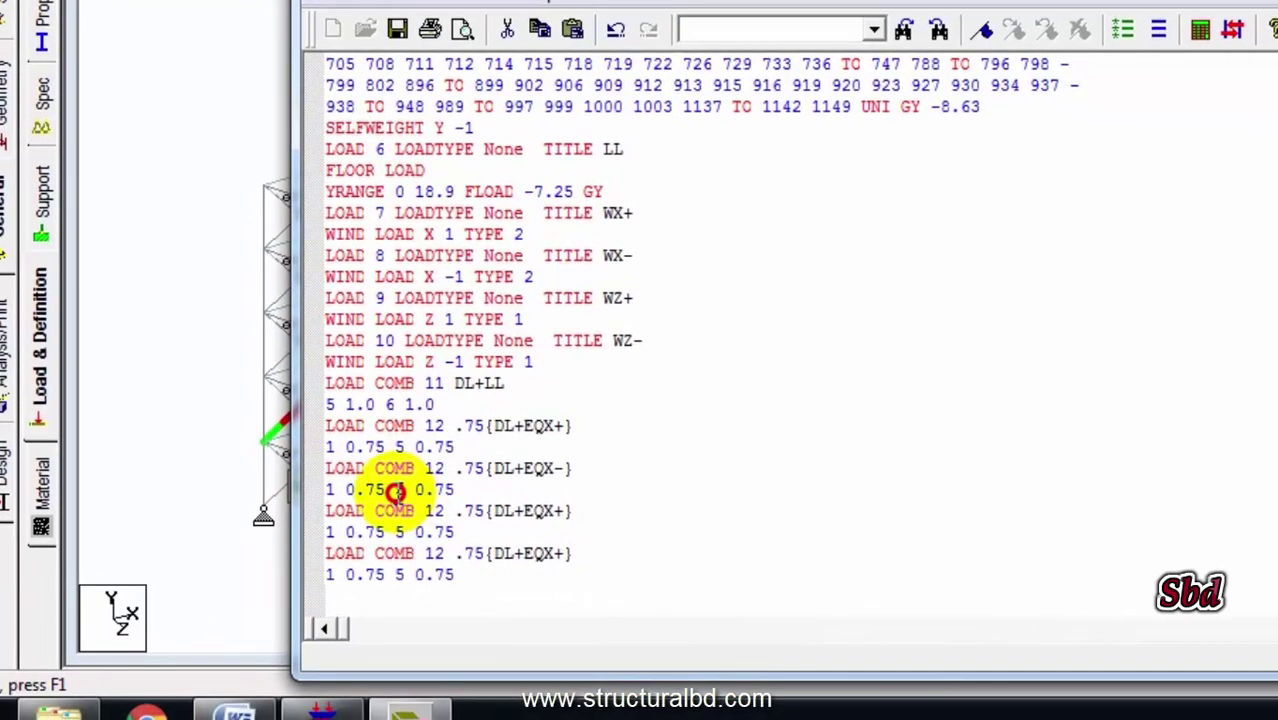
text(6)
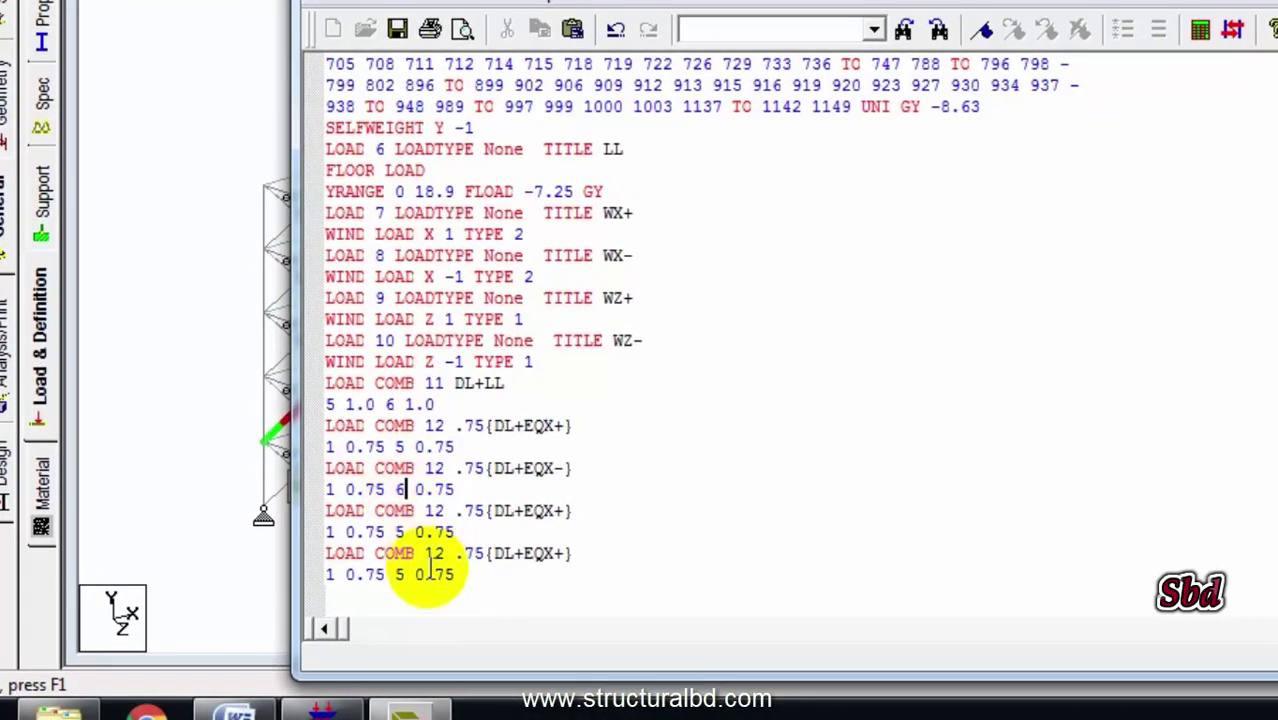
double_click(433, 468)
text(13)
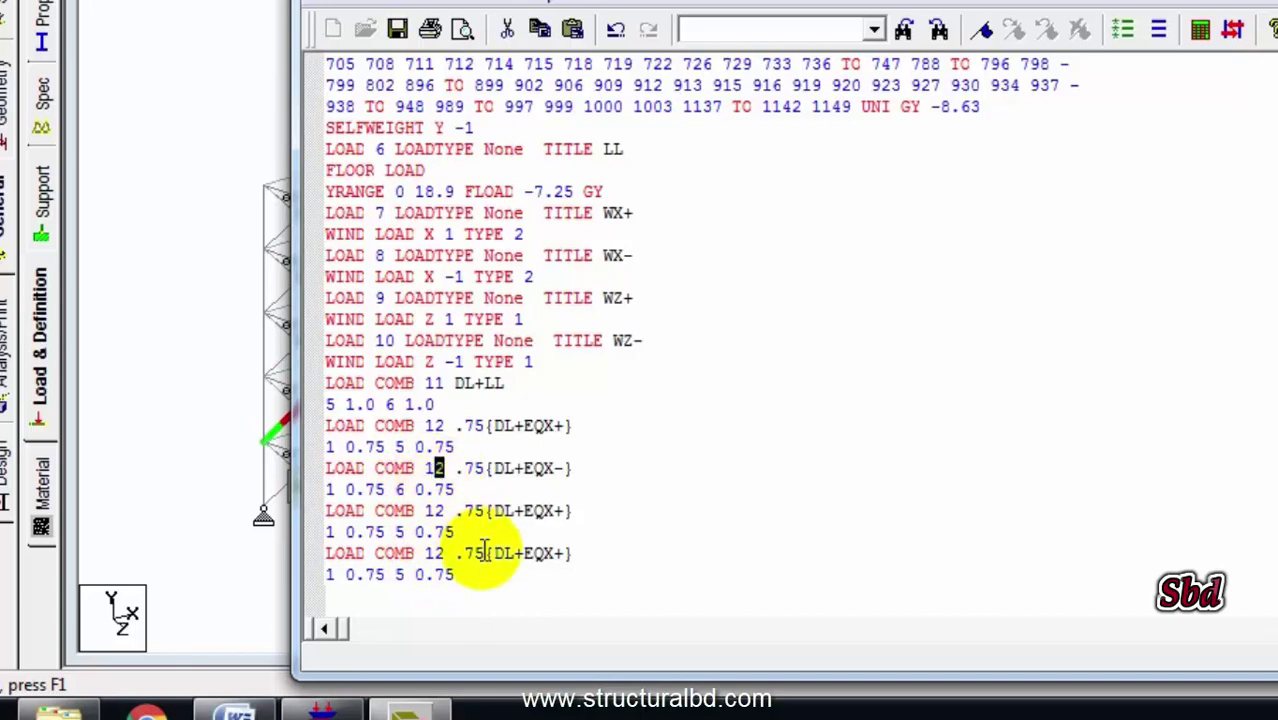
double_click(437, 511)
text(14)
double_click(438, 553)
text(15)
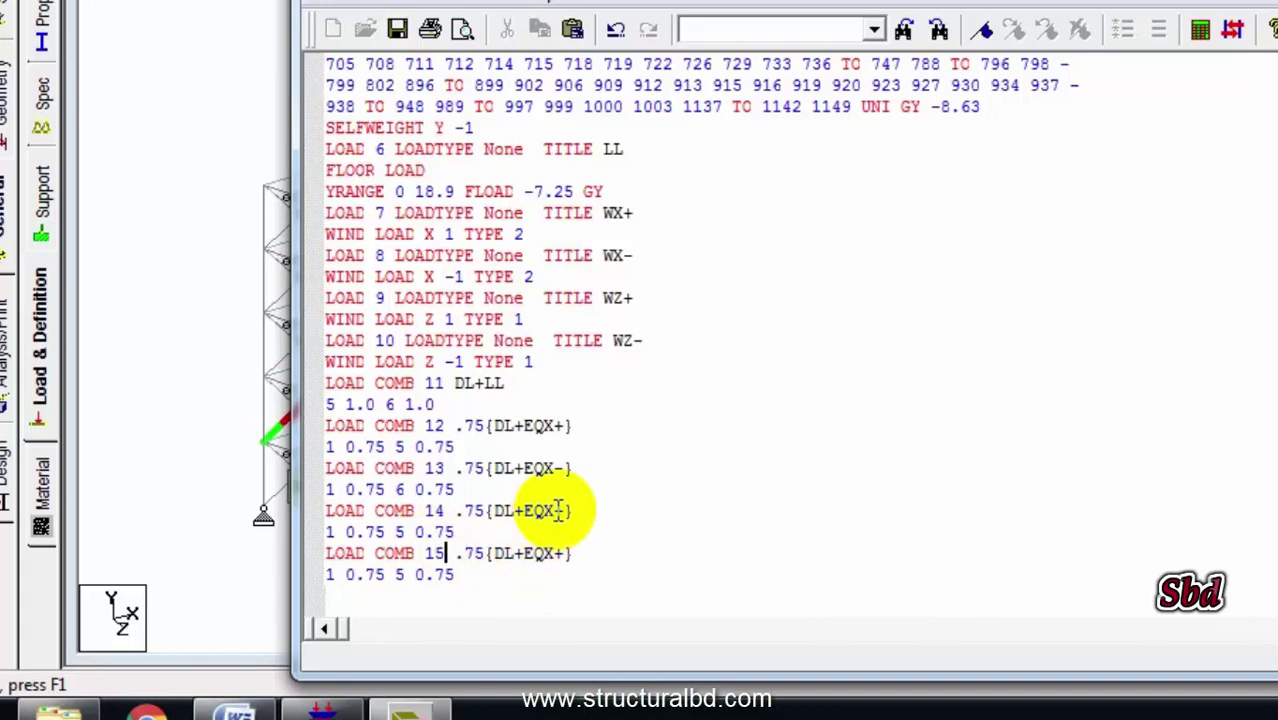
Retitle combinations 14 and 15 as EQZ+ and EQZ-, and update their load references
drag(556, 511, 541, 511)
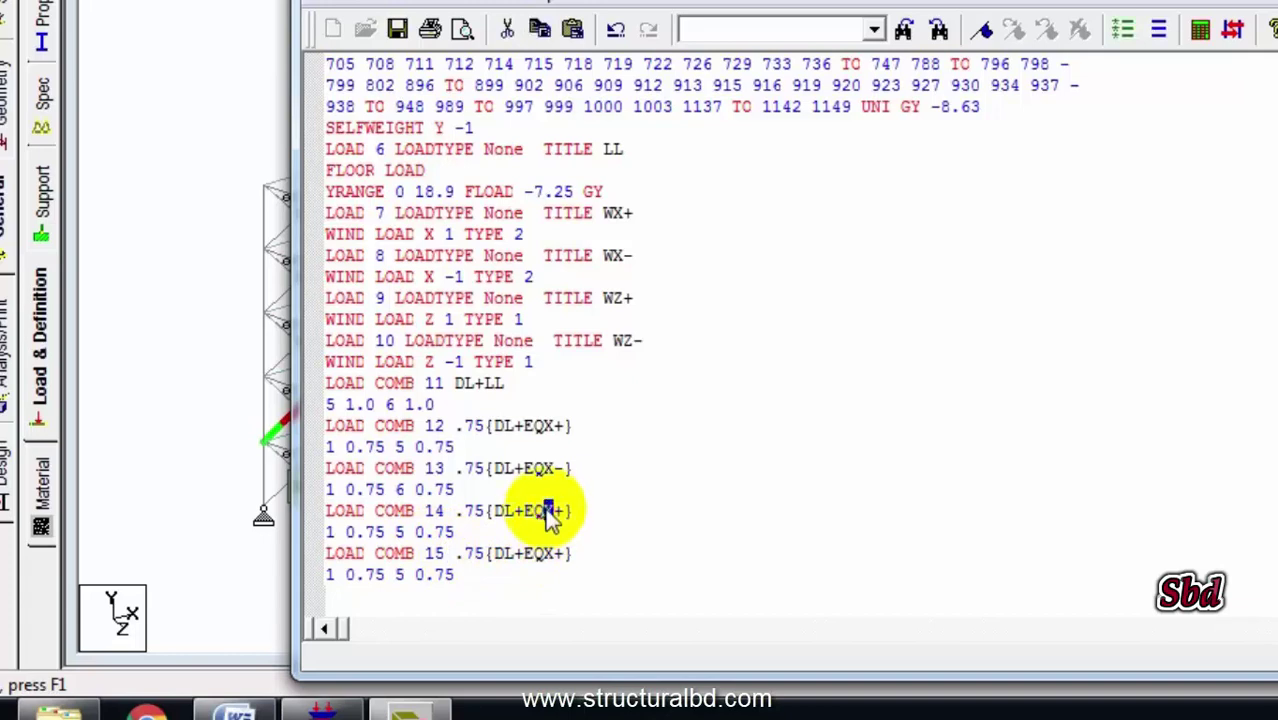
text(Z)
click(555, 560)
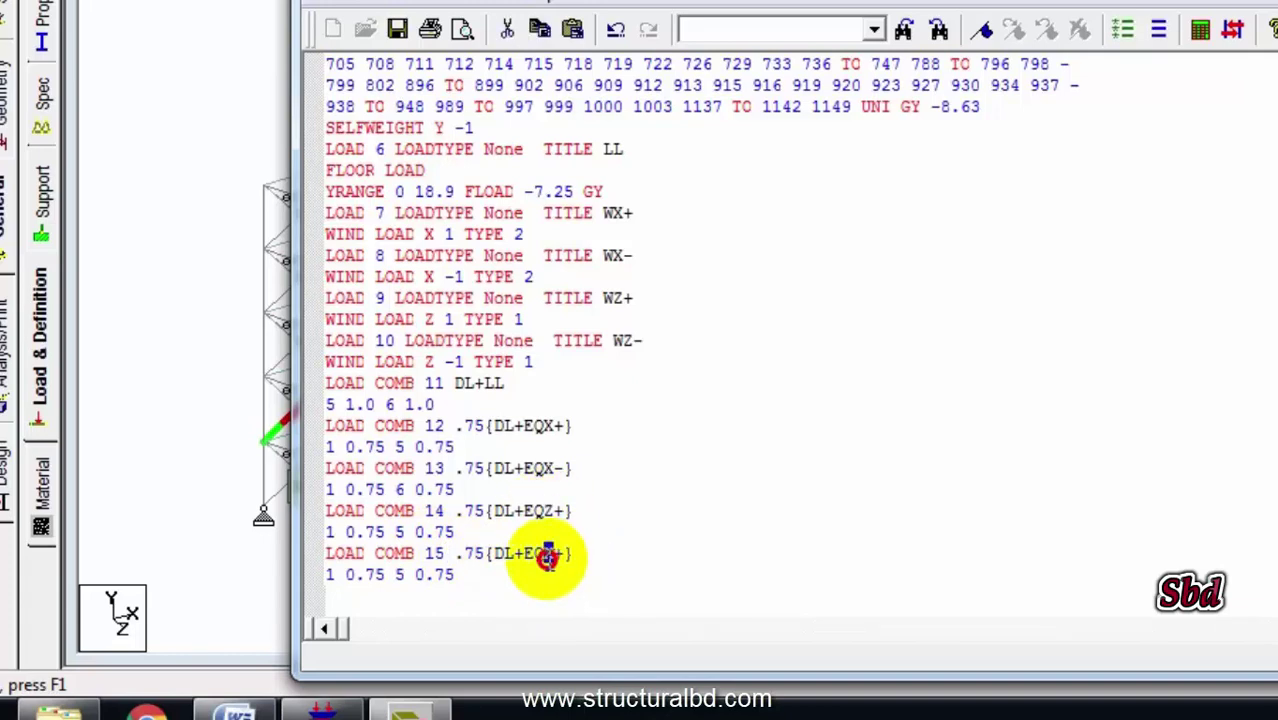
drag(548, 557, 563, 555)
text(Z-)
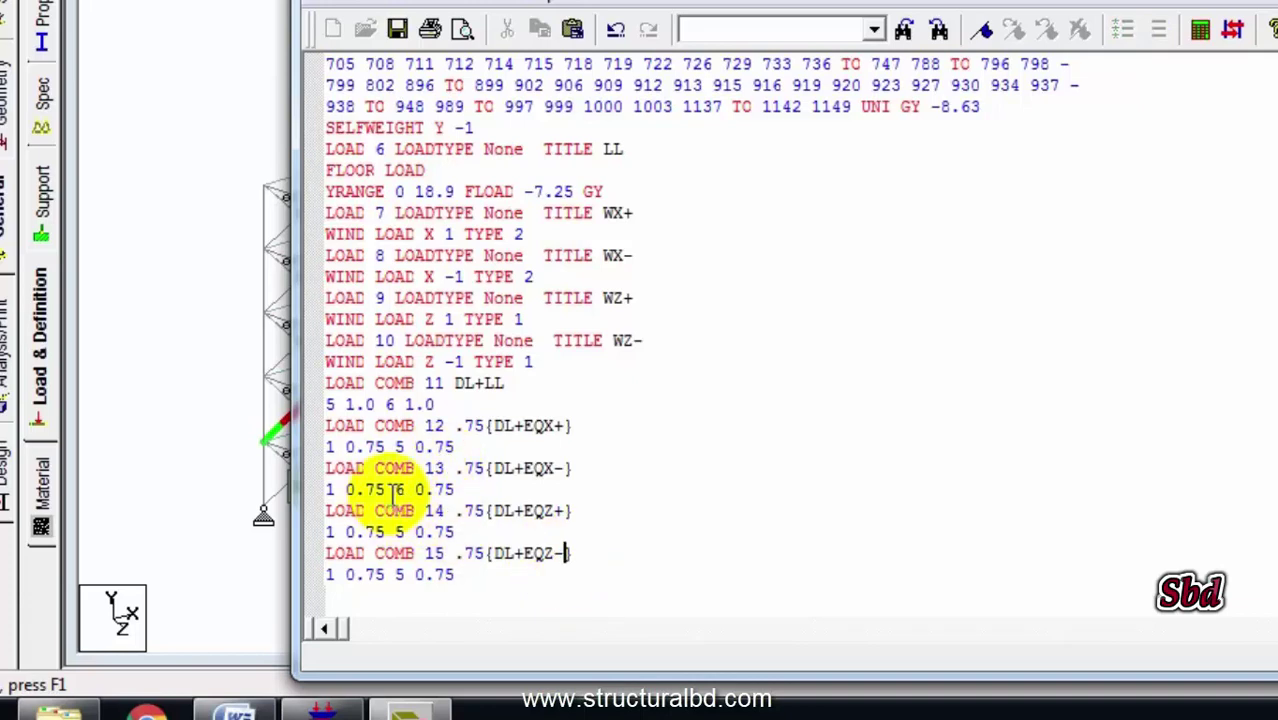
double_click(398, 532)
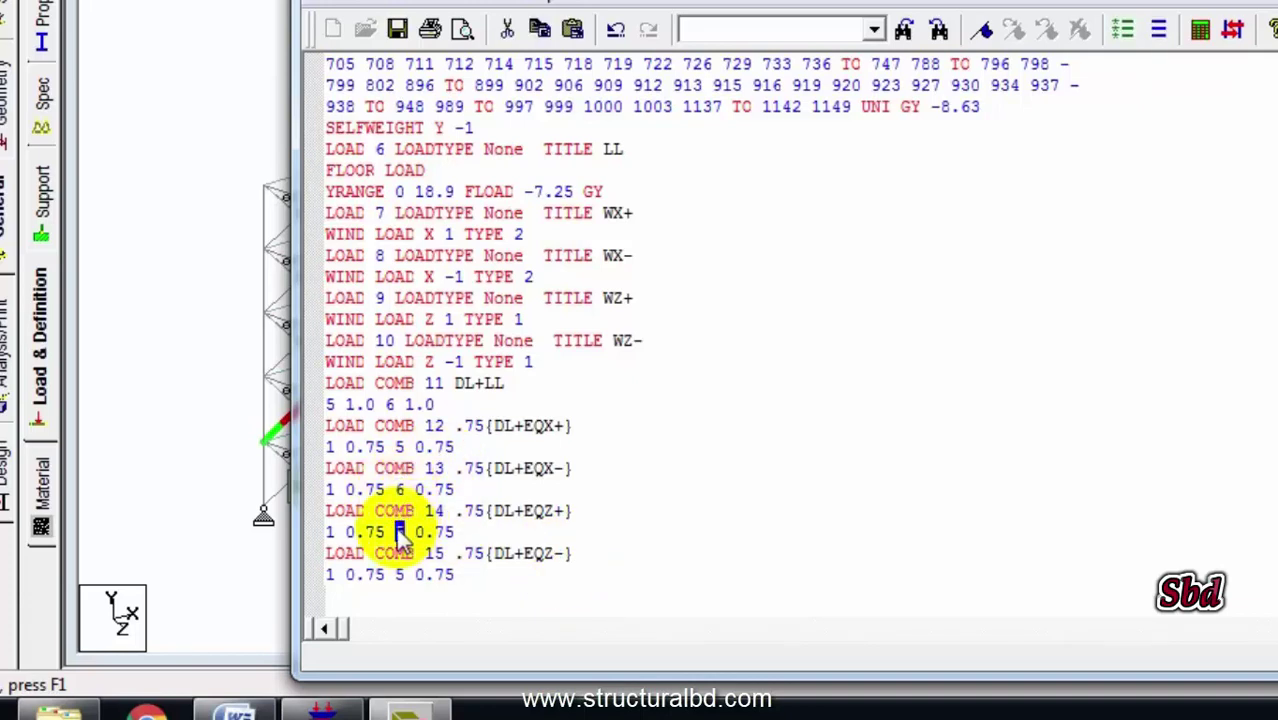
text(7)
double_click(399, 575)
text(7)
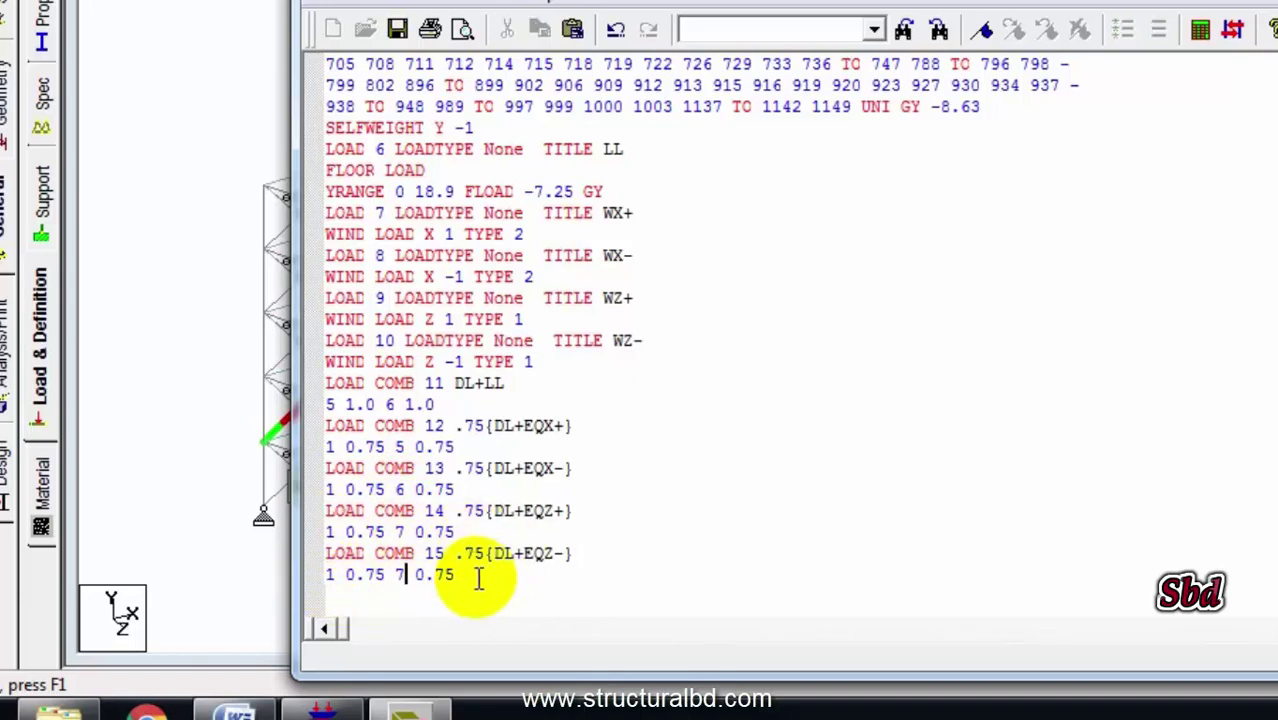
scroll(470, 438, down, 2)
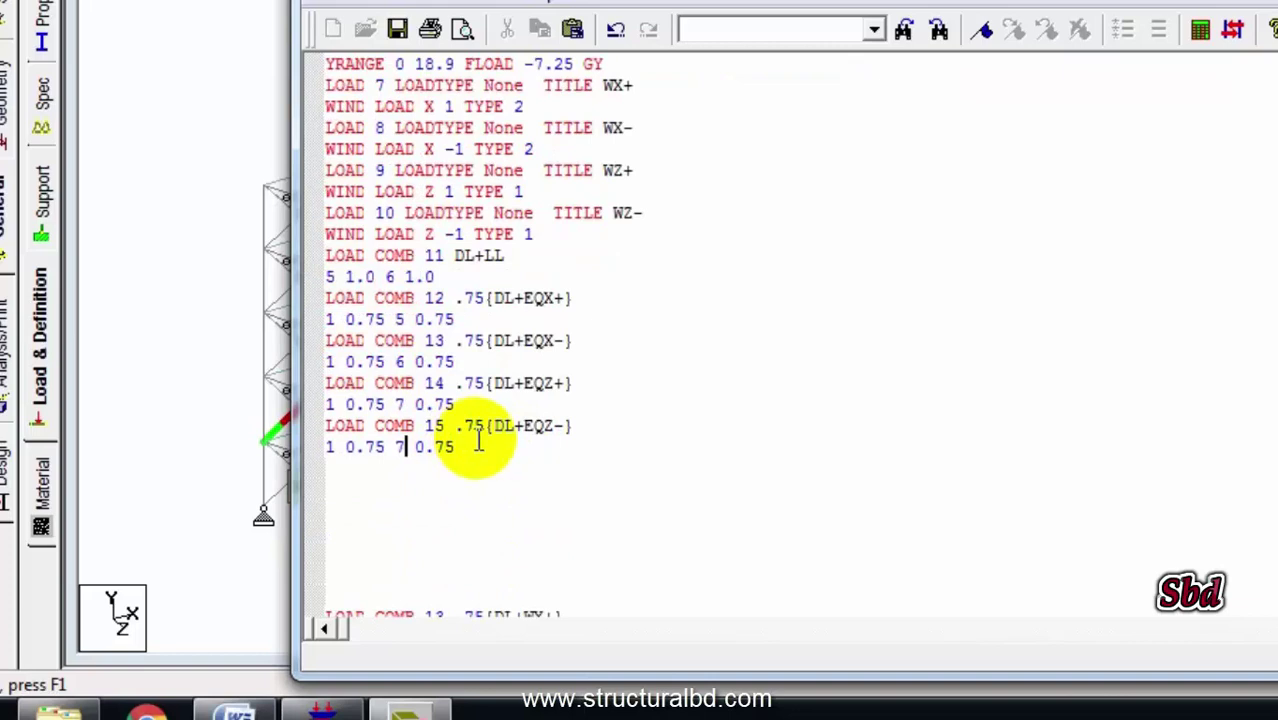
scroll(470, 441, down, 2)
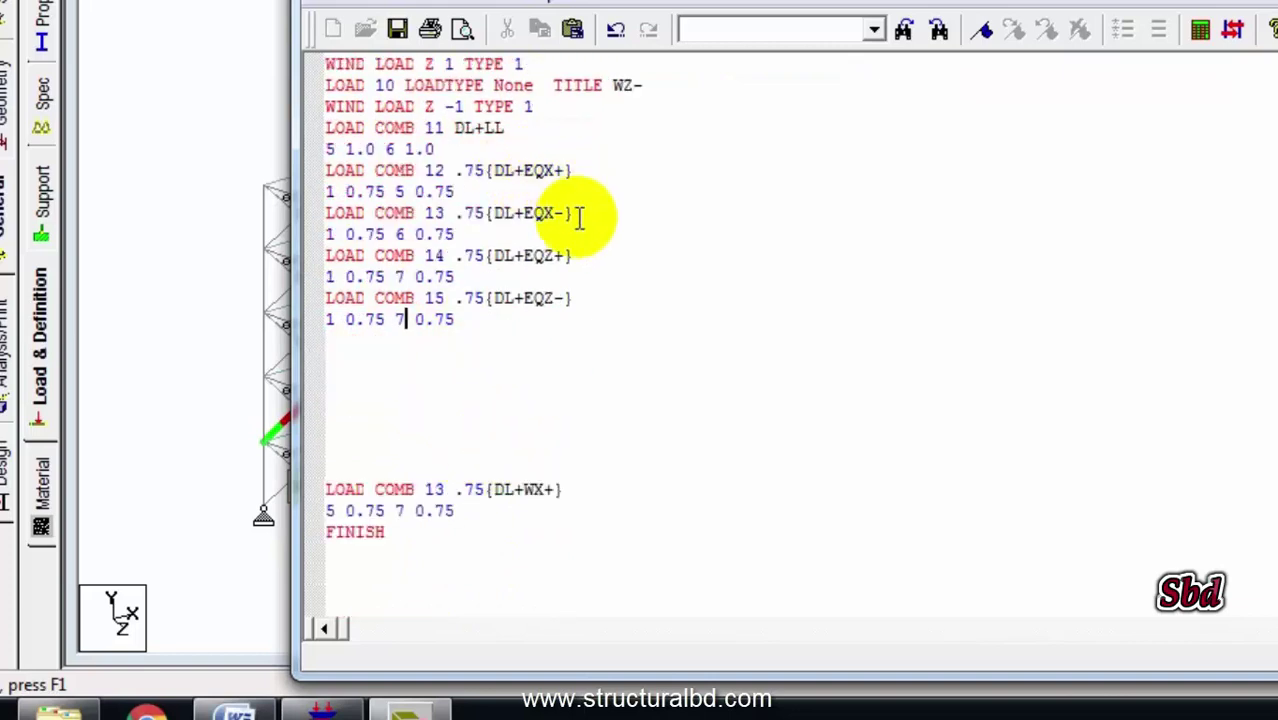
drag(544, 256, 523, 256)
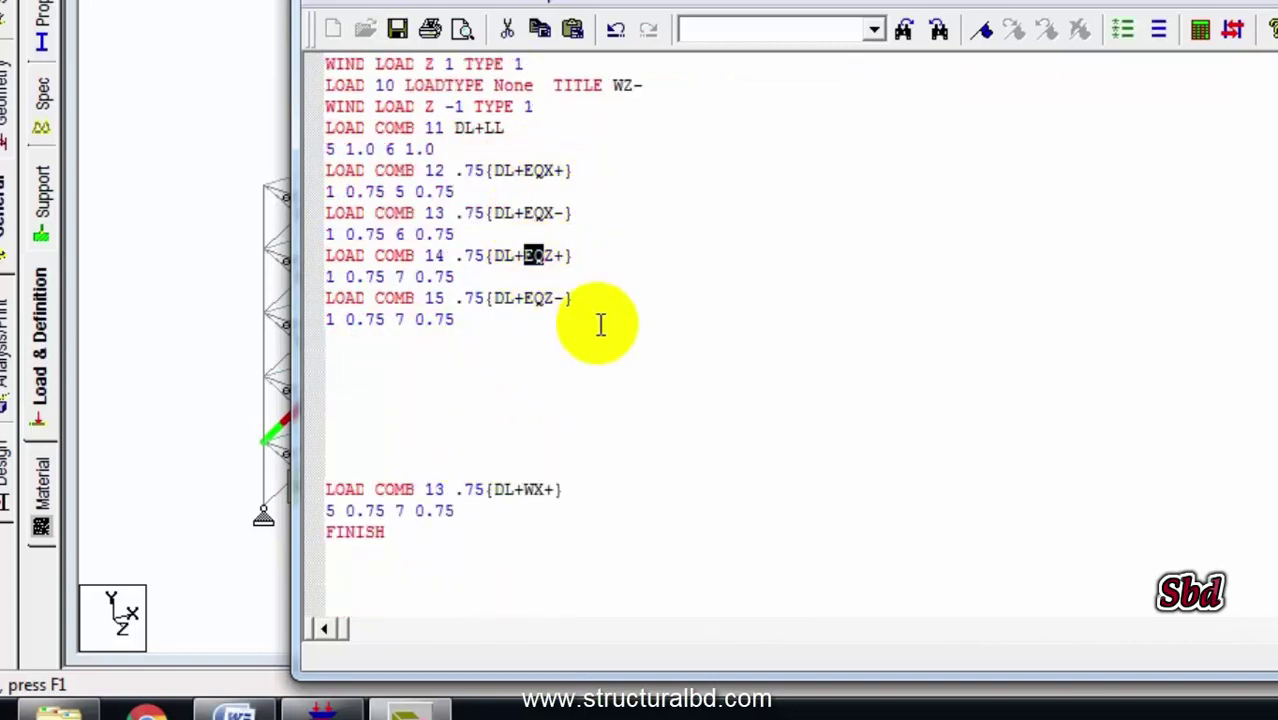
click(604, 403)
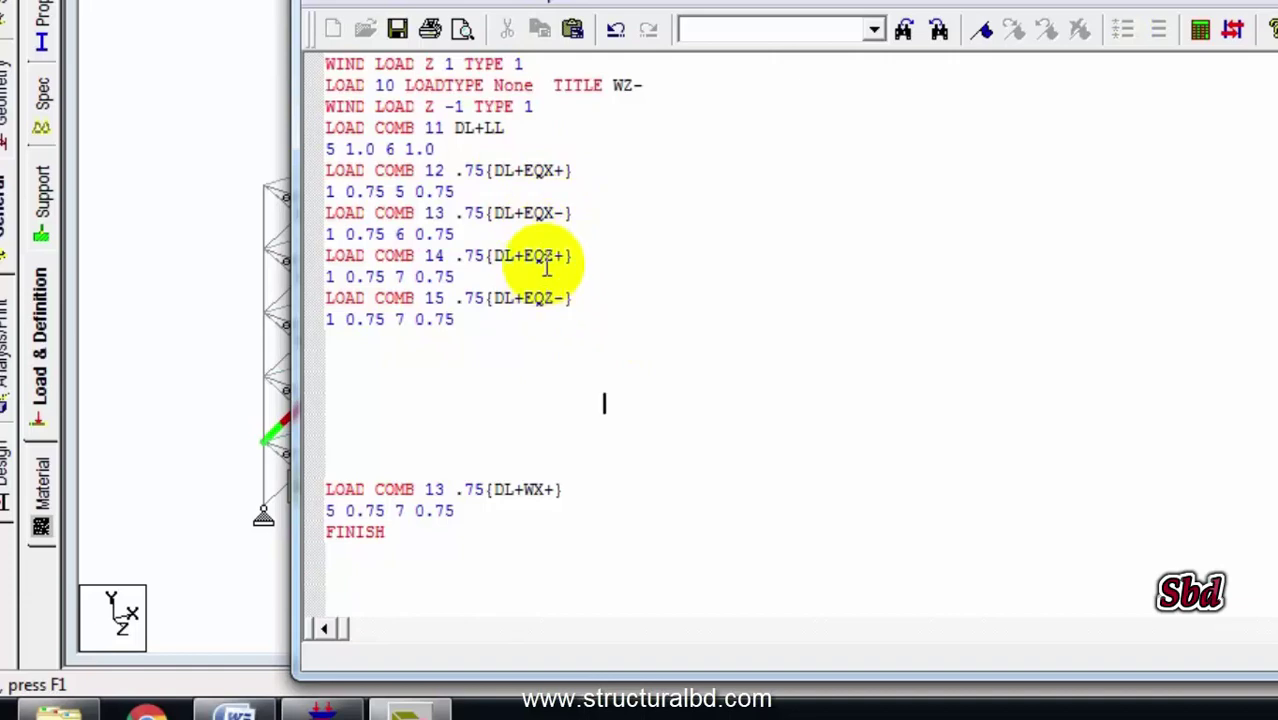
scroll(377, 453, down, 2)
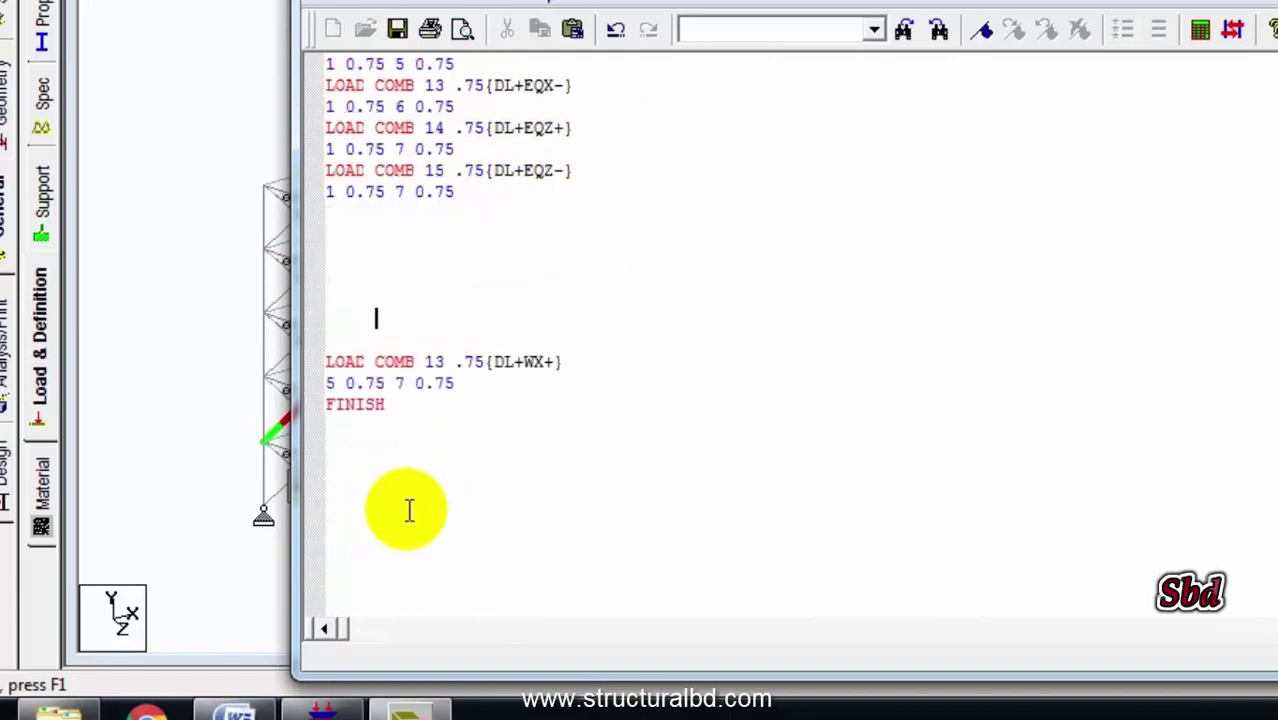
Copy the DL+WX+ combination block and renumber the pasted copies as combinations 16–19
drag(462, 383, 297, 360)
key(ctrl+c)
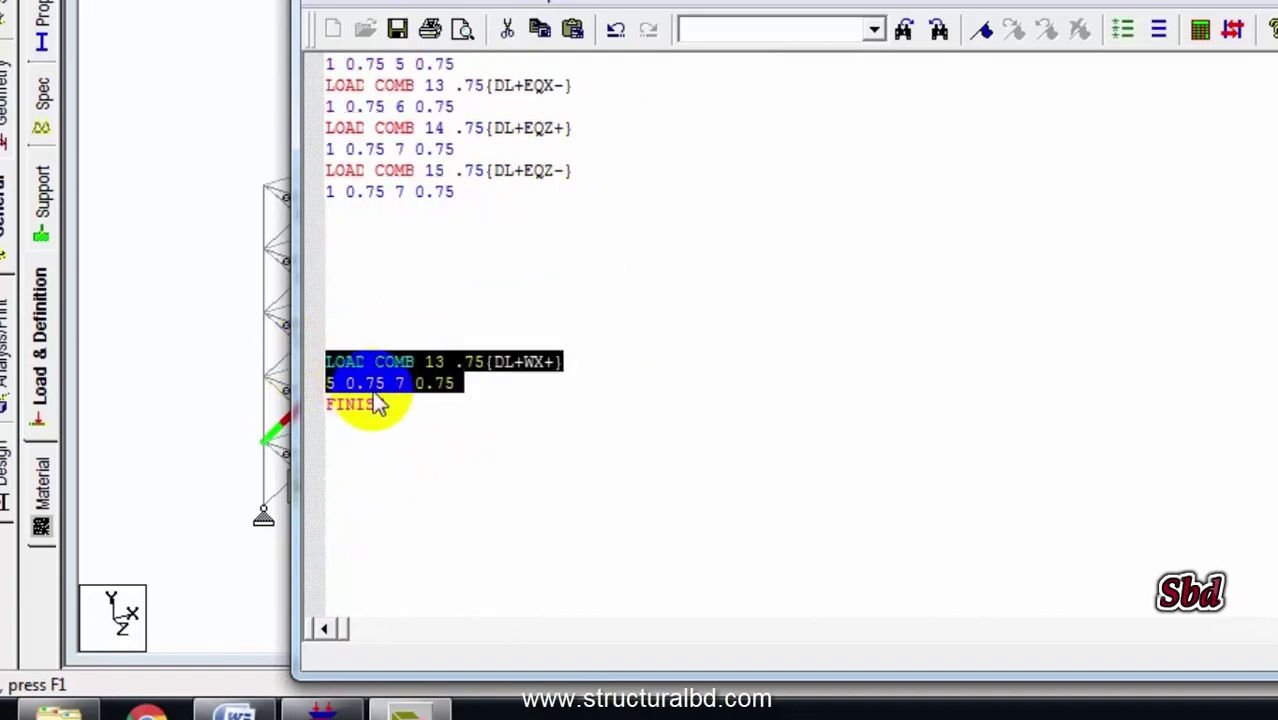
key(Right)
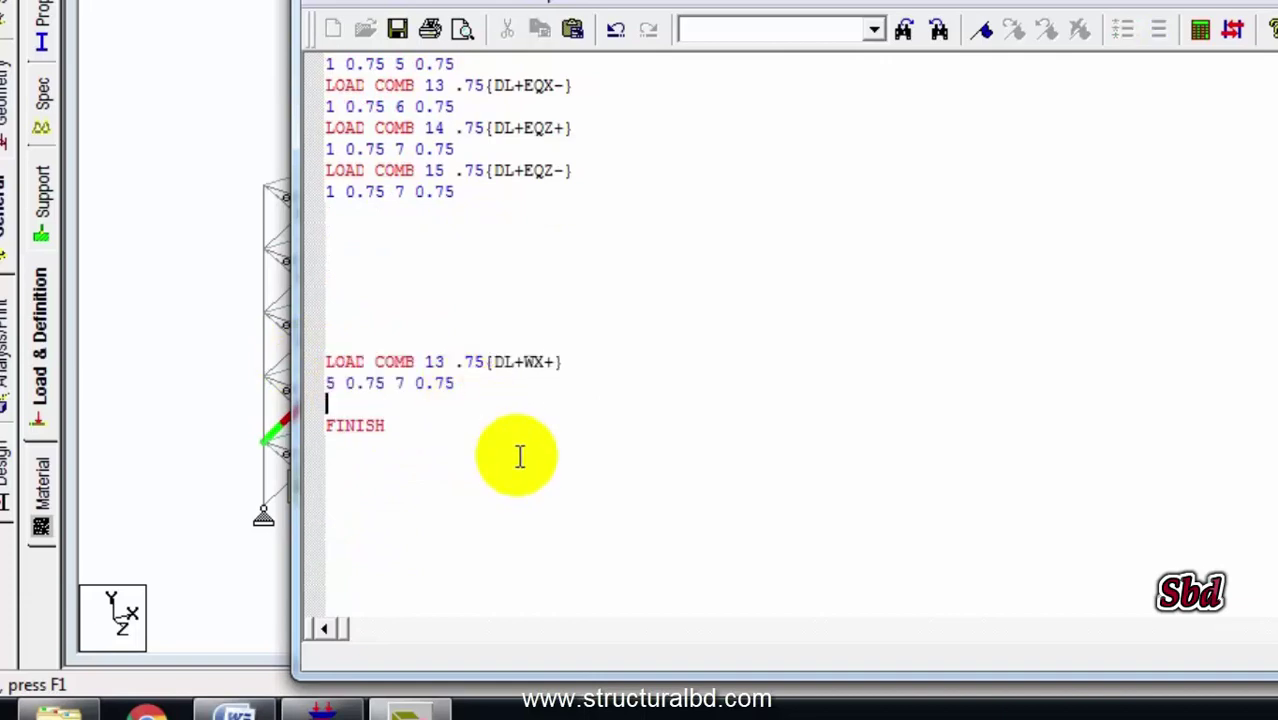
key(ctrl+v)
key(ctrl+v)
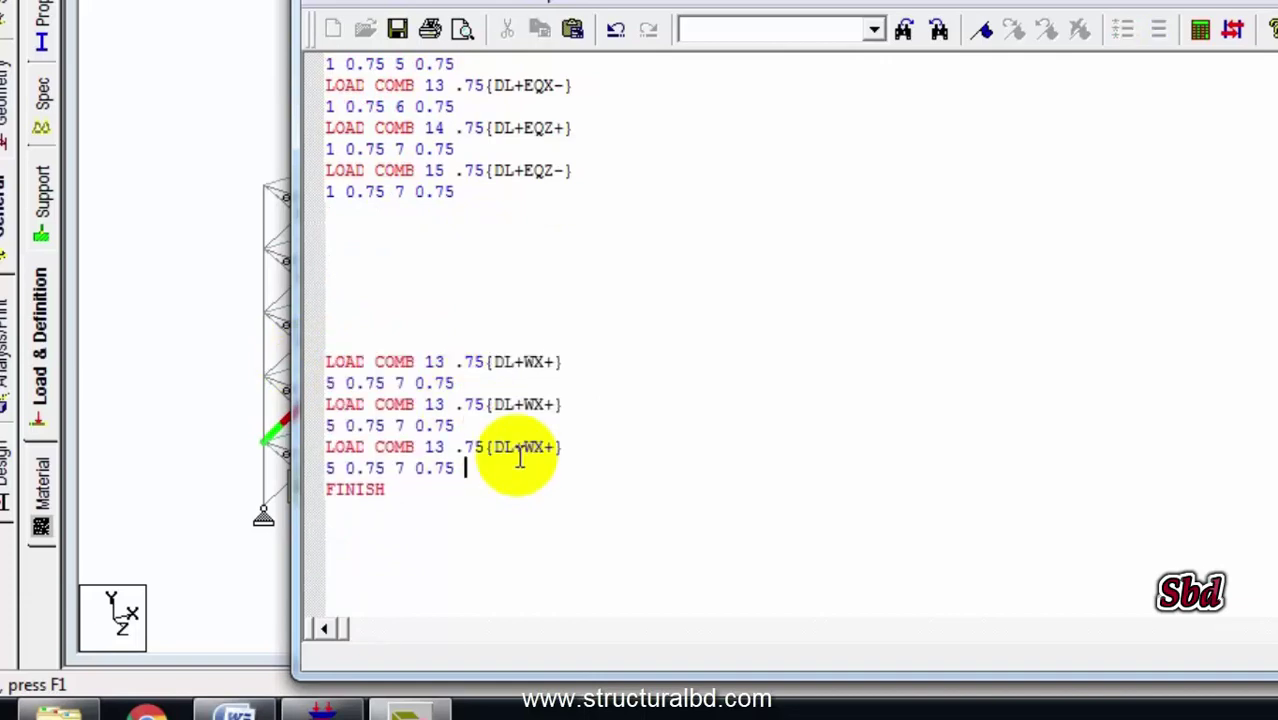
key(ctrl+v)
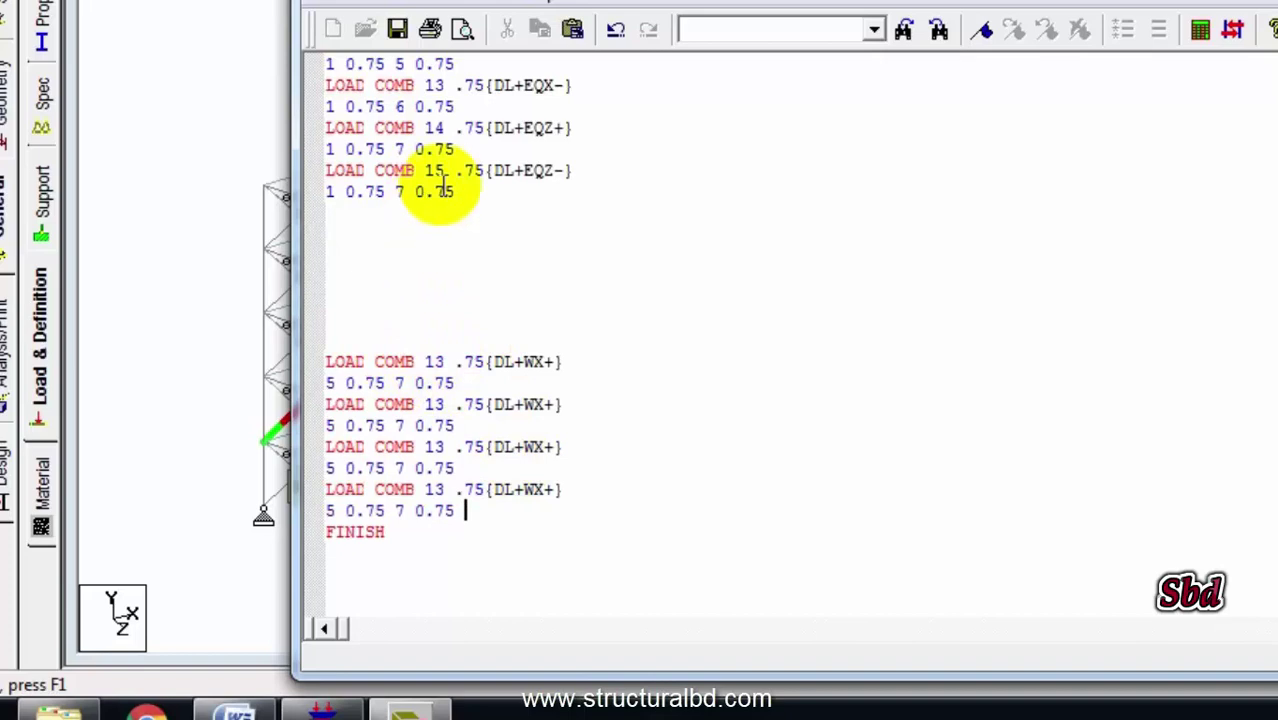
click(439, 362)
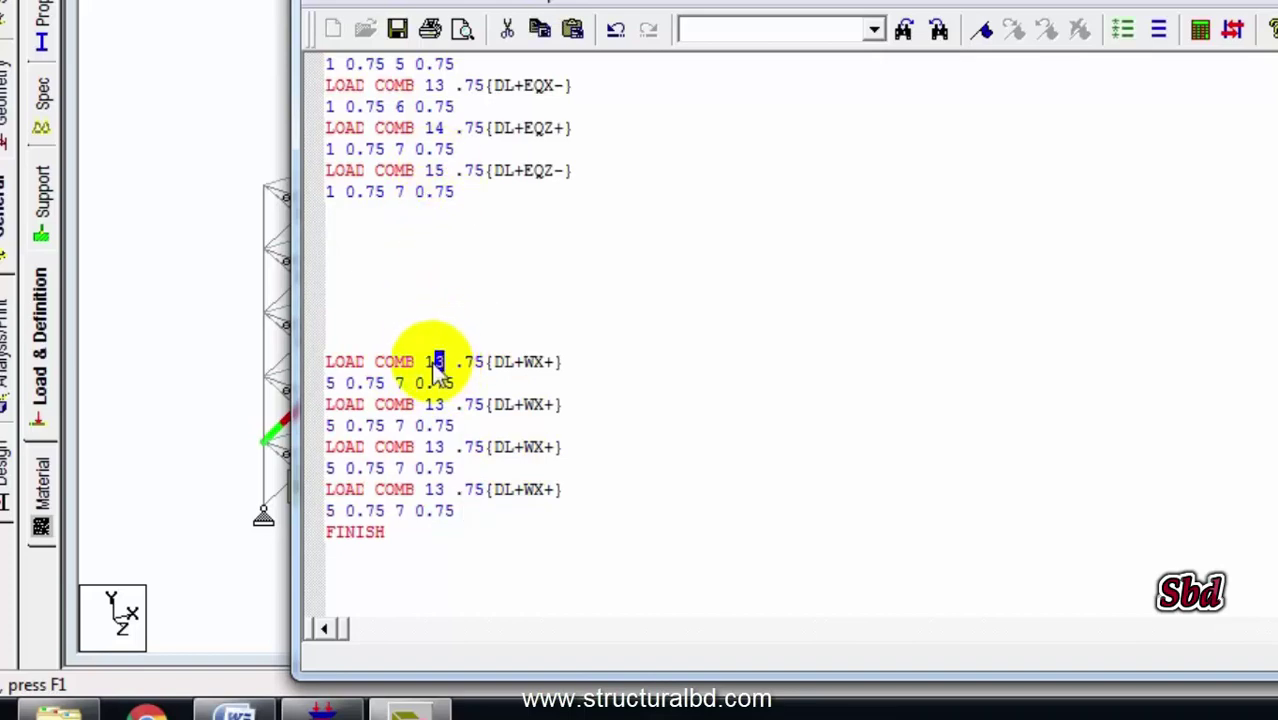
text(6)
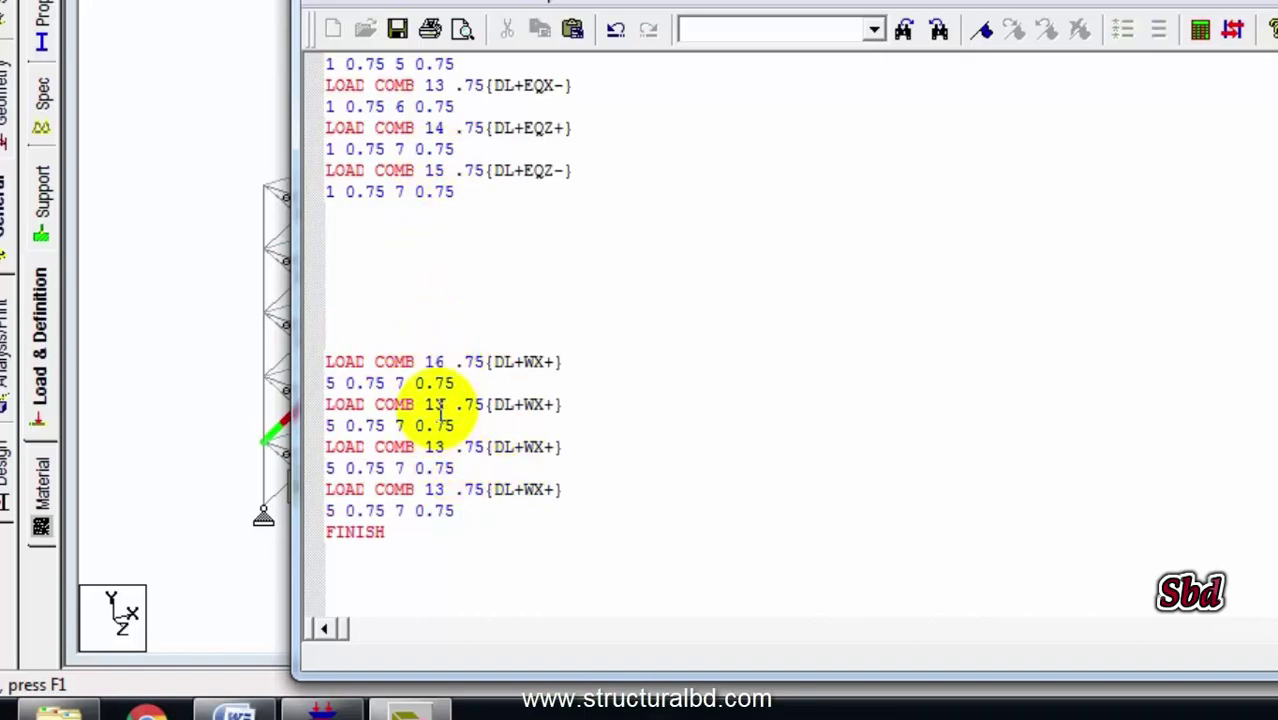
text(7)
text(7)
drag(434, 447, 444, 447)
text(8)
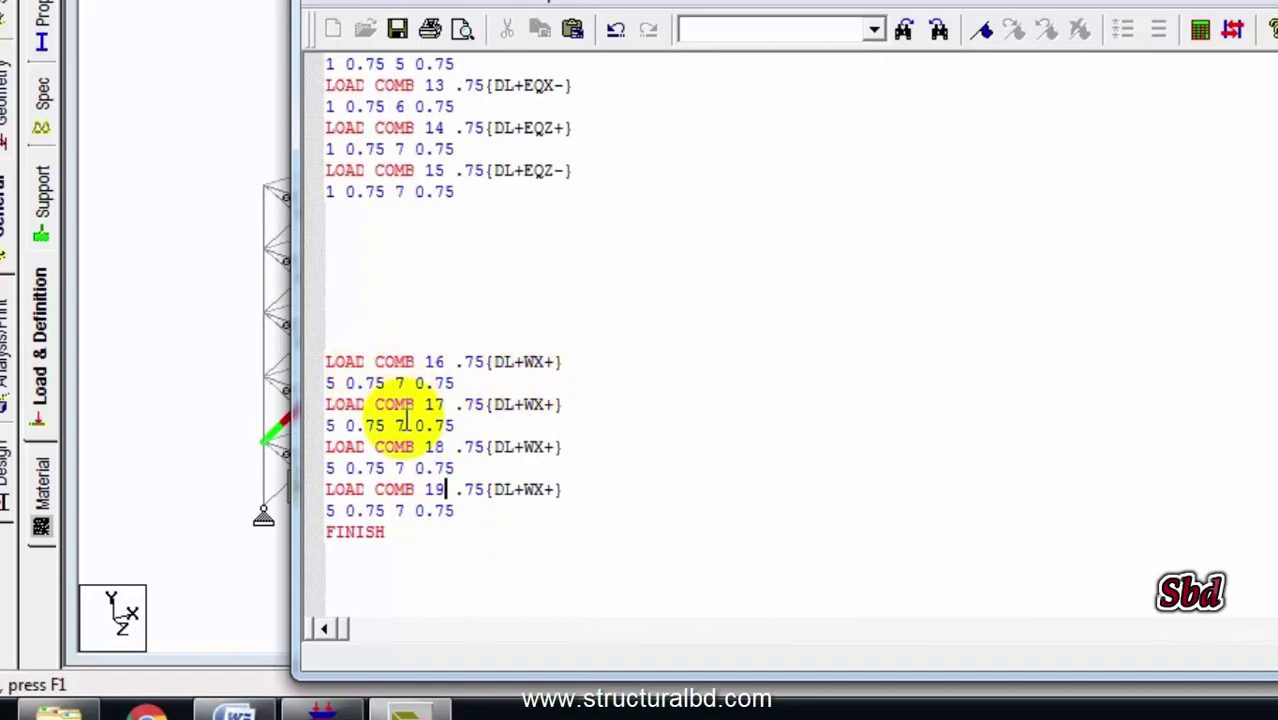
Retitle combinations 17–19 as WX-, WZ+ and WZ- with their wind loads, and save the file
click(556, 405)
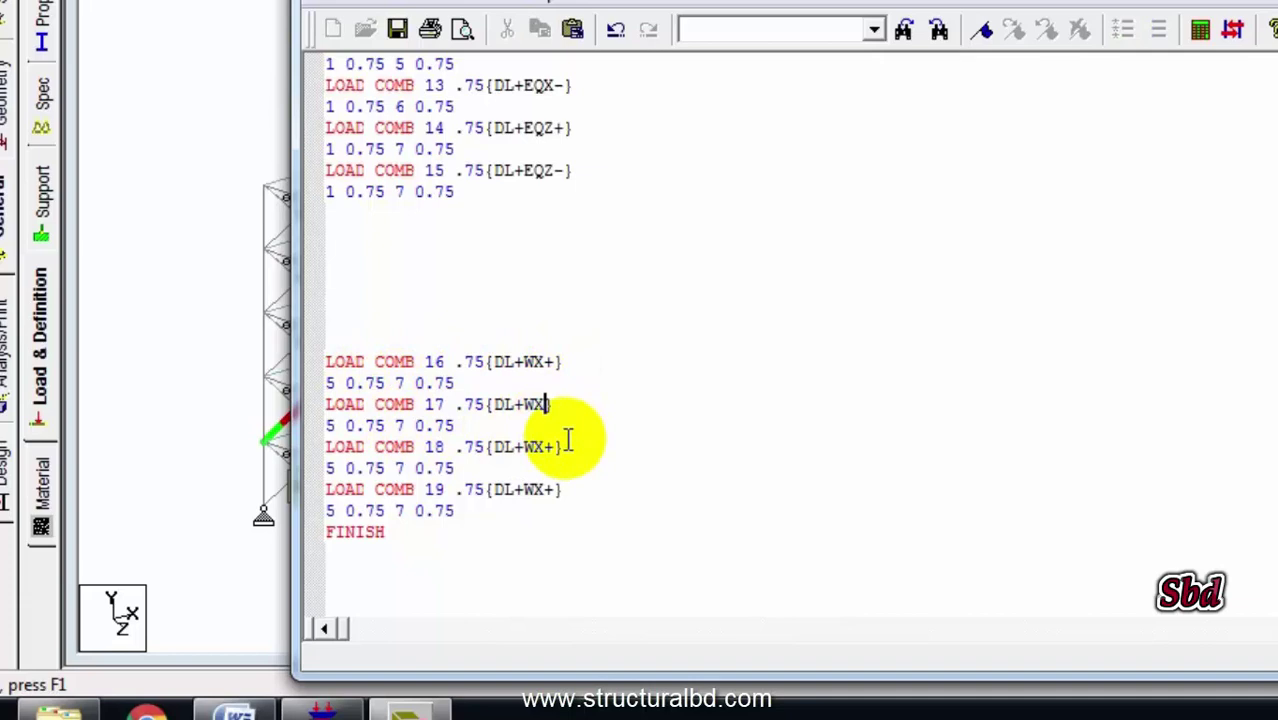
text(-)
click(400, 425)
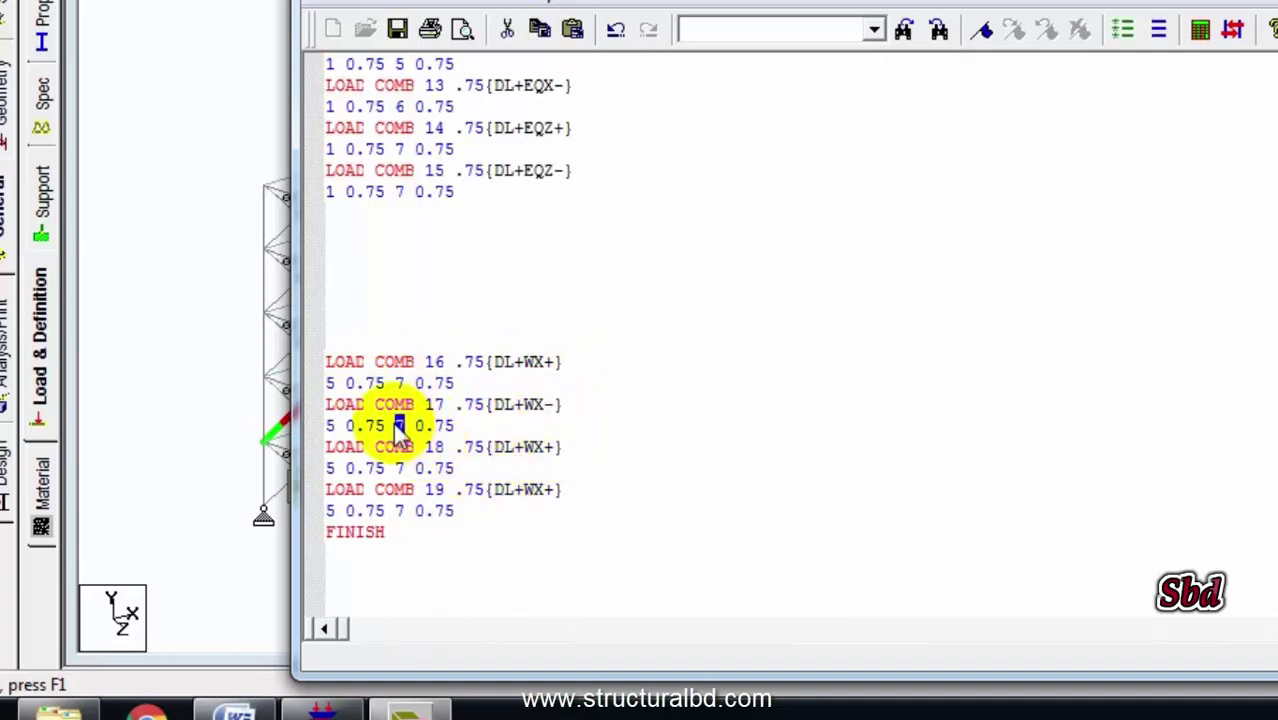
text(8)
text(8)
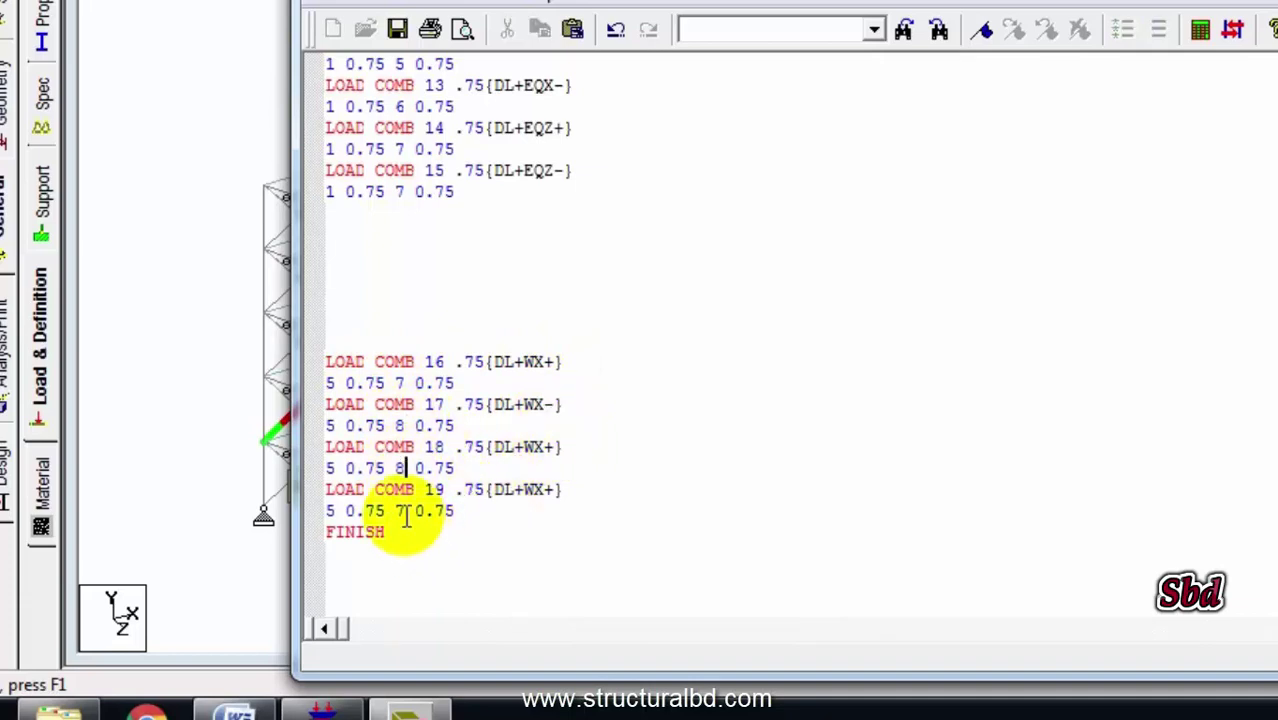
text(10)
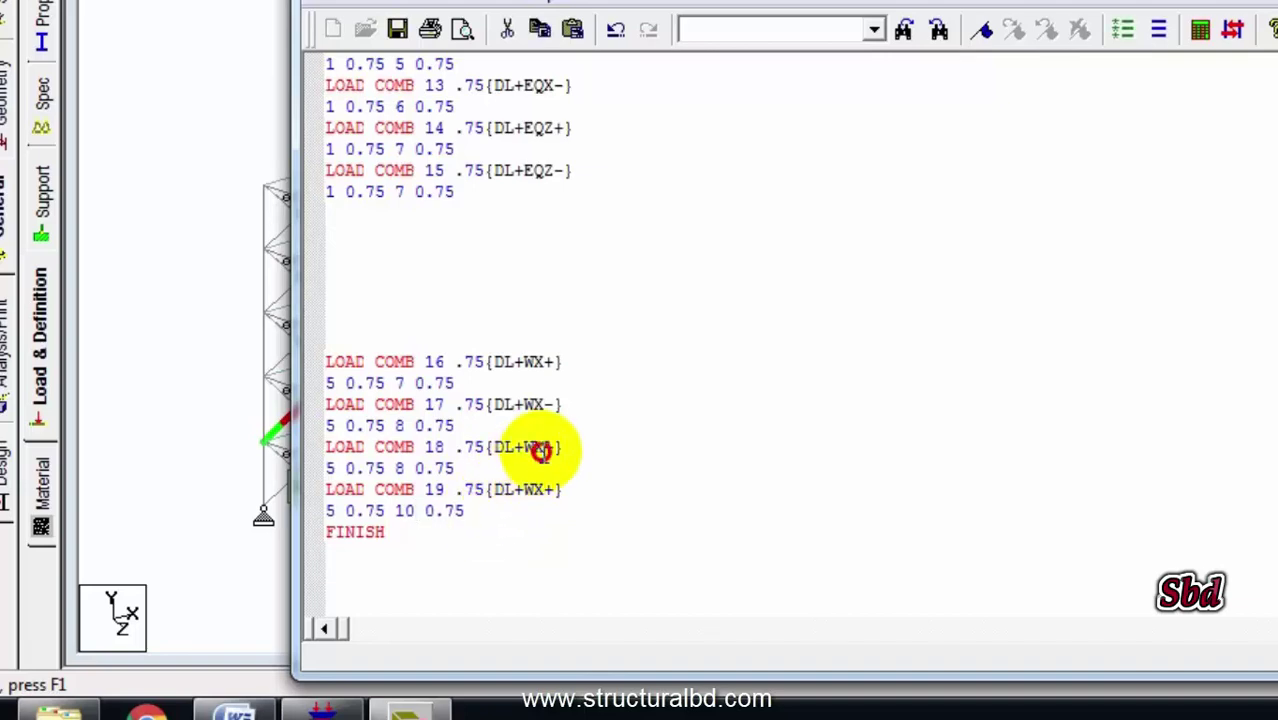
text(Z)
drag(530, 489, 553, 492)
text(Z-)
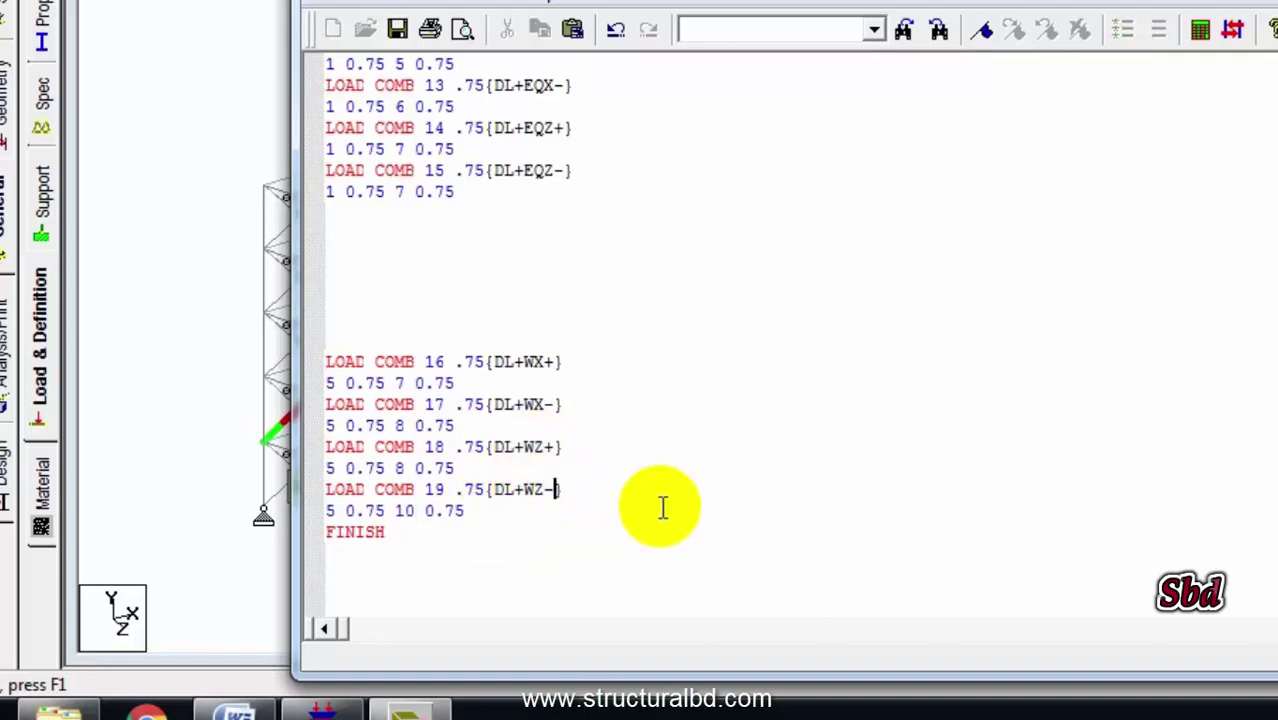
click(397, 30)
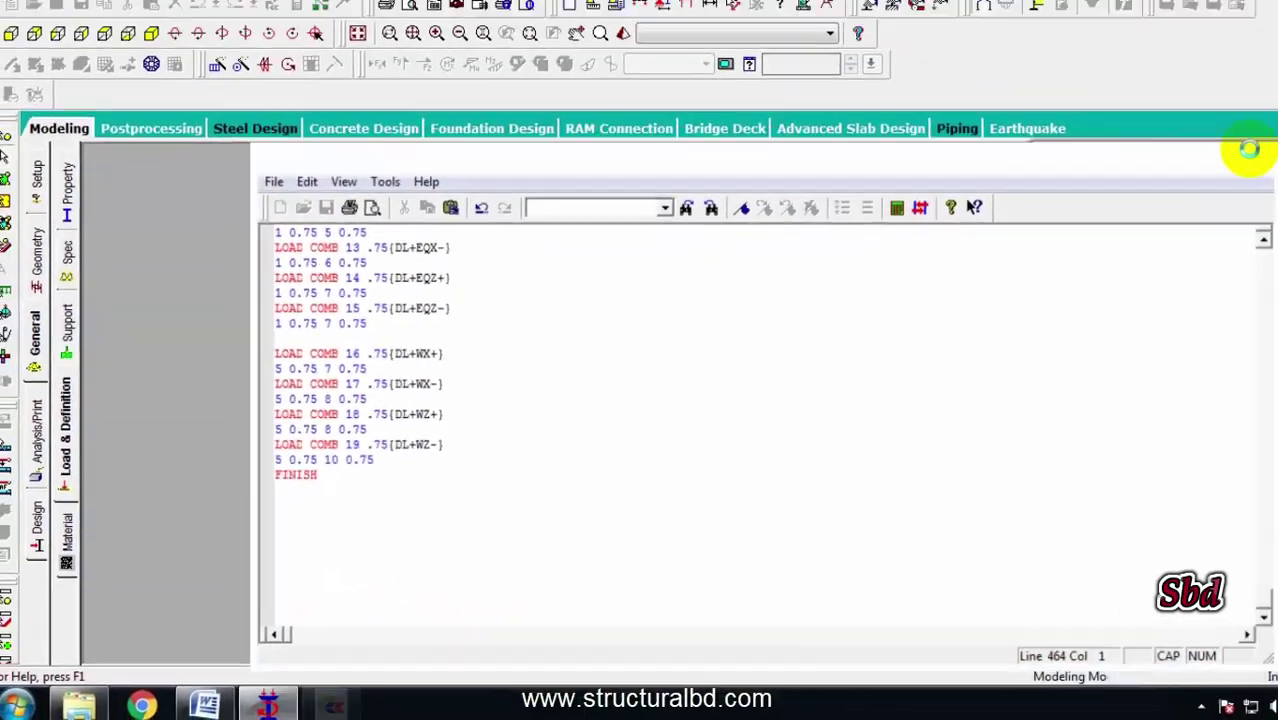
Close the editor, verify combinations 12–19 under Load Cases Details, and return to Word's list
click(1247, 149)
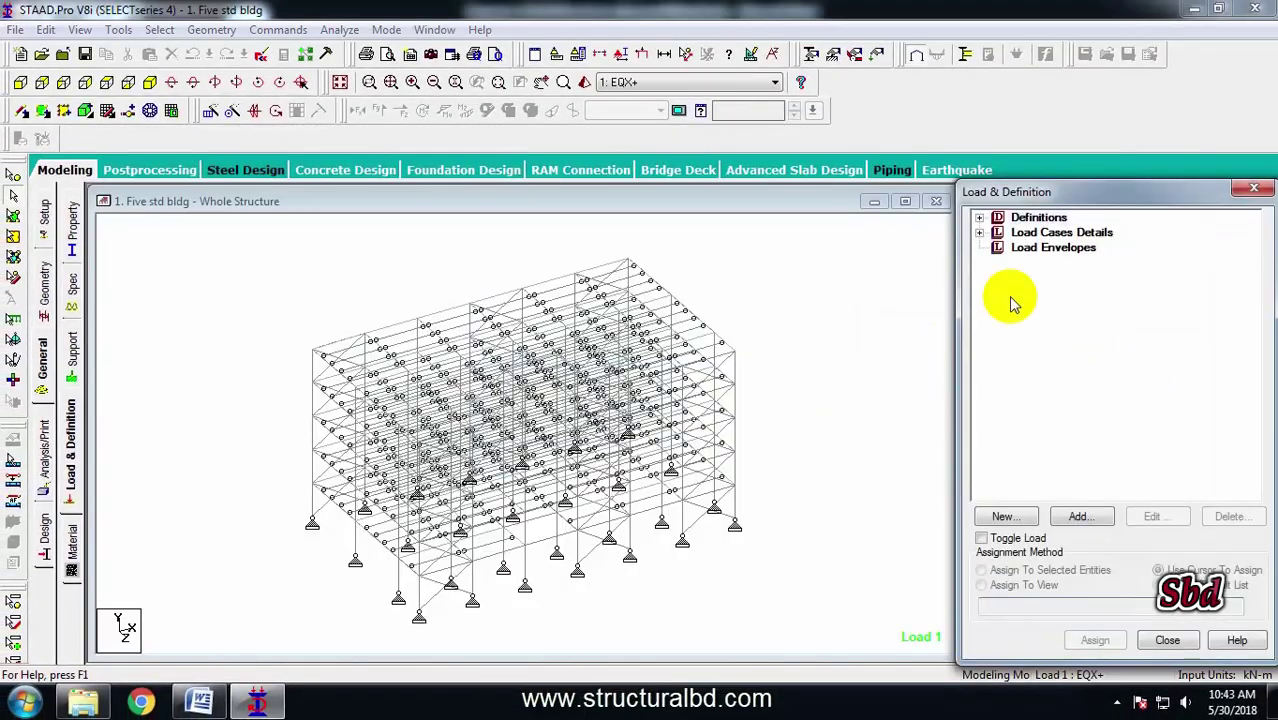
click(979, 232)
scroll(1141, 419, down, 2)
click(1090, 368)
click(1095, 383)
click(1098, 398)
click(1098, 413)
click(1098, 428)
click(1098, 443)
click(1098, 458)
click(1098, 473)
click(873, 398)
key(alt+Tab)
scroll(499, 442, down, 5)
Highlight combinations 20 (0.9DL+W(+X)) and 24 (0.9DL+E(+X)) in Word, then return to STAAD.Pro
scroll(410, 380, up, 2)
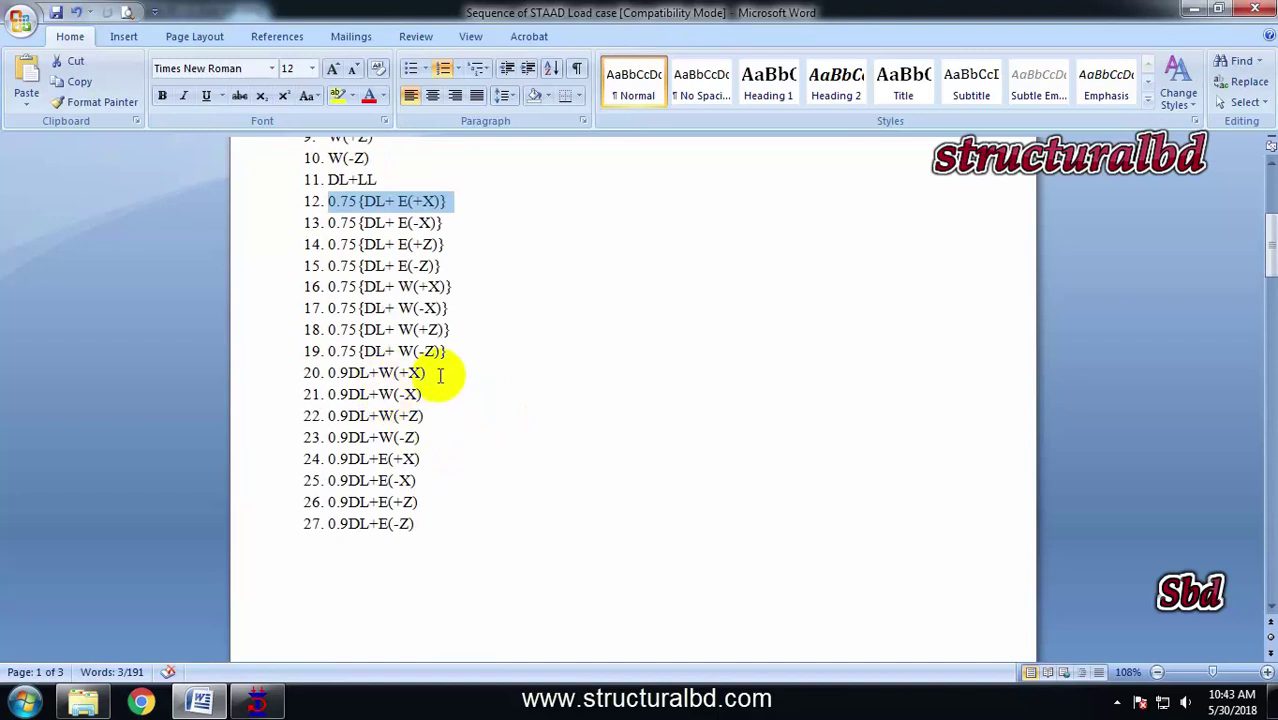
drag(442, 372, 322, 372)
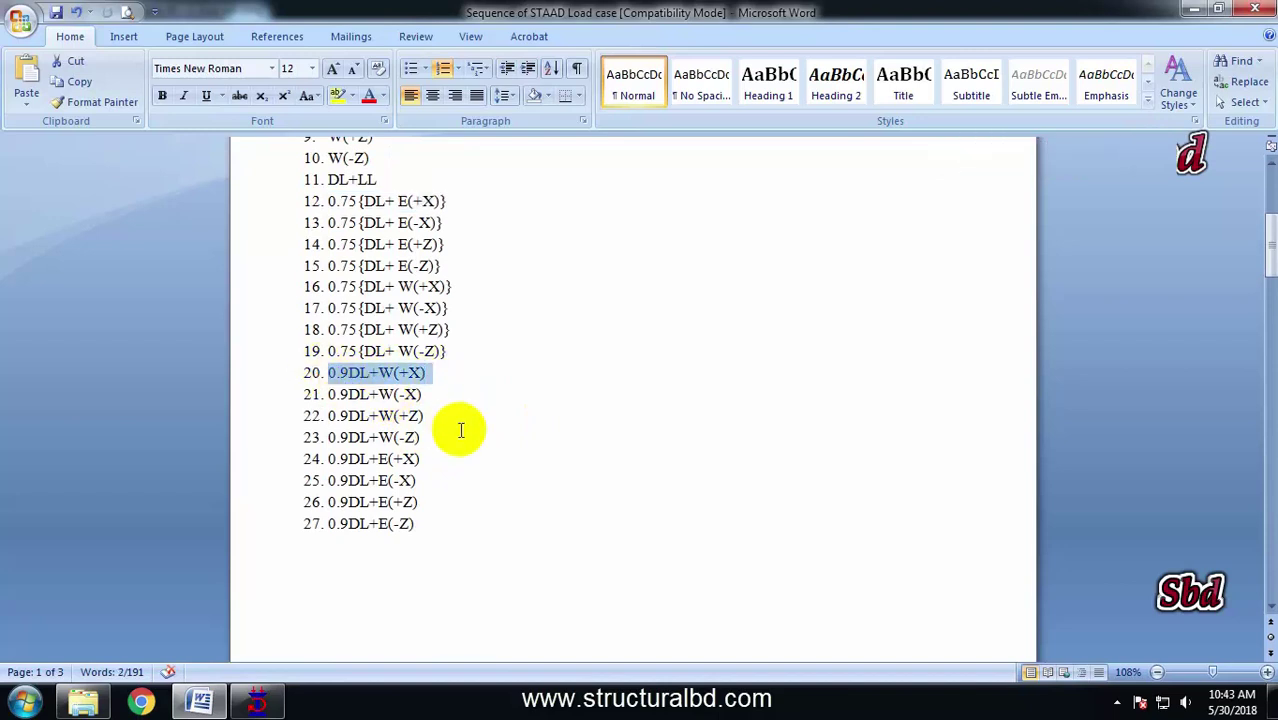
drag(419, 460, 334, 459)
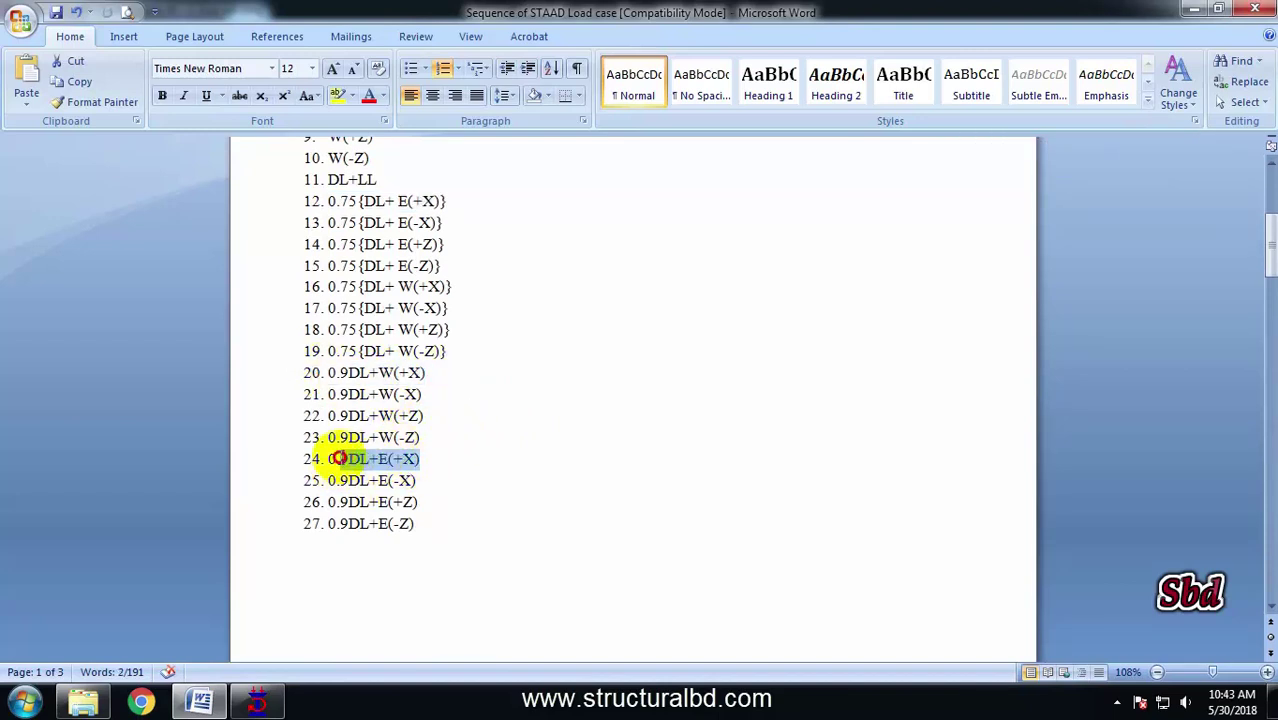
click(450, 484)
click(255, 703)
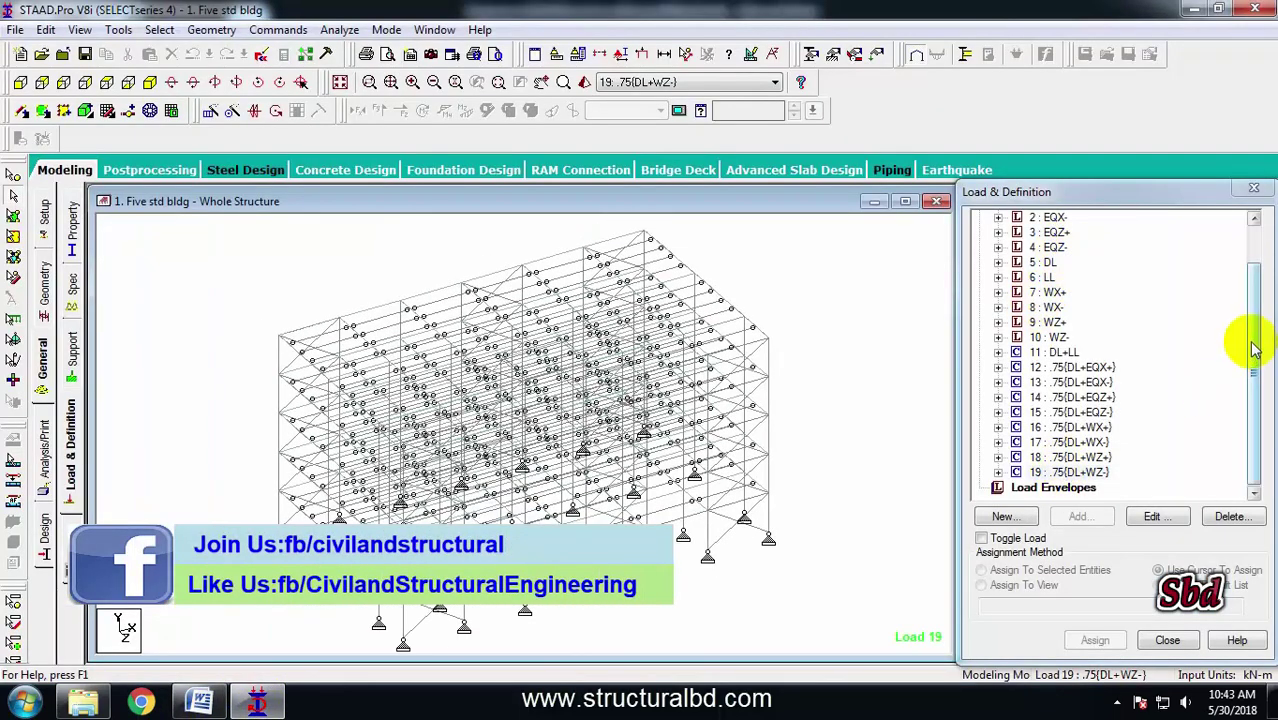
Start a new load combination under Load Cases Details named .9DL+WX+
scroll(1247, 342, up, 1)
click(1068, 232)
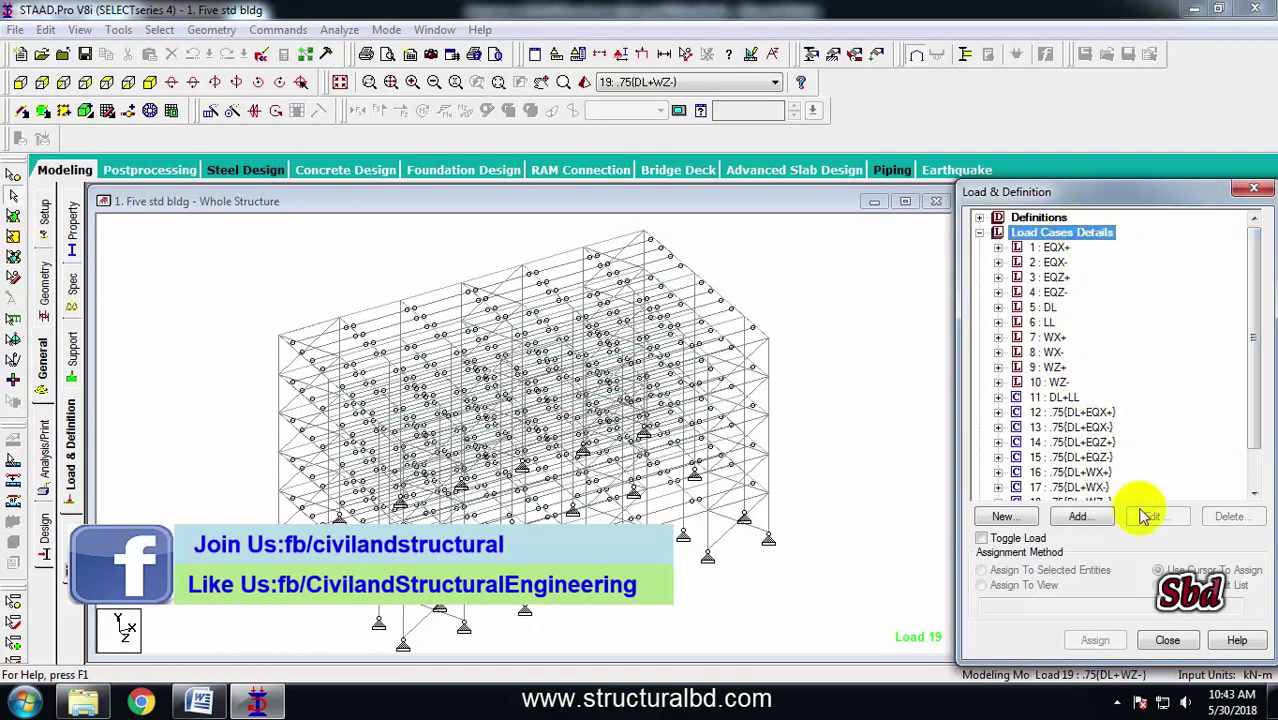
click(1078, 516)
click(341, 186)
drag(745, 184, 385, 198)
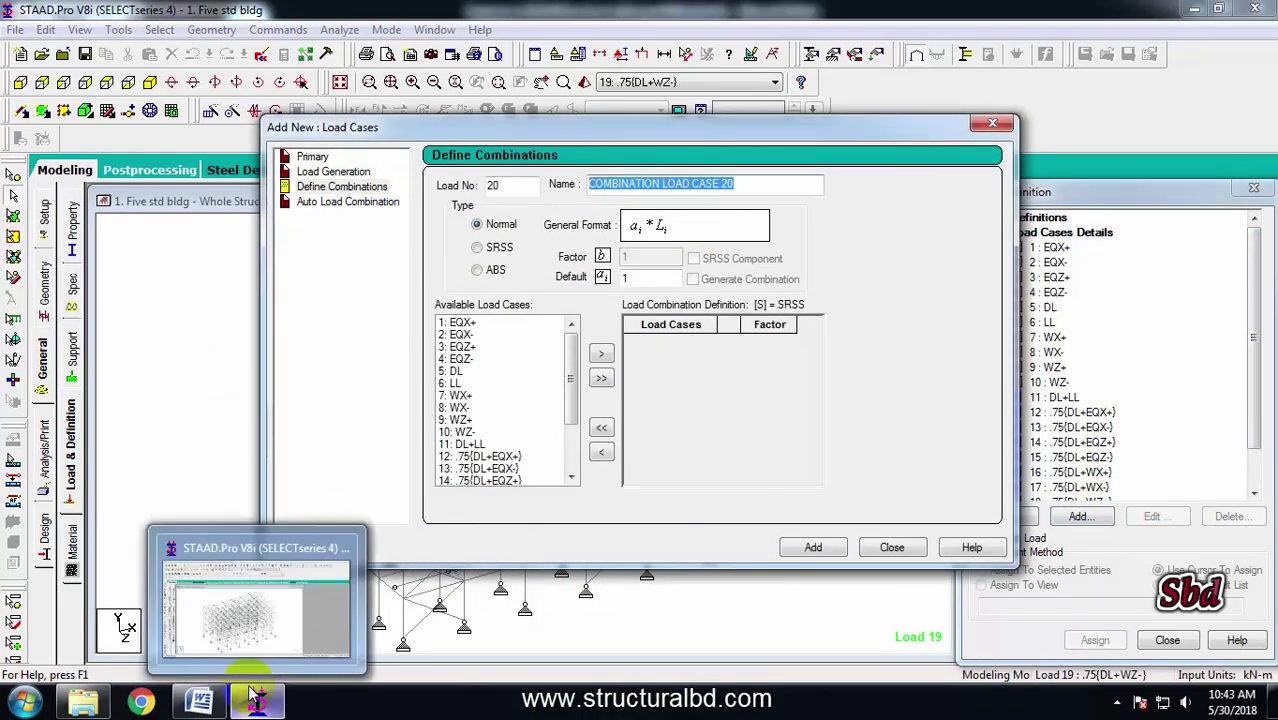
text(.9dl)
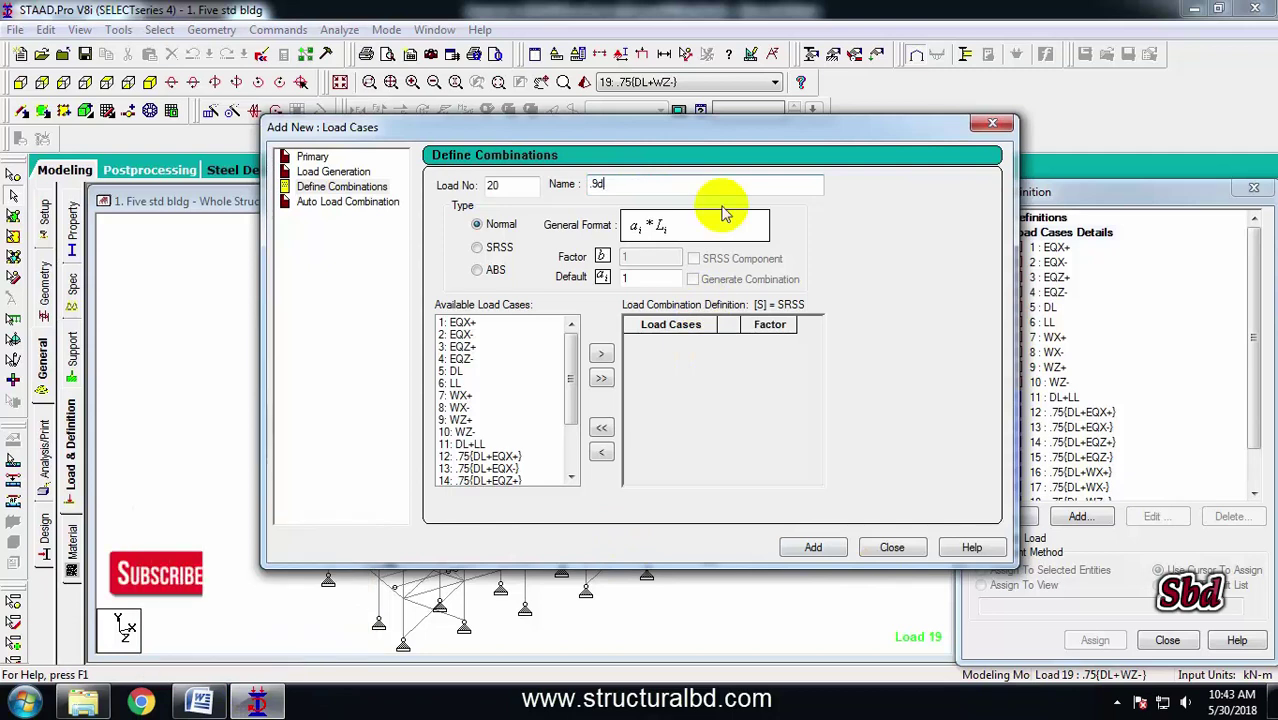
text(DL)
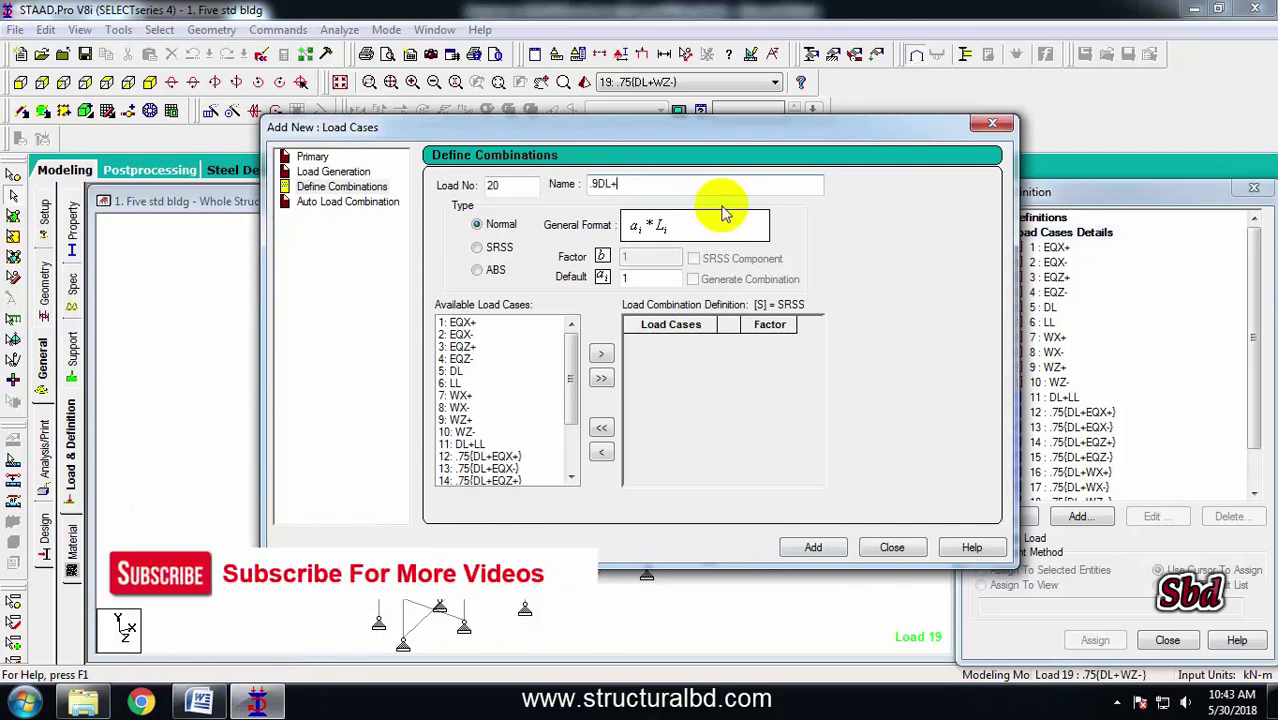
text(+WX+)
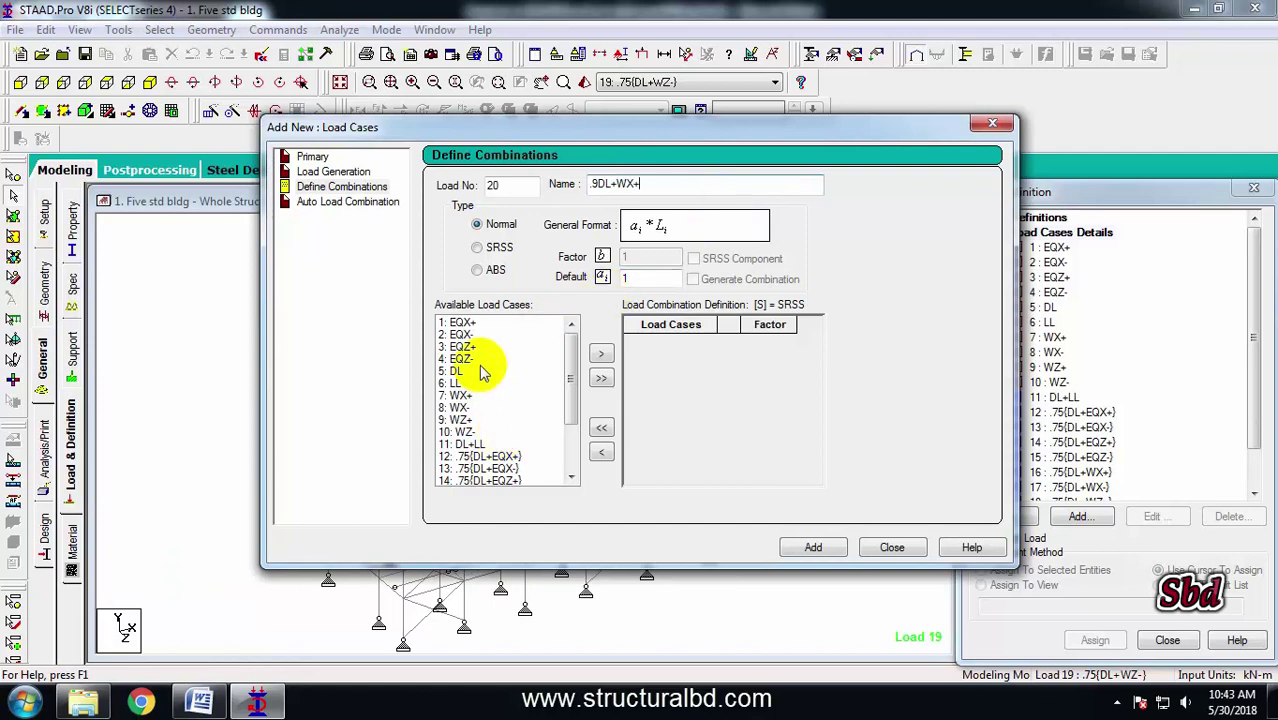
Add DL at factor 0.9 and WX+ at factor 1 as combination 20, and save the model
click(605, 274)
text(9.)
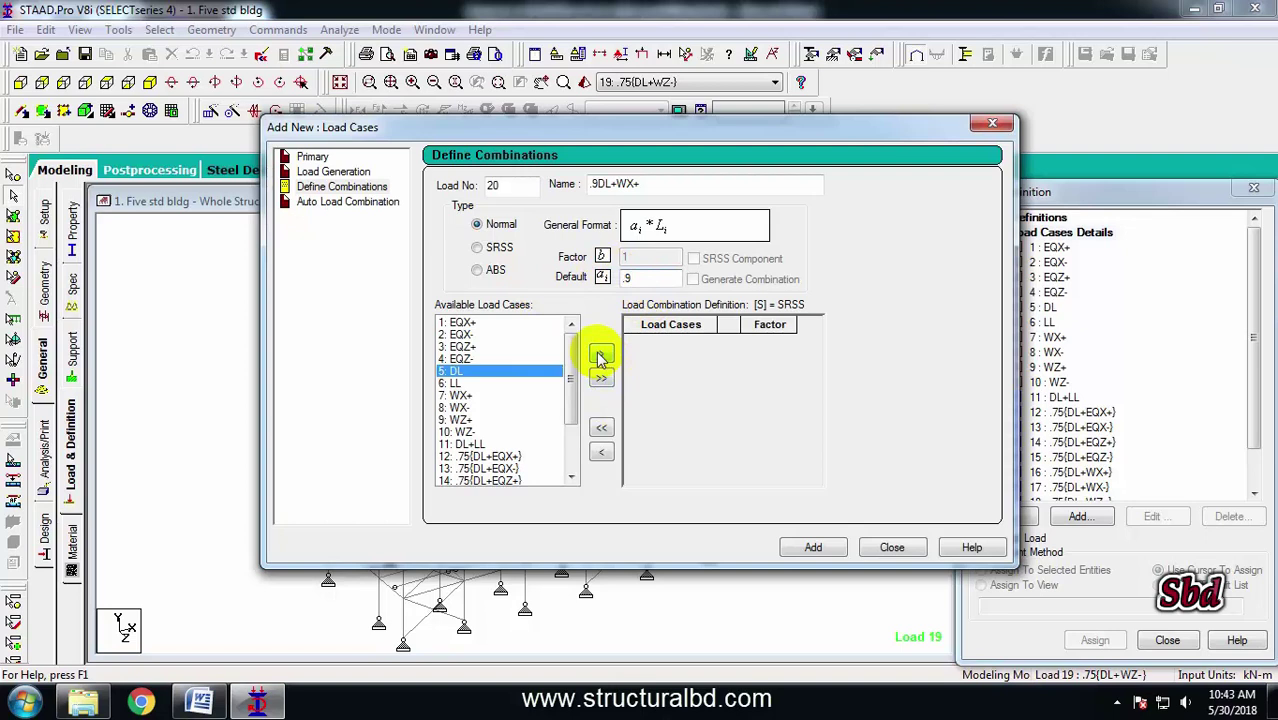
click(600, 356)
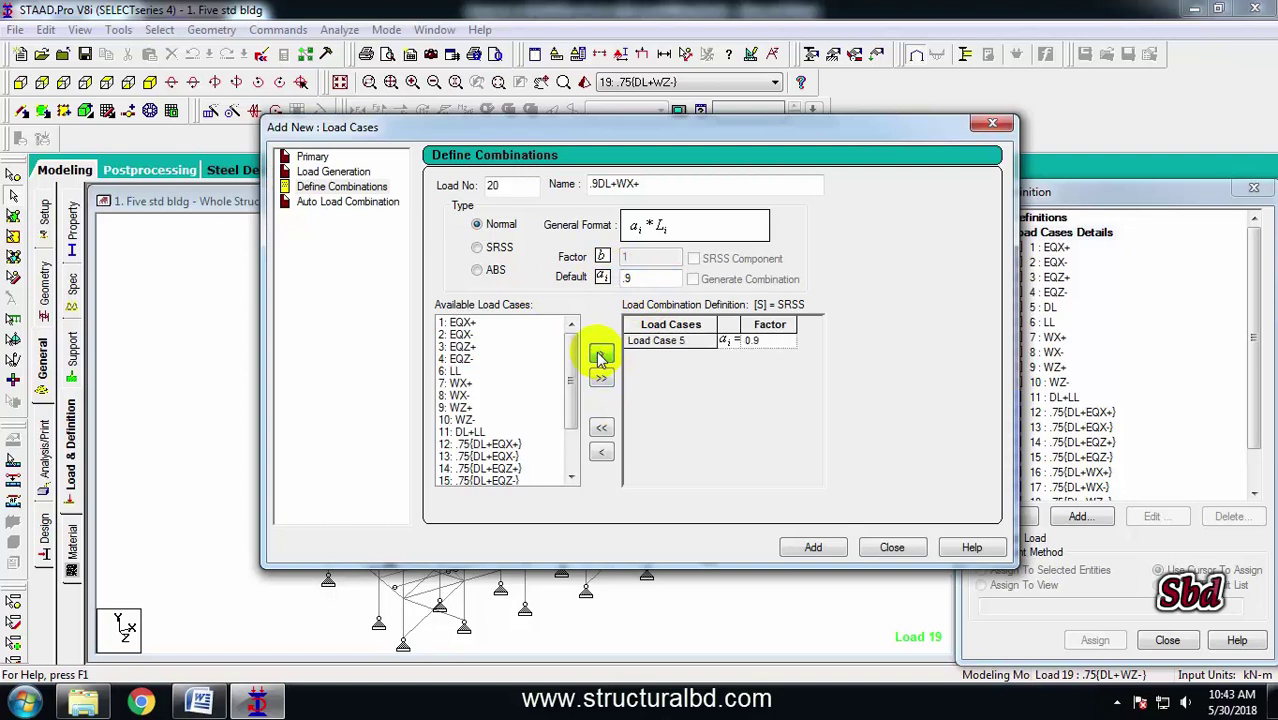
click(462, 385)
click(632, 277)
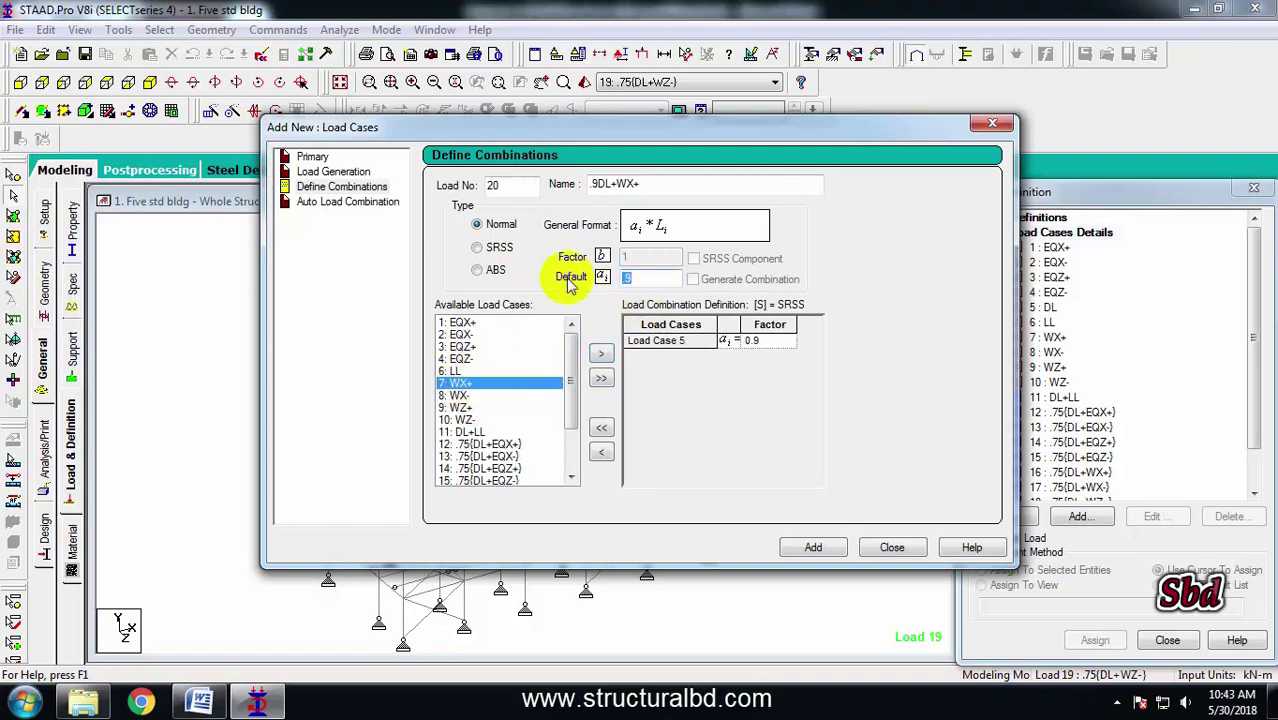
text(1)
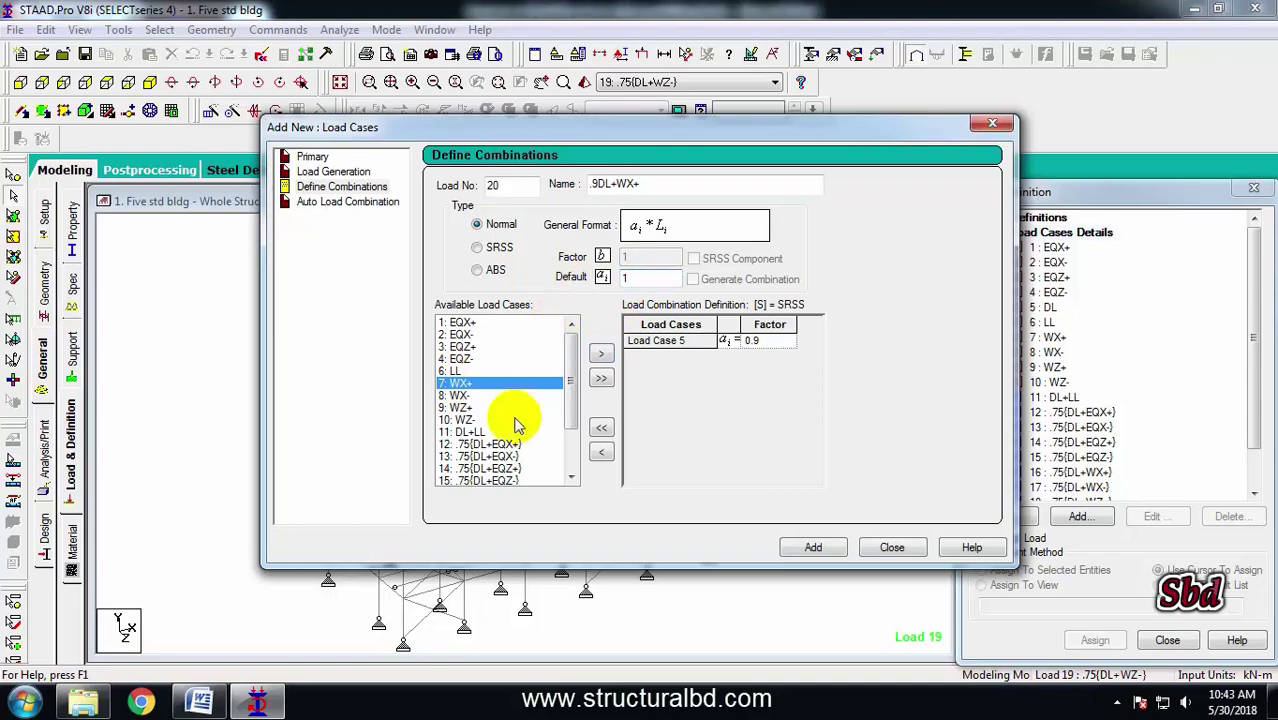
click(601, 354)
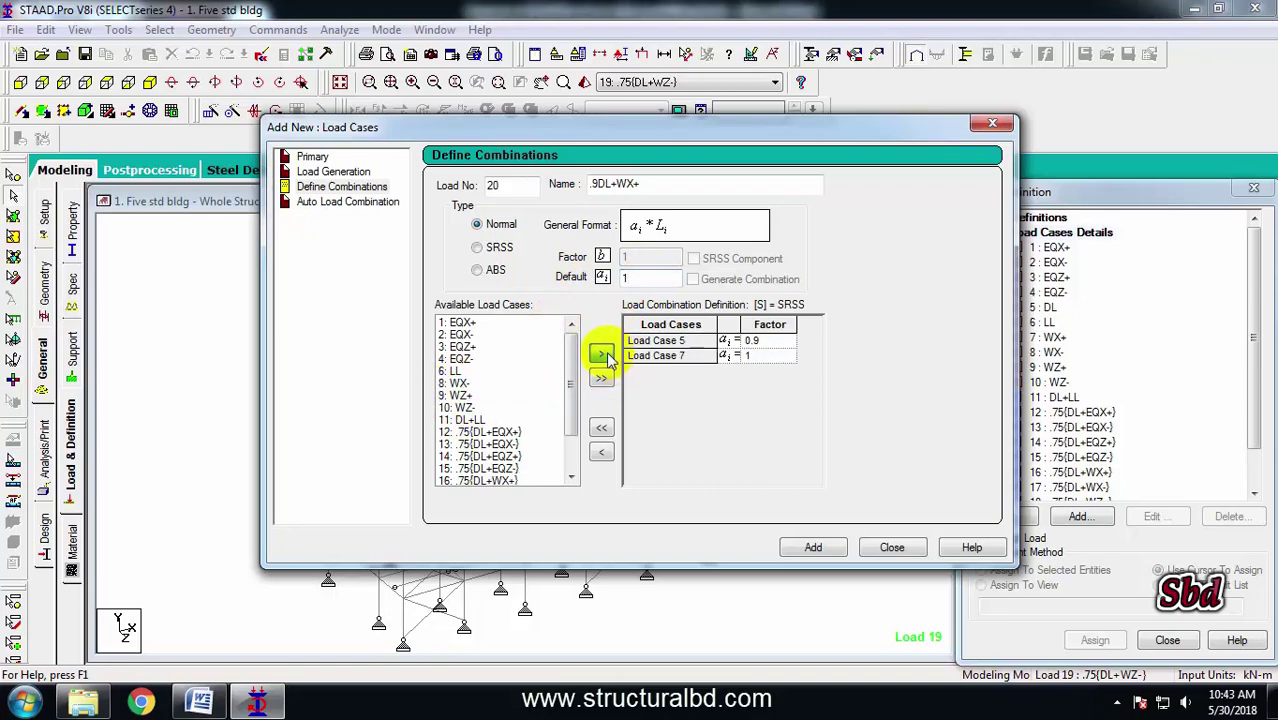
click(818, 551)
key(Escape)
click(264, 55)
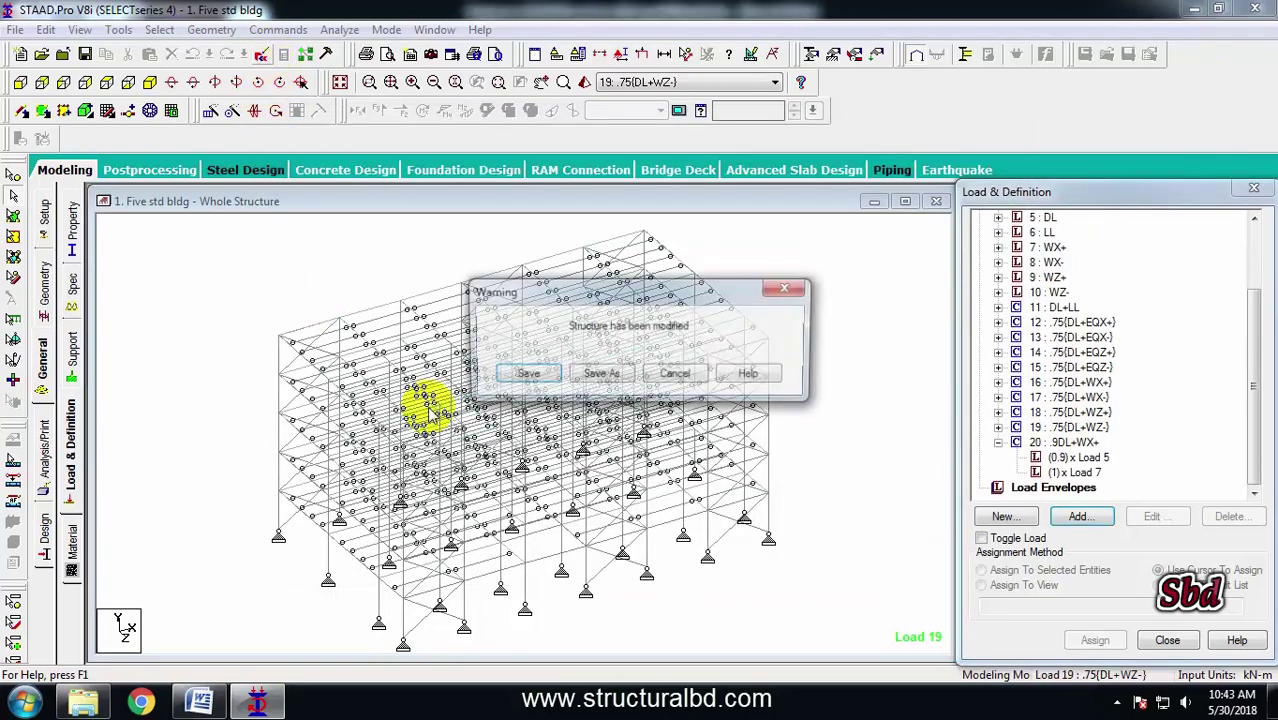
key(Return)
Duplicate combination 20's lines and renumber the copies as combinations 21–23
drag(505, 480, 352, 463)
key(ctrl+c)
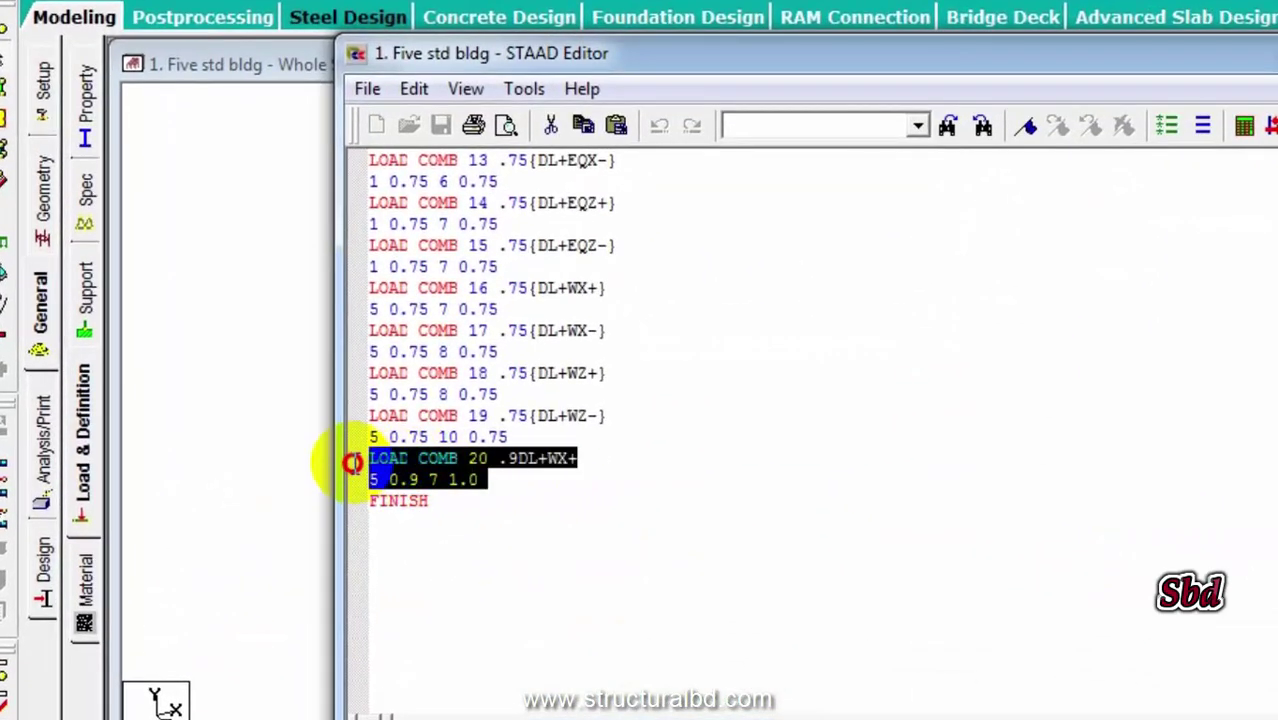
click(490, 480)
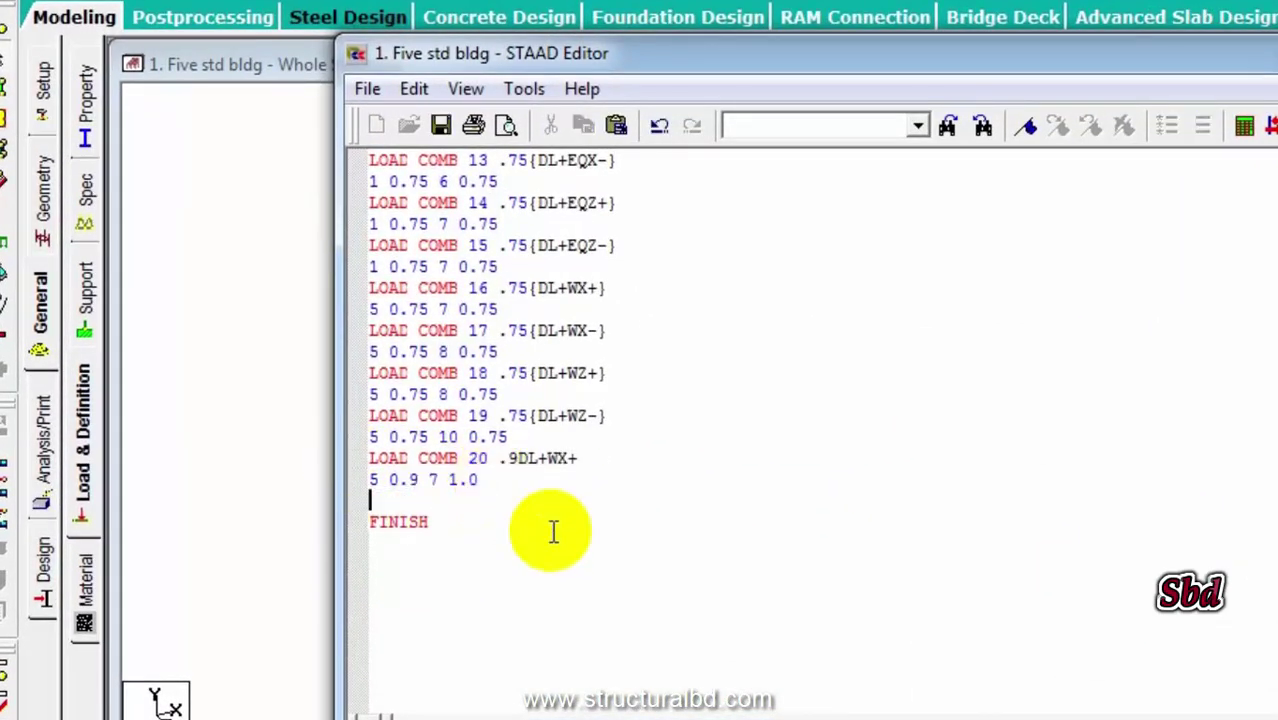
key(ctrl+v)
key(ctrl+v)
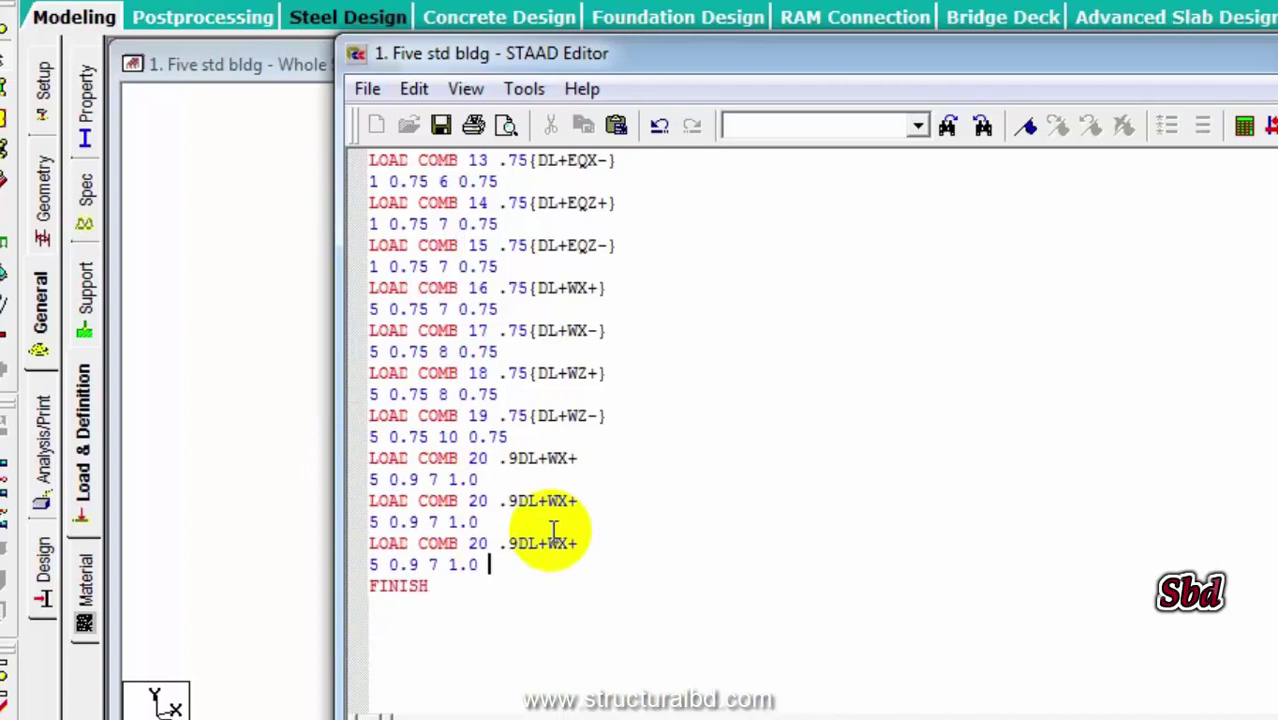
key(ctrl+v)
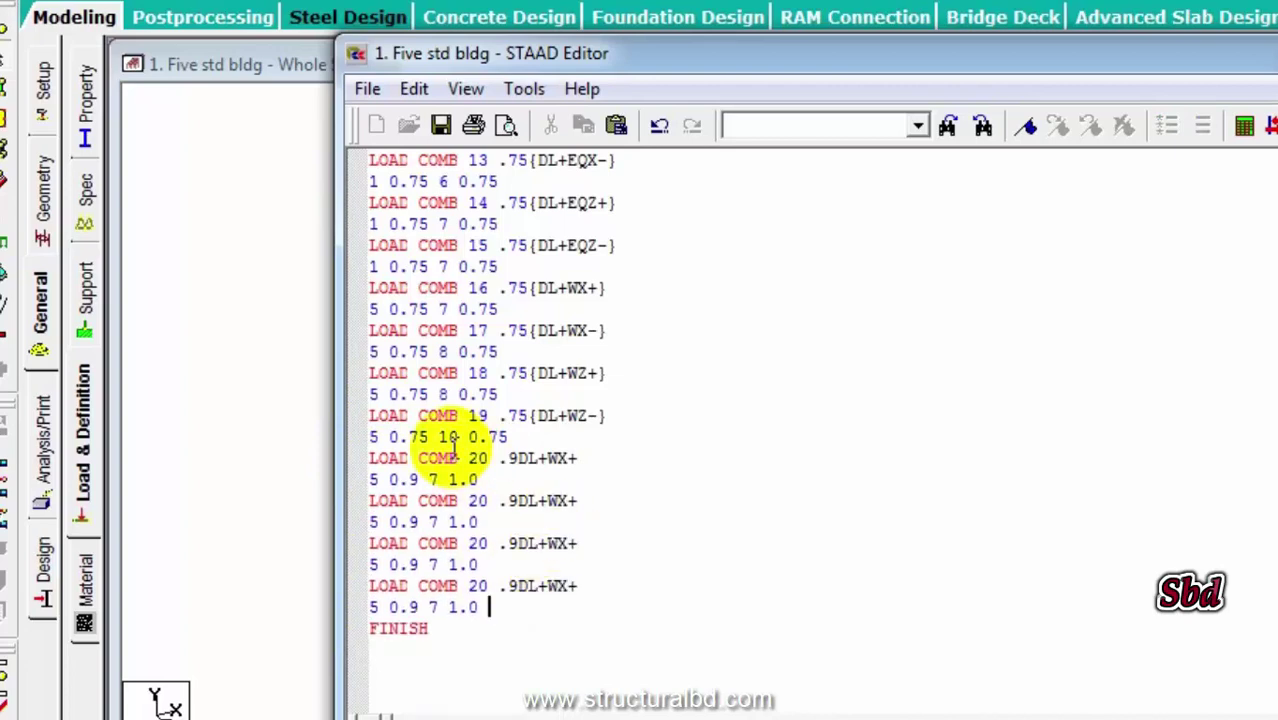
drag(488, 500, 479, 500)
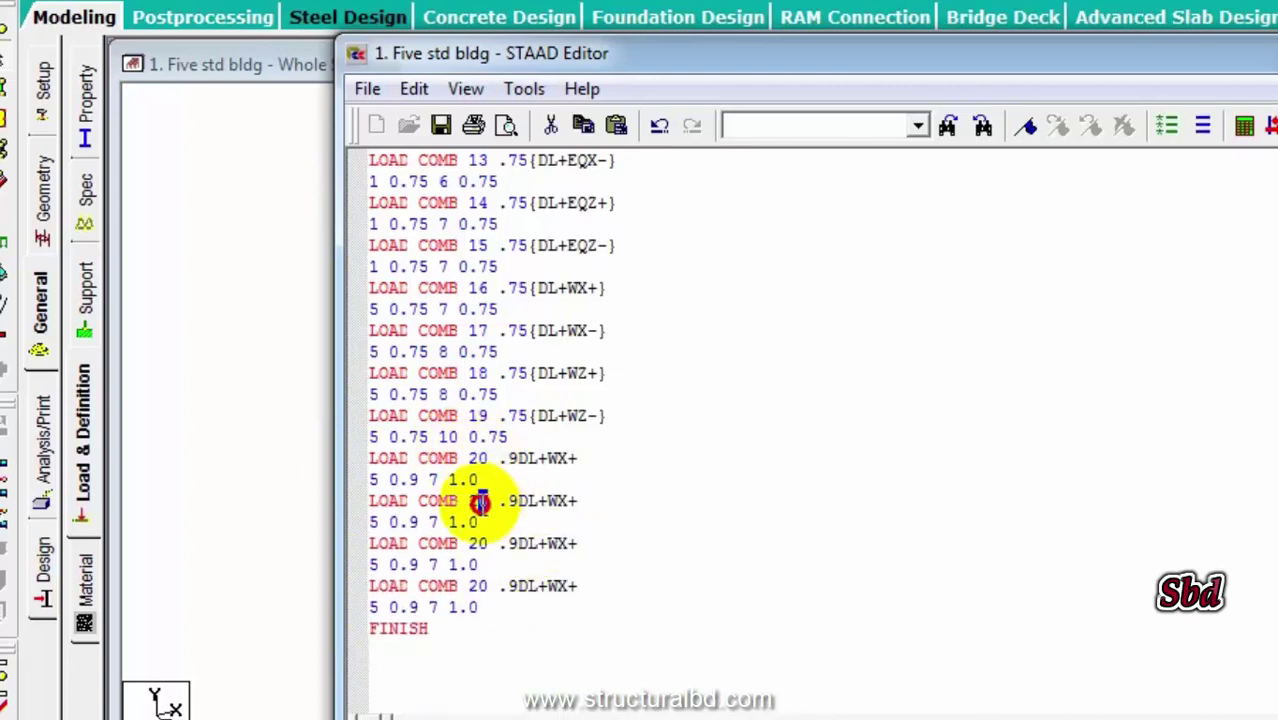
text(1)
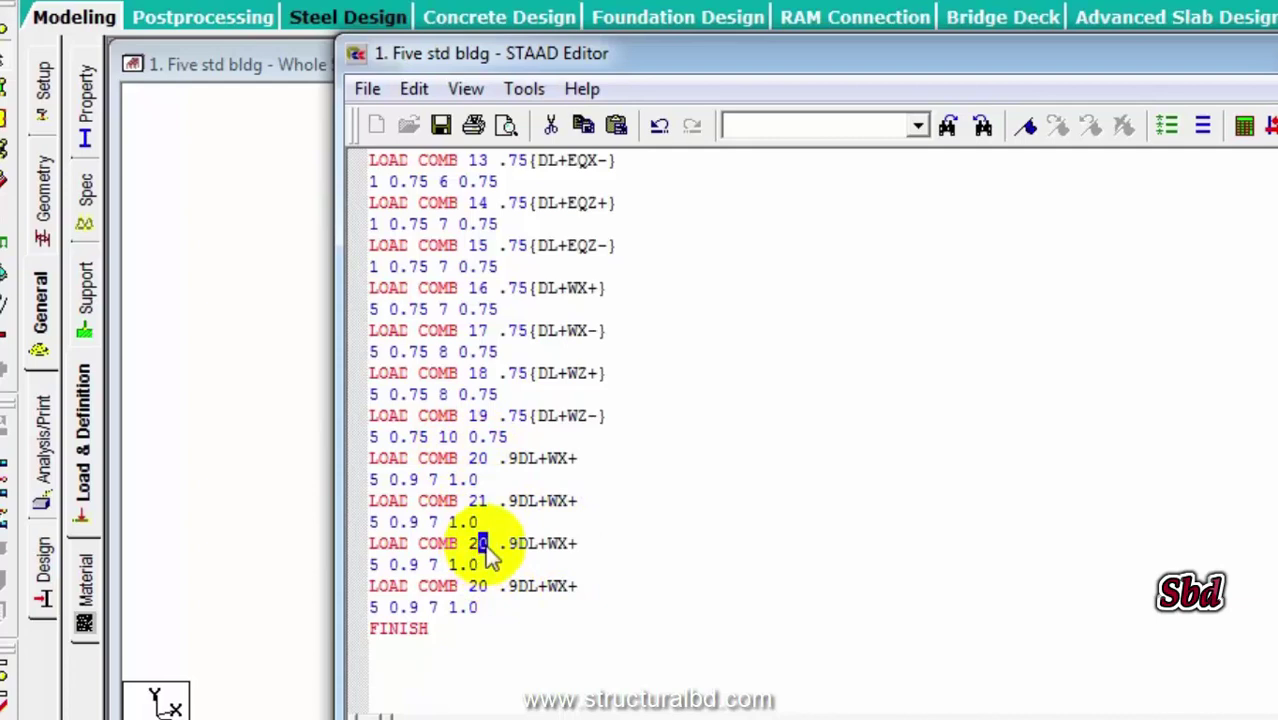
text(2)
drag(488, 586, 479, 586)
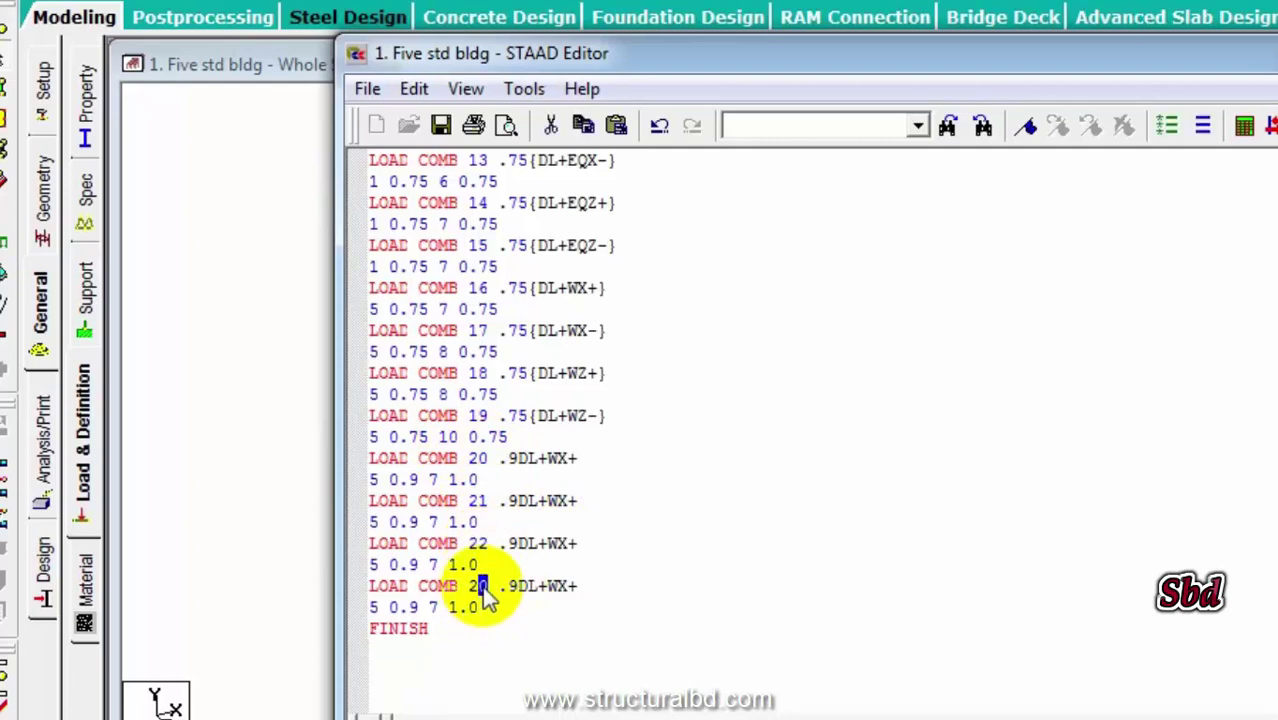
text(3)
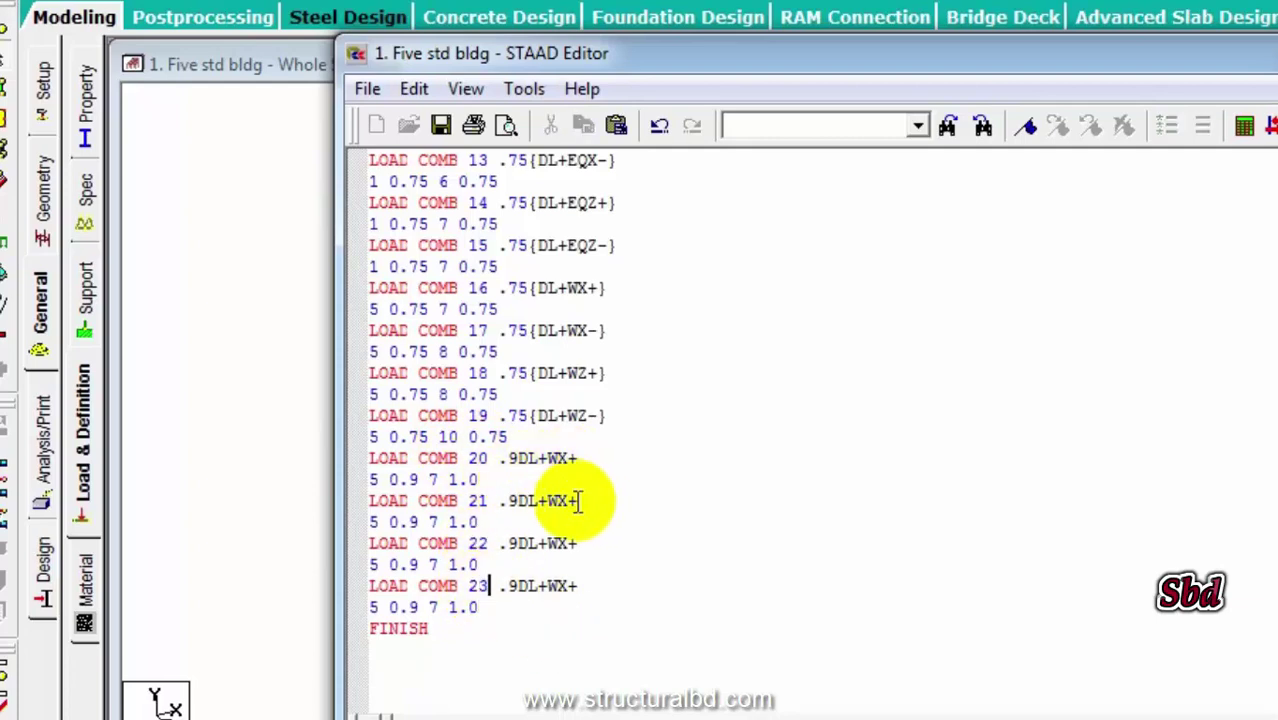
Rename the copies .9DL+WX-, .9DL+WZ+ and .9DL+WZ- with loads 8, 9, 10, and save the file
drag(580, 500, 566, 500)
text(1)
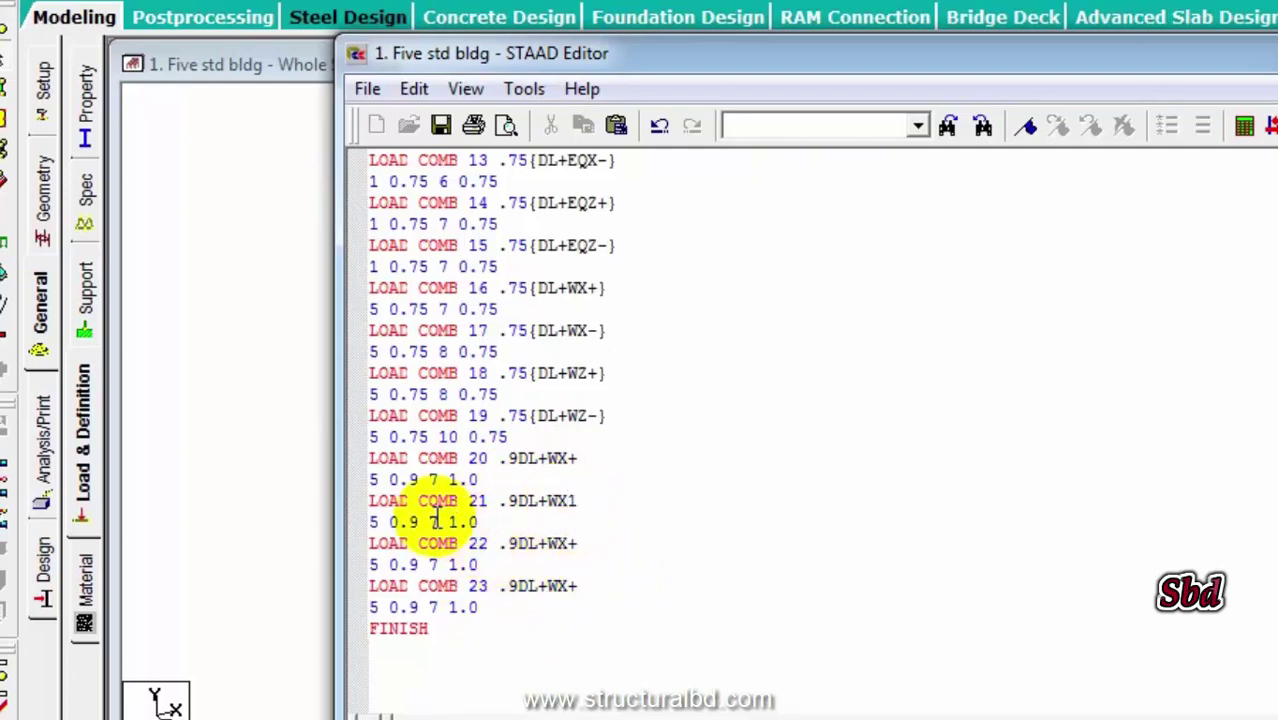
text(8)
drag(438, 564, 428, 564)
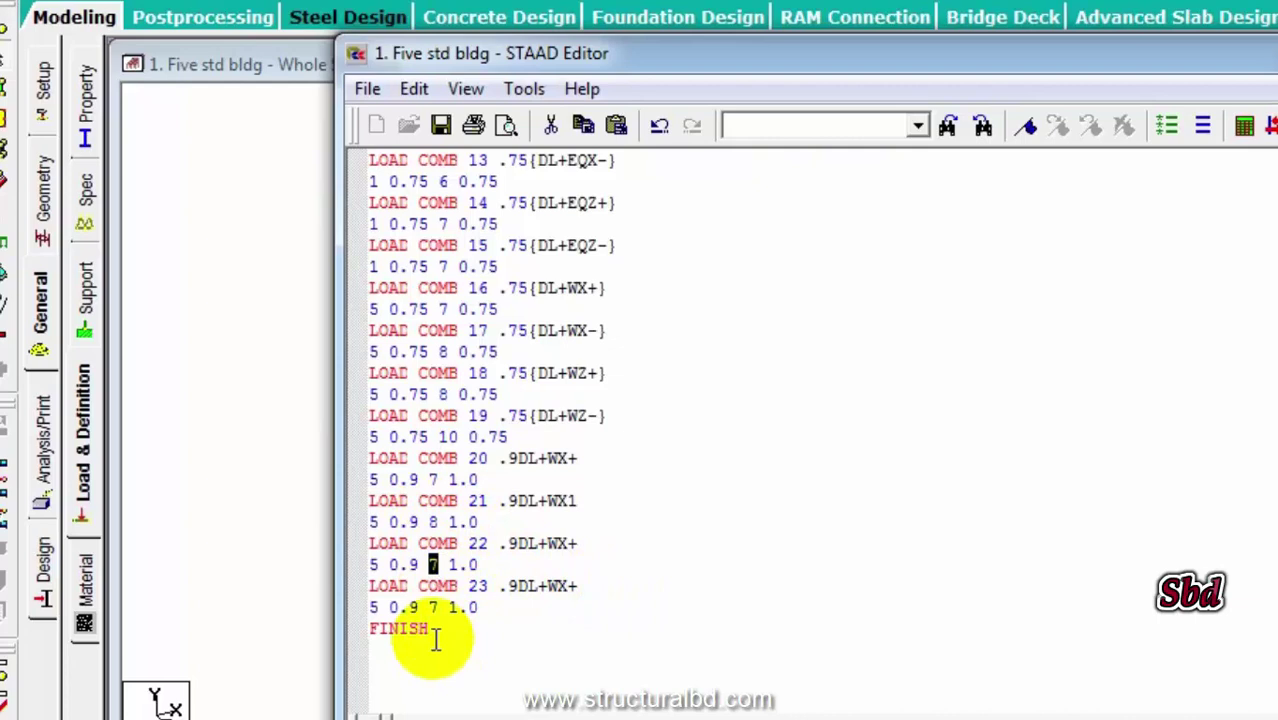
text(9 10)
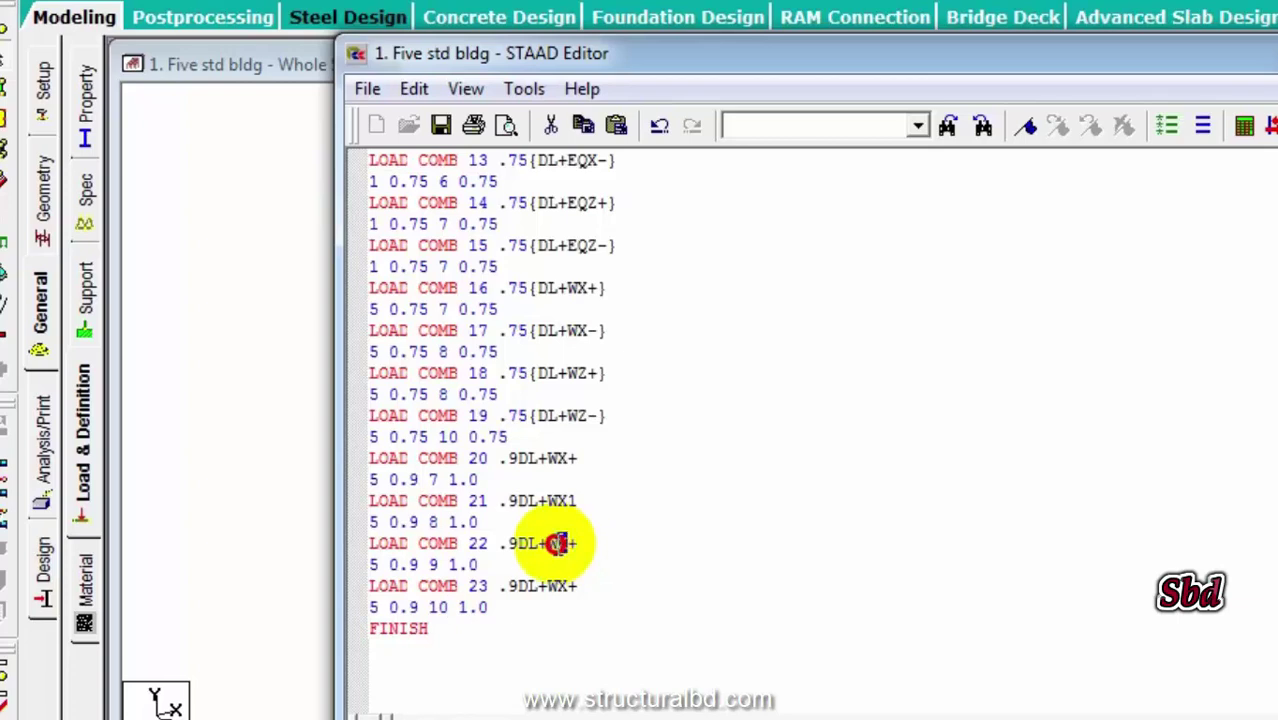
click(563, 543)
text(Z)
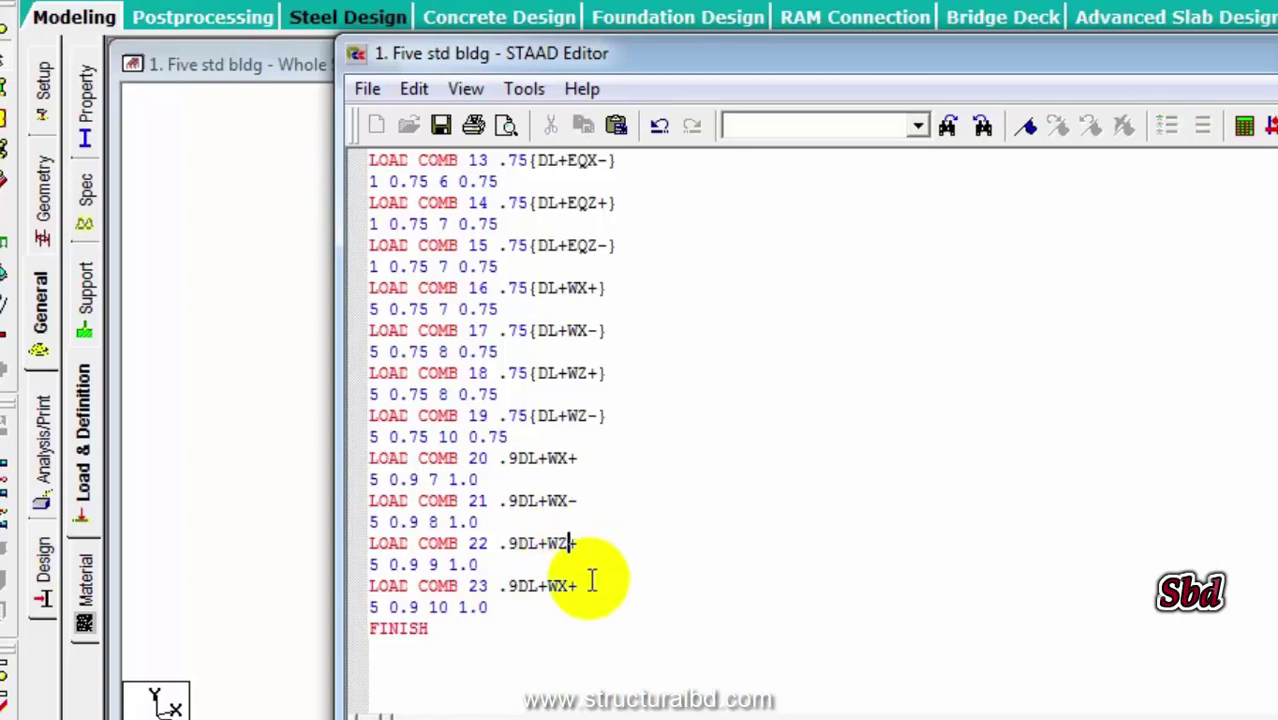
drag(577, 586, 563, 588)
text(Z)
key(BackSpace)
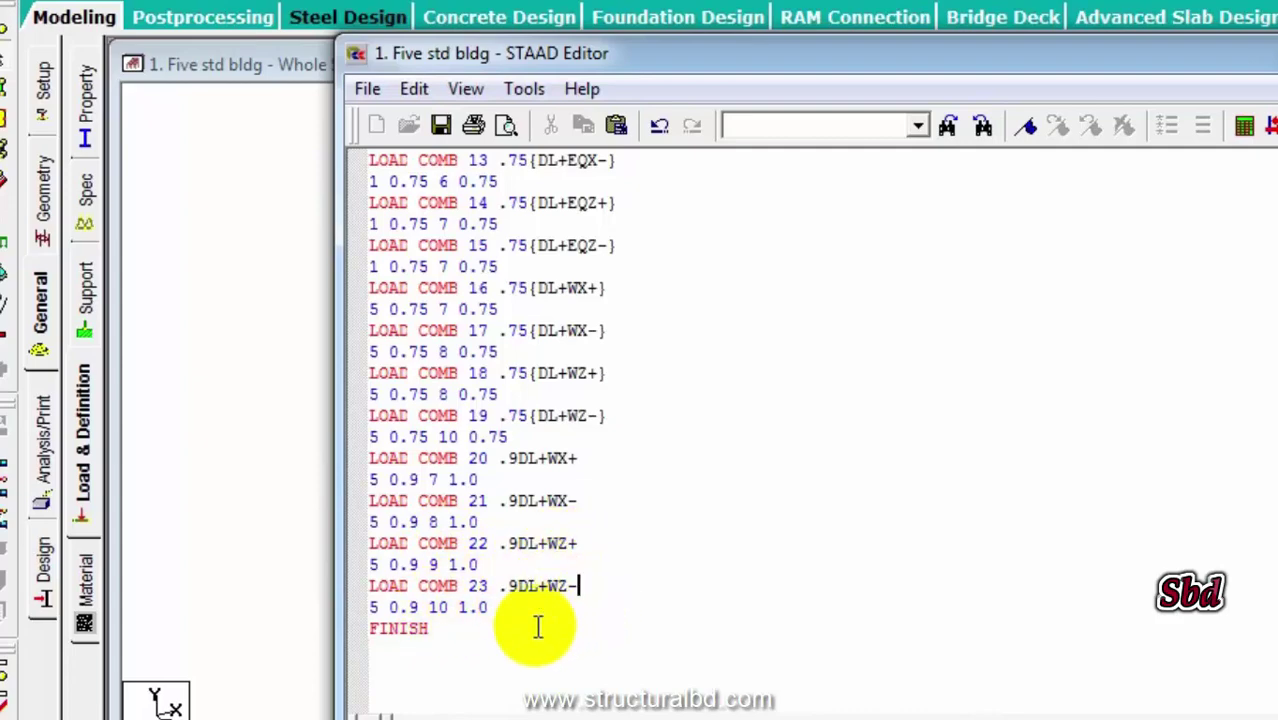
click(441, 124)
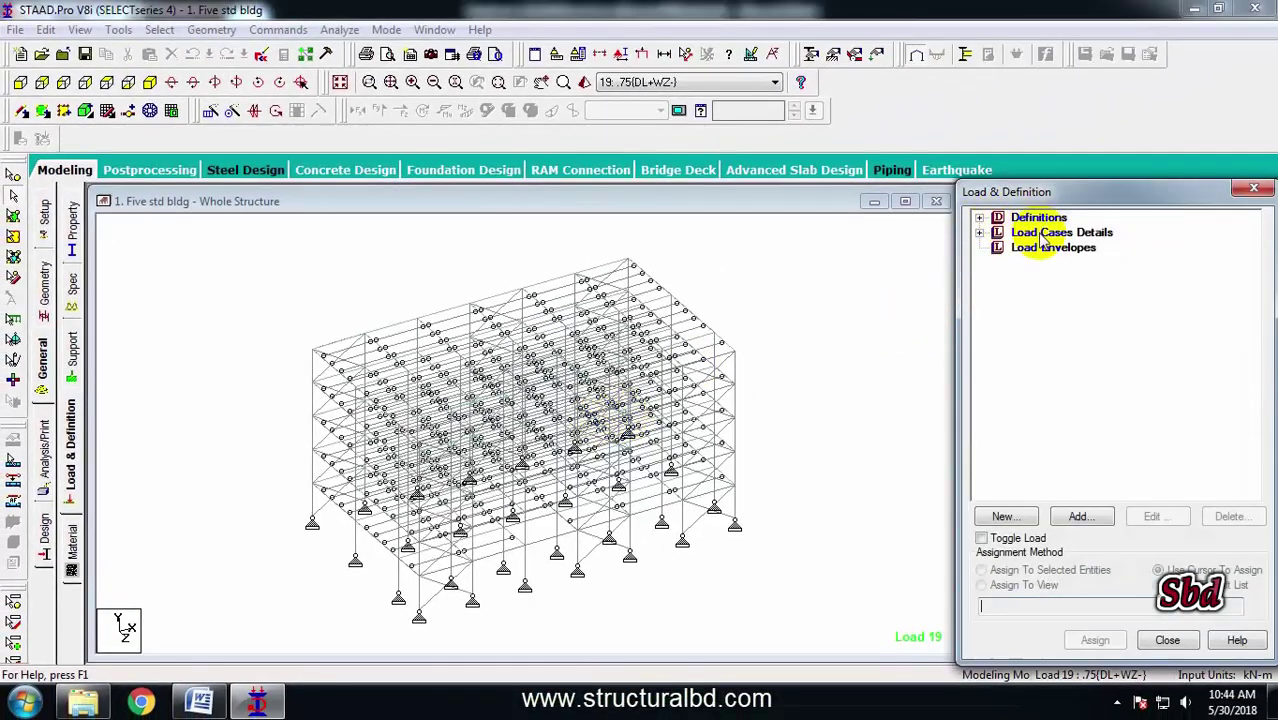
Start a new load combination 24, named .9DL+EQX-
click(1045, 235)
click(1080, 518)
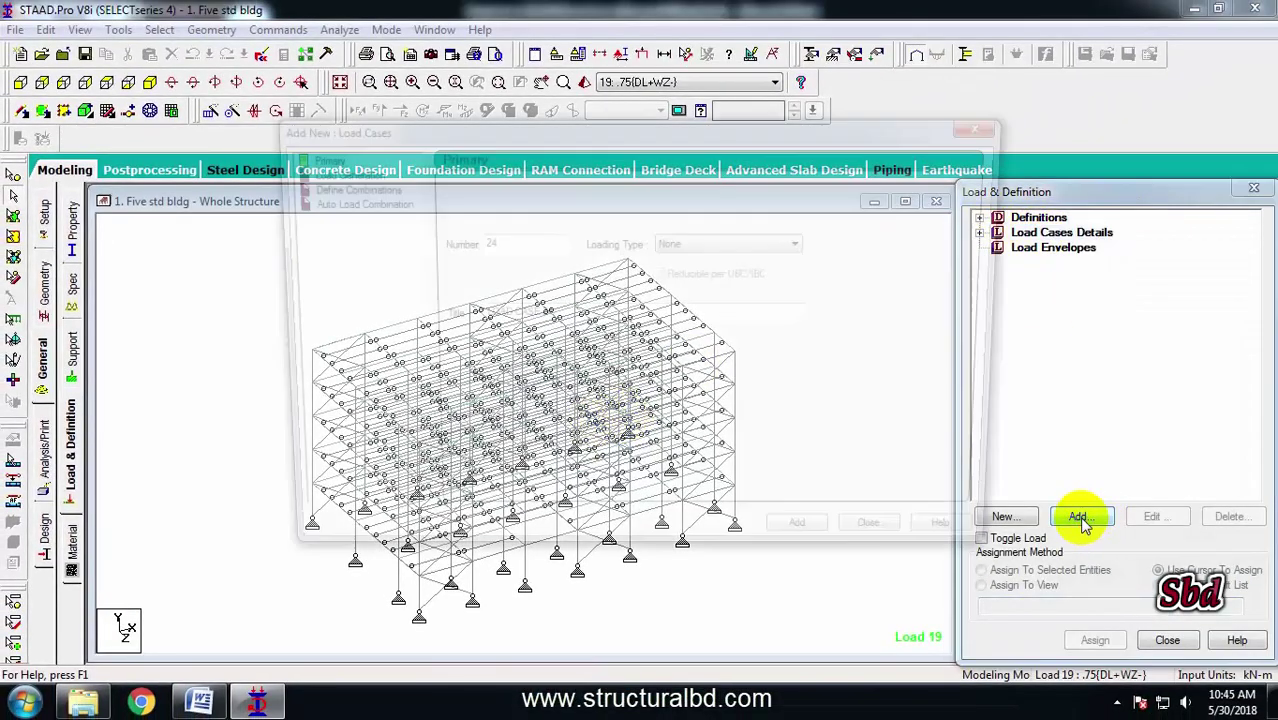
click(340, 186)
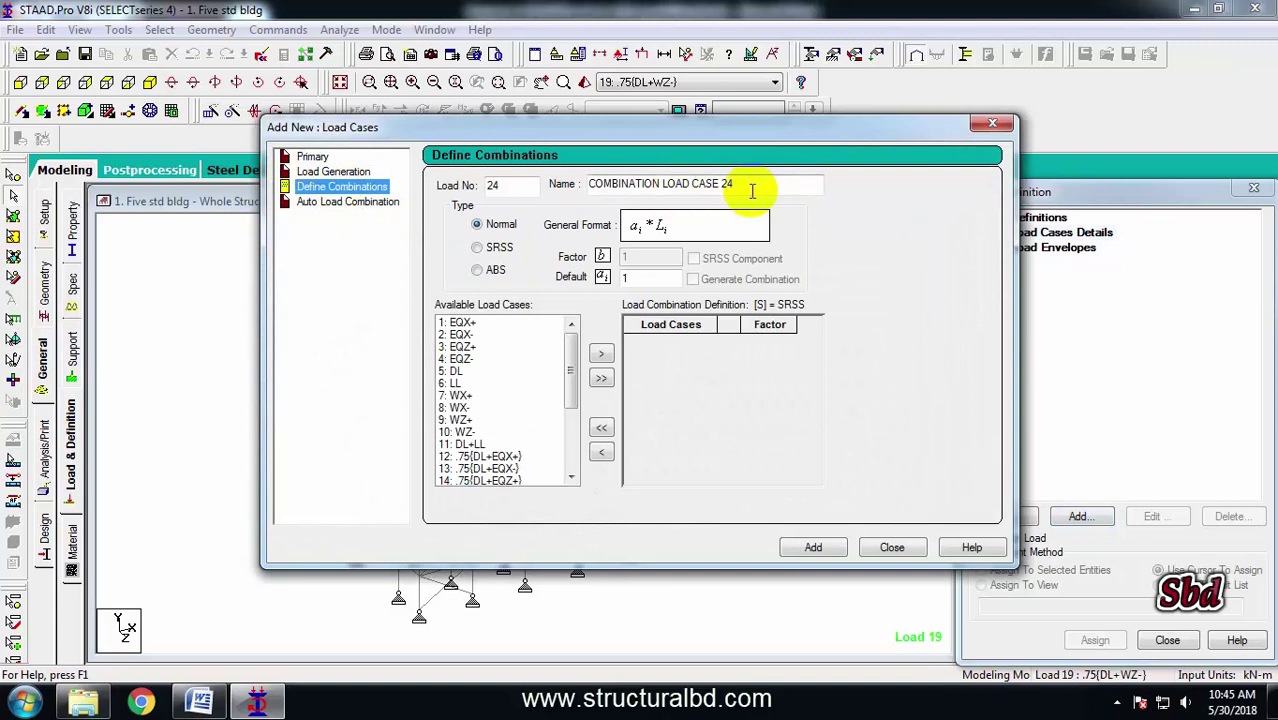
drag(722, 188, 460, 192)
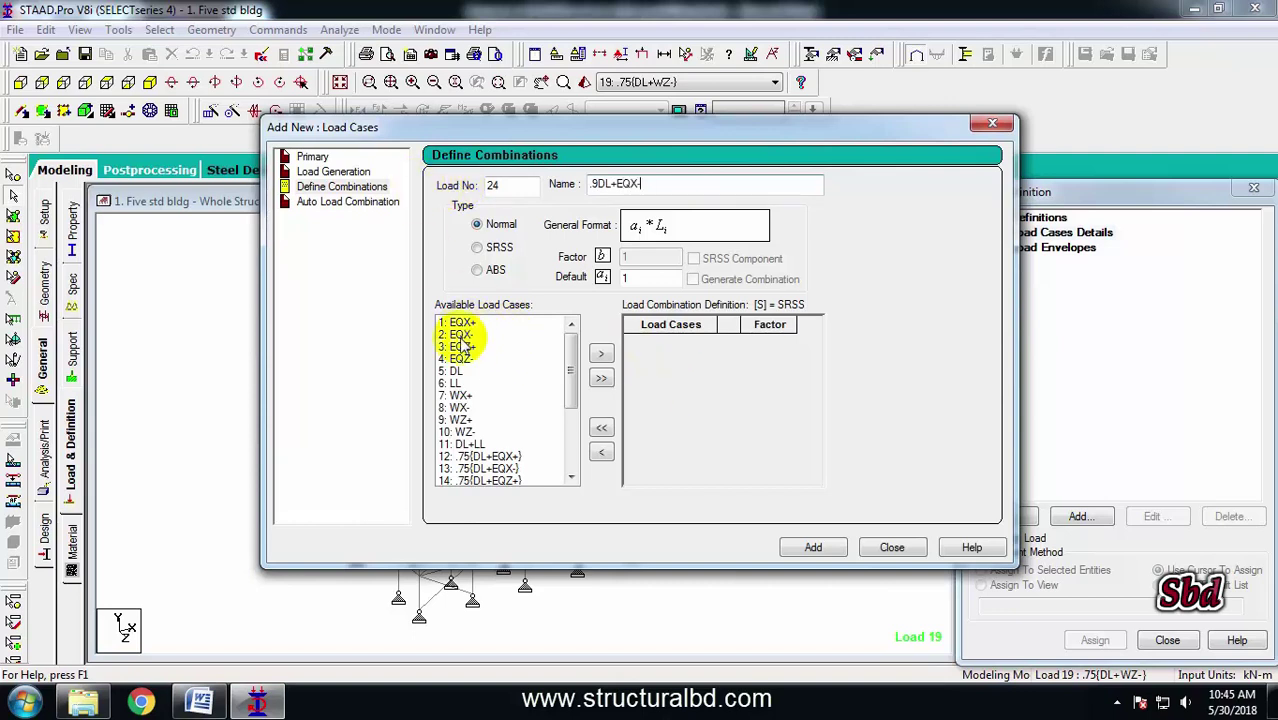
Add DL (load 5) at factor 0.9 and load 1 at factor 1.0, then save combination 24
click(450, 371)
double_click(648, 278)
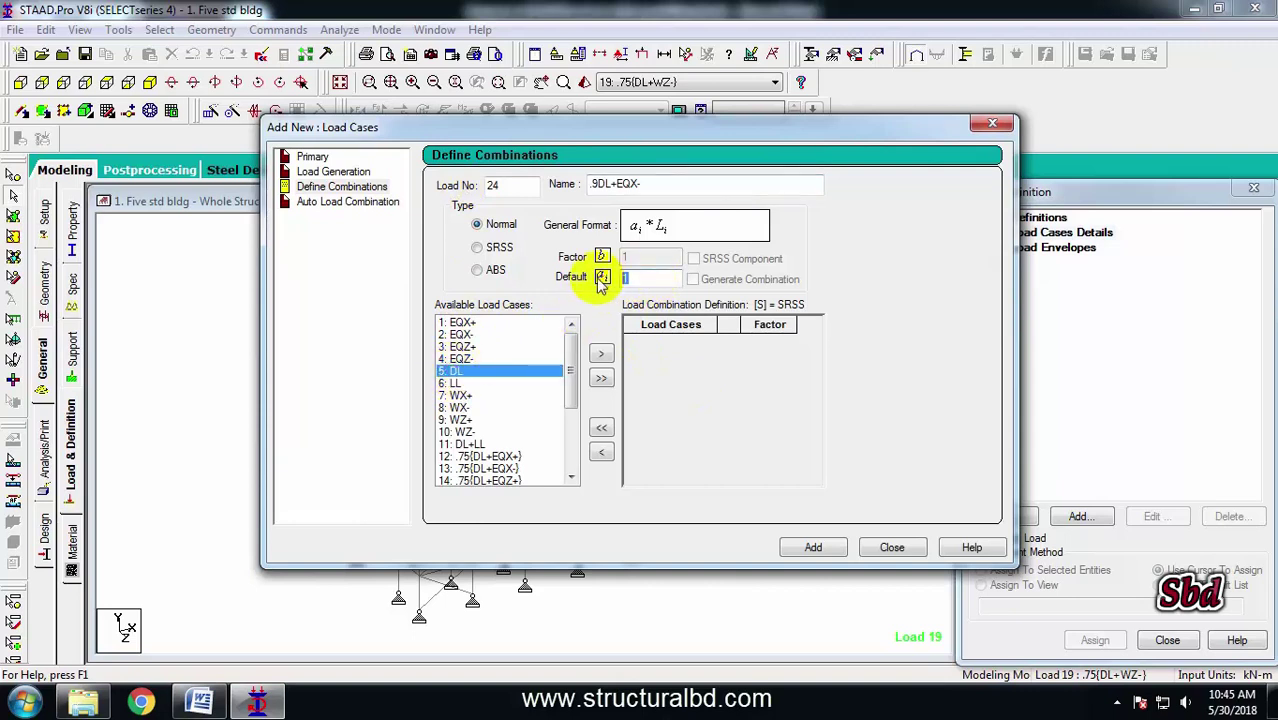
text(.9)
click(601, 354)
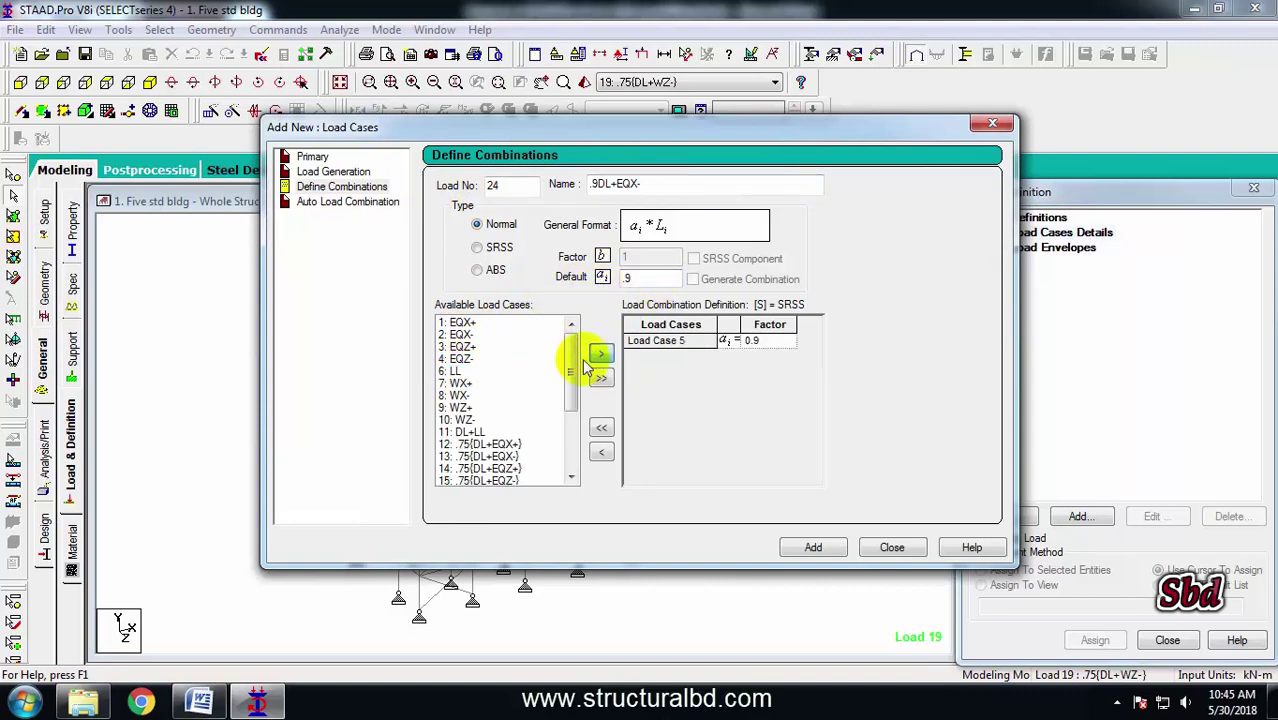
double_click(648, 278)
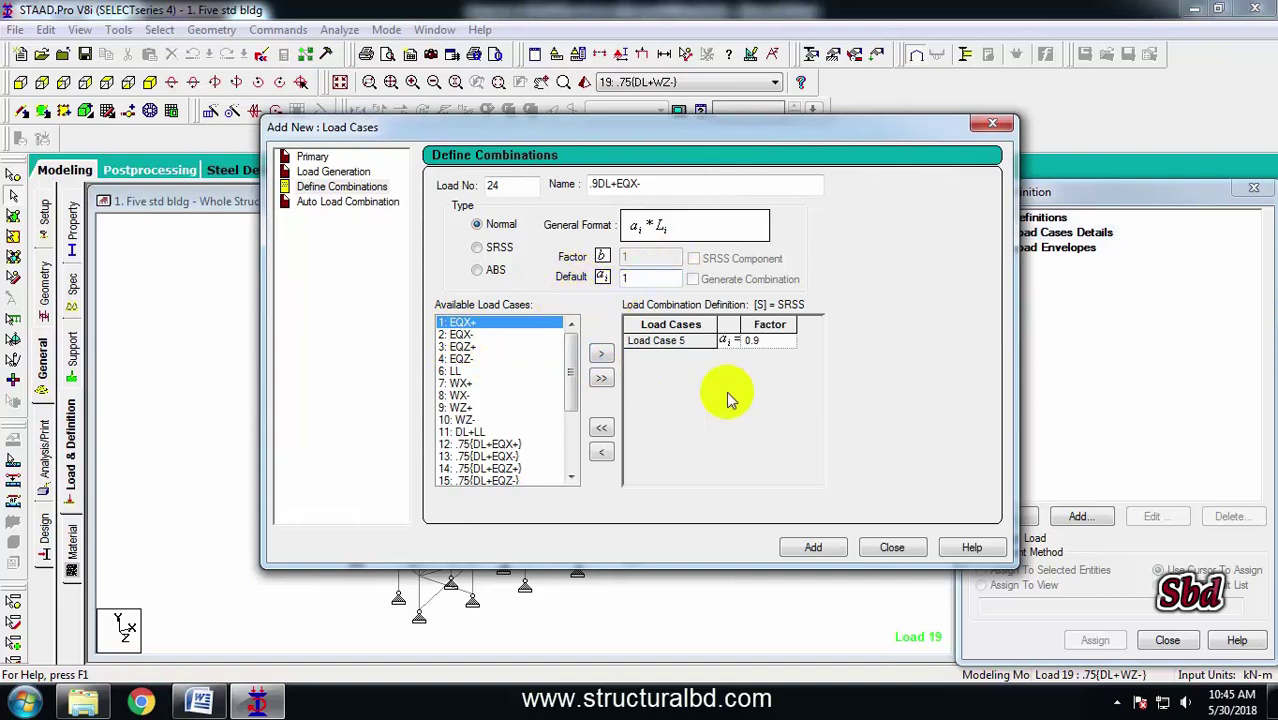
click(601, 356)
click(820, 549)
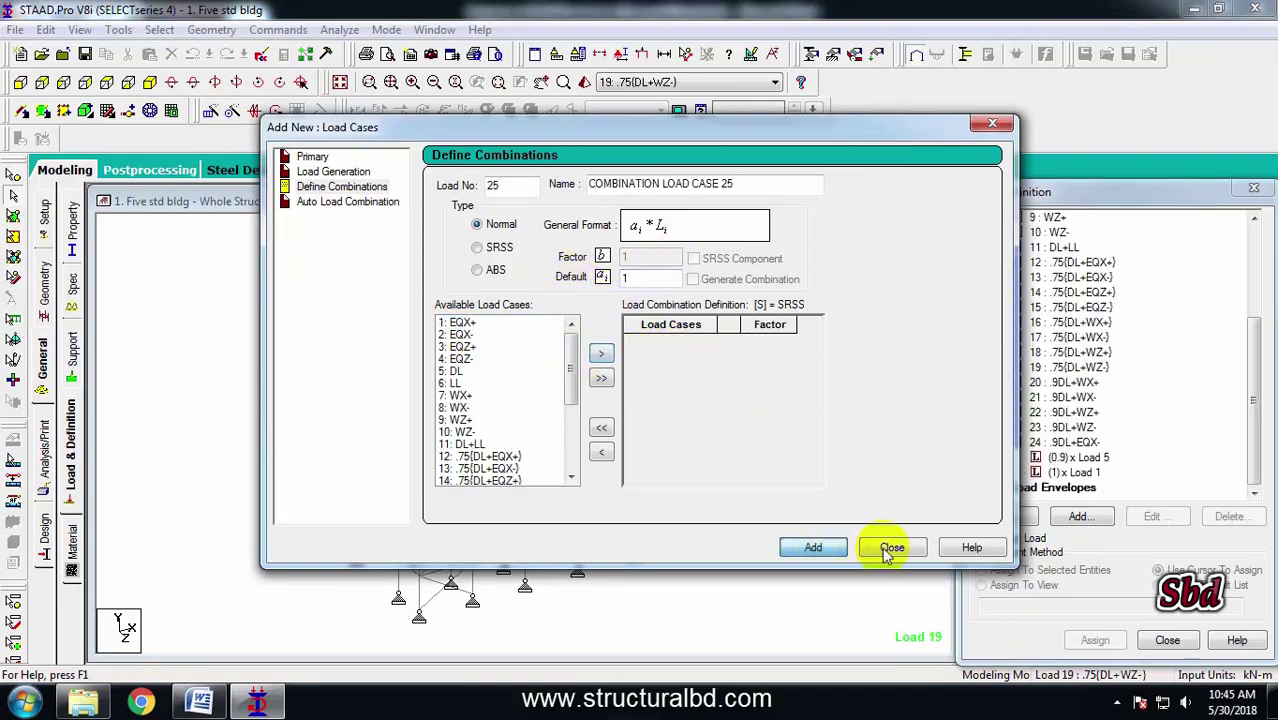
click(892, 547)
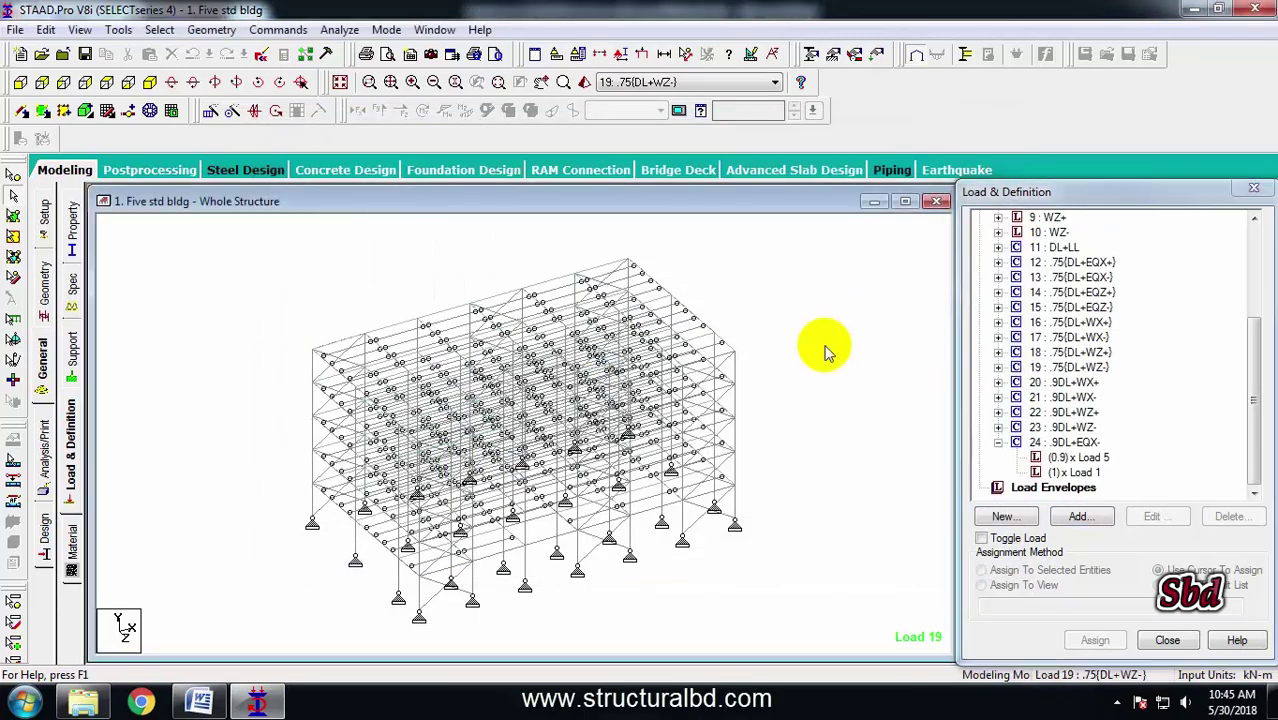
click(263, 58)
Save the model and duplicate the LOAD COMB 24 lines three times in the command file
click(527, 372)
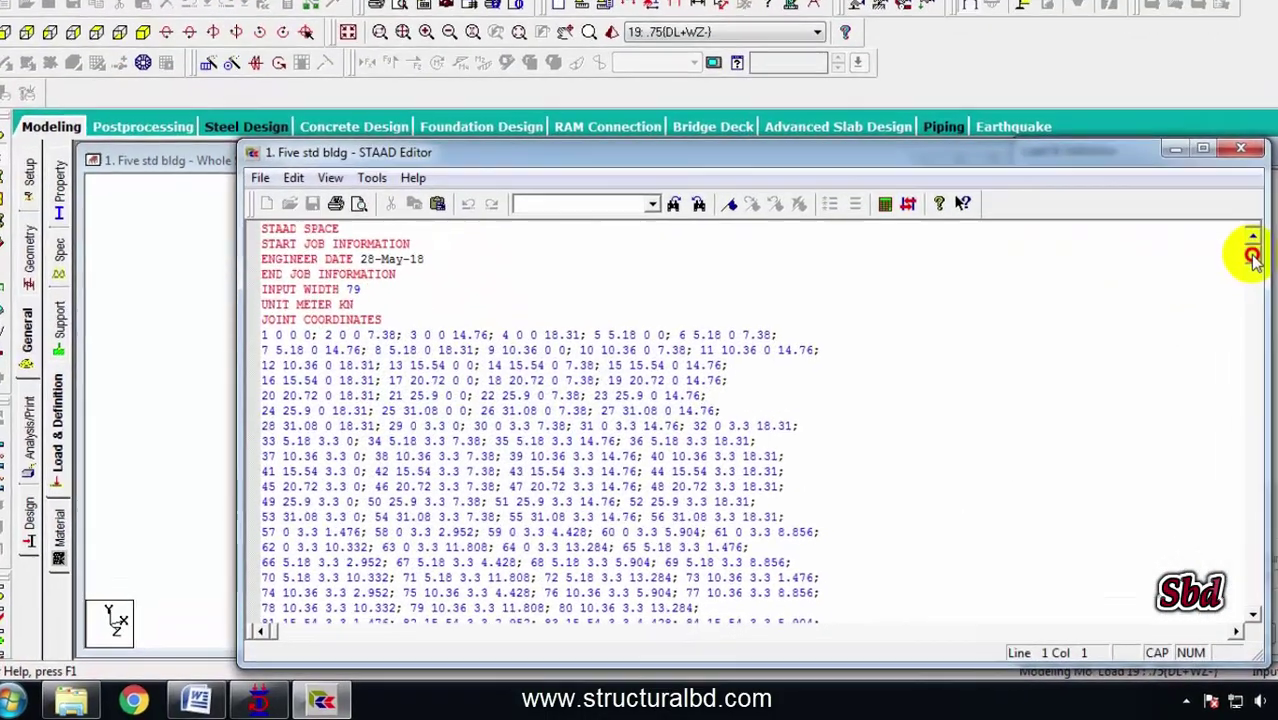
drag(1245, 270, 1245, 620)
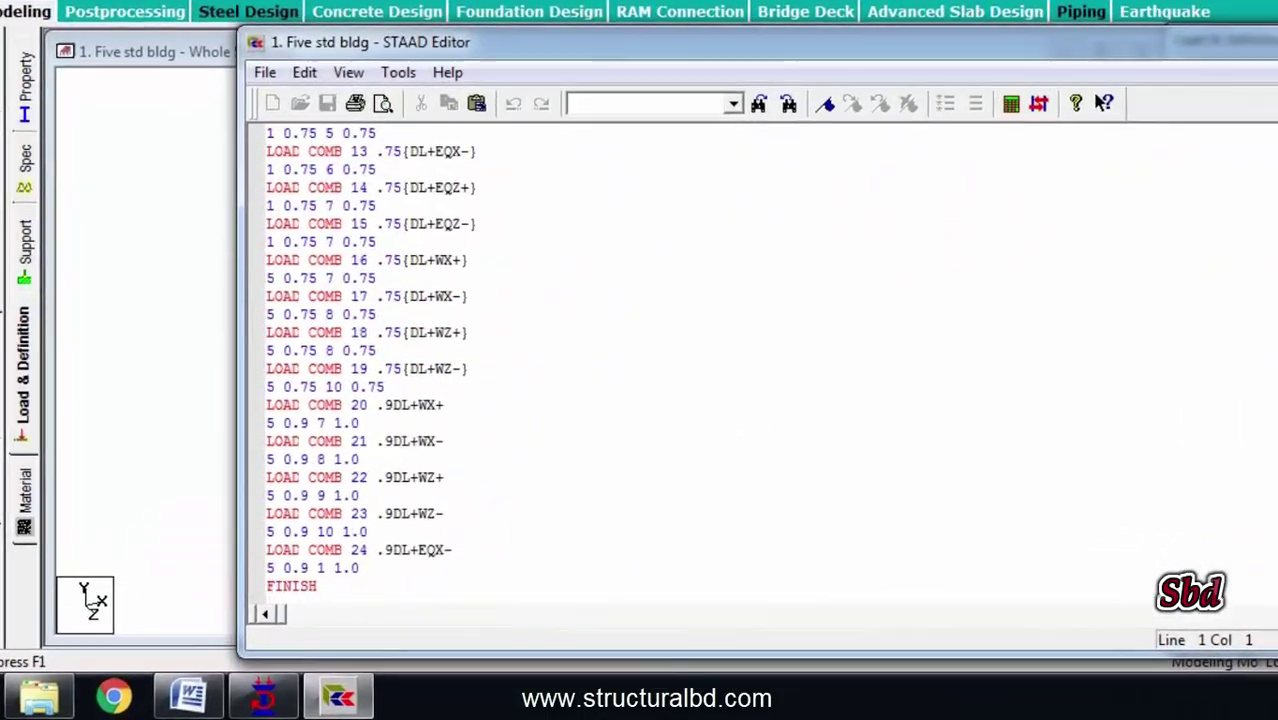
drag(386, 565, 263, 556)
key(ctrl+c)
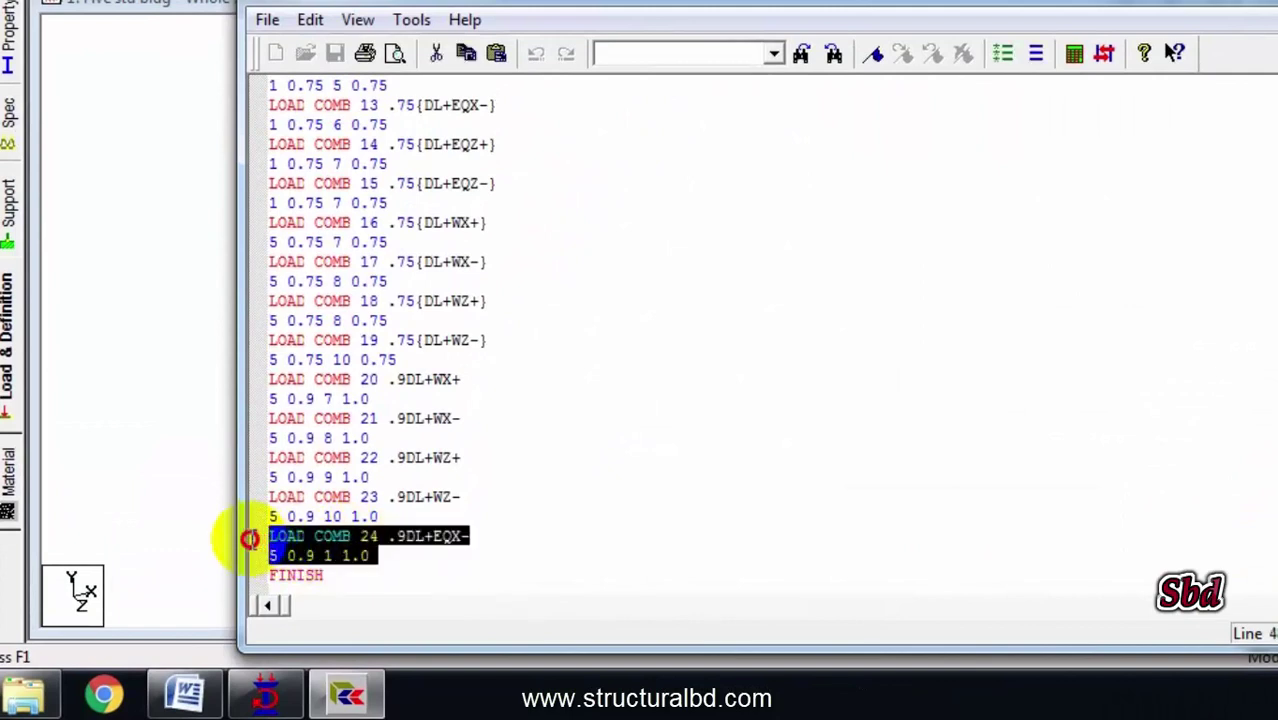
click(374, 560)
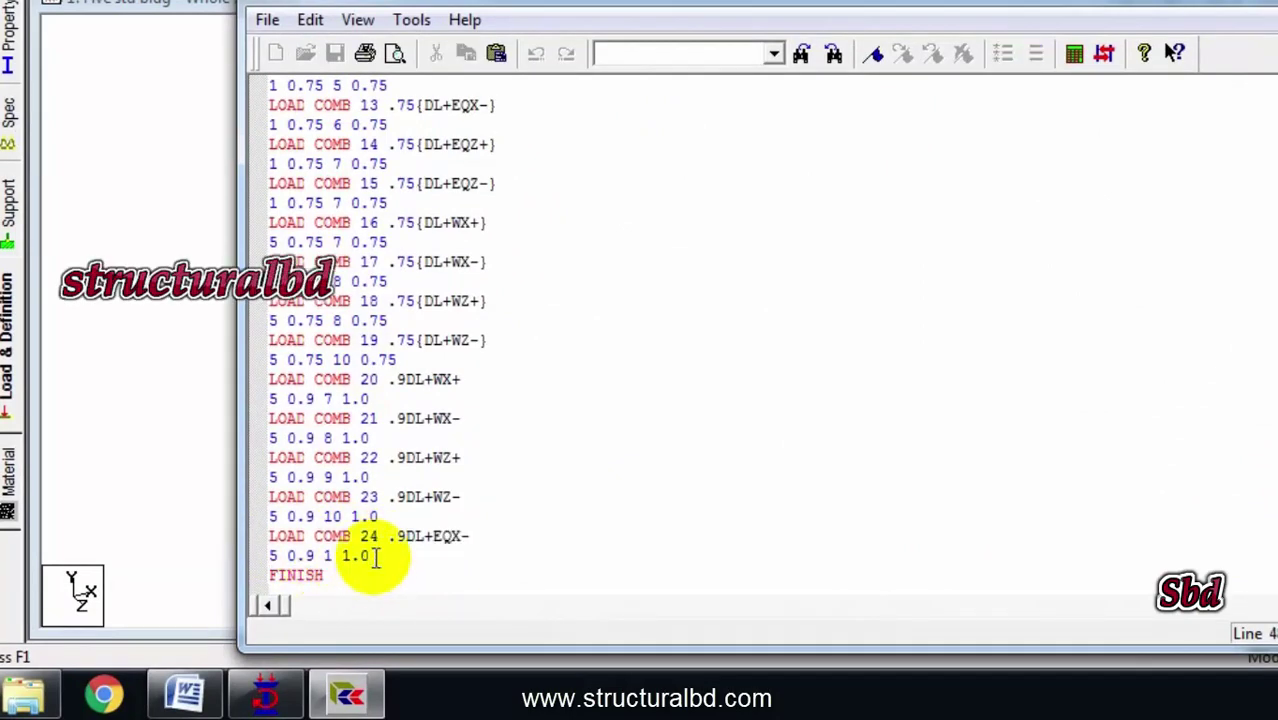
key(Return)
key(ctrl+v)
key(Return)
key(ctrl+v)
key(Return)
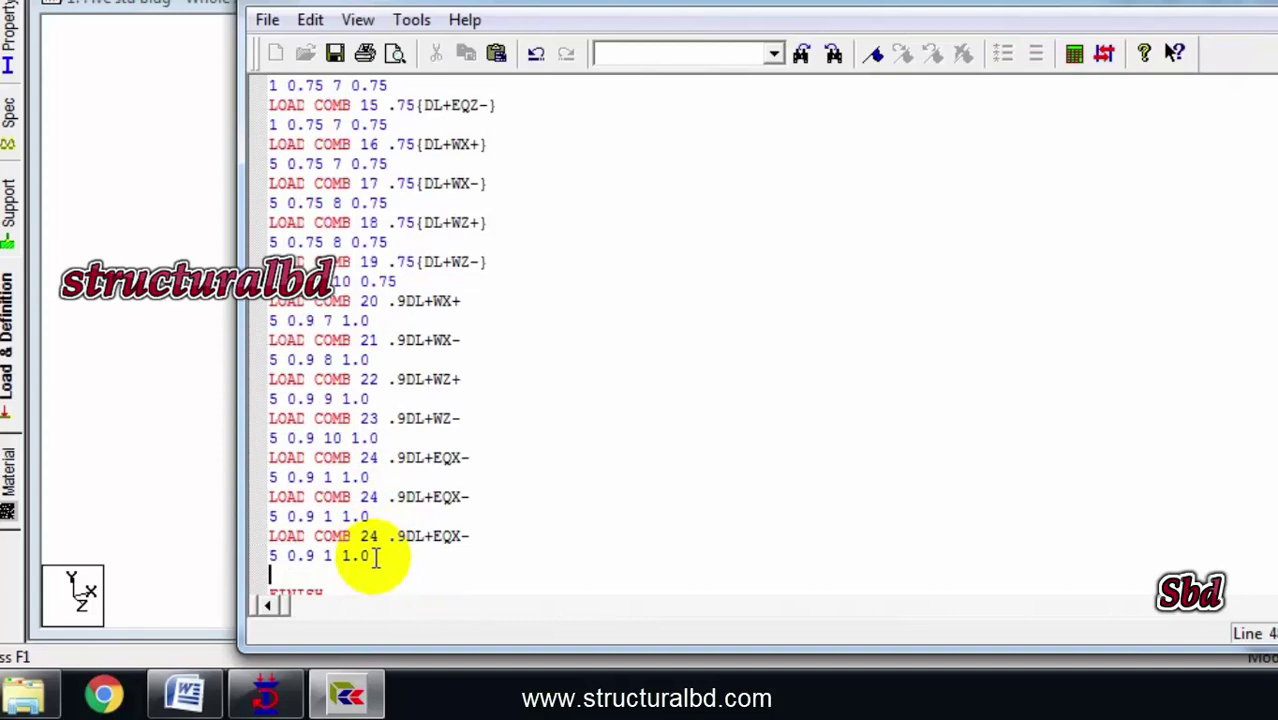
key(ctrl+v)
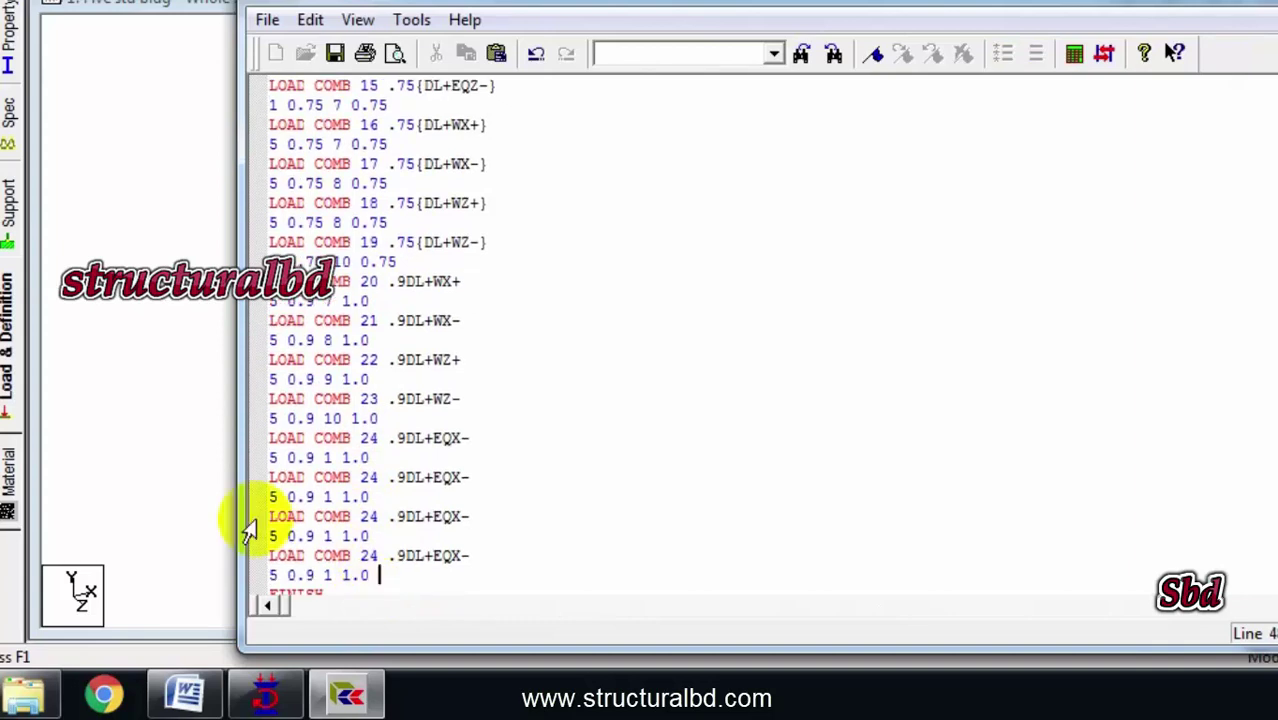
Renumber the copies as combinations 25–27 and update their earthquake load numbers
click(380, 477)
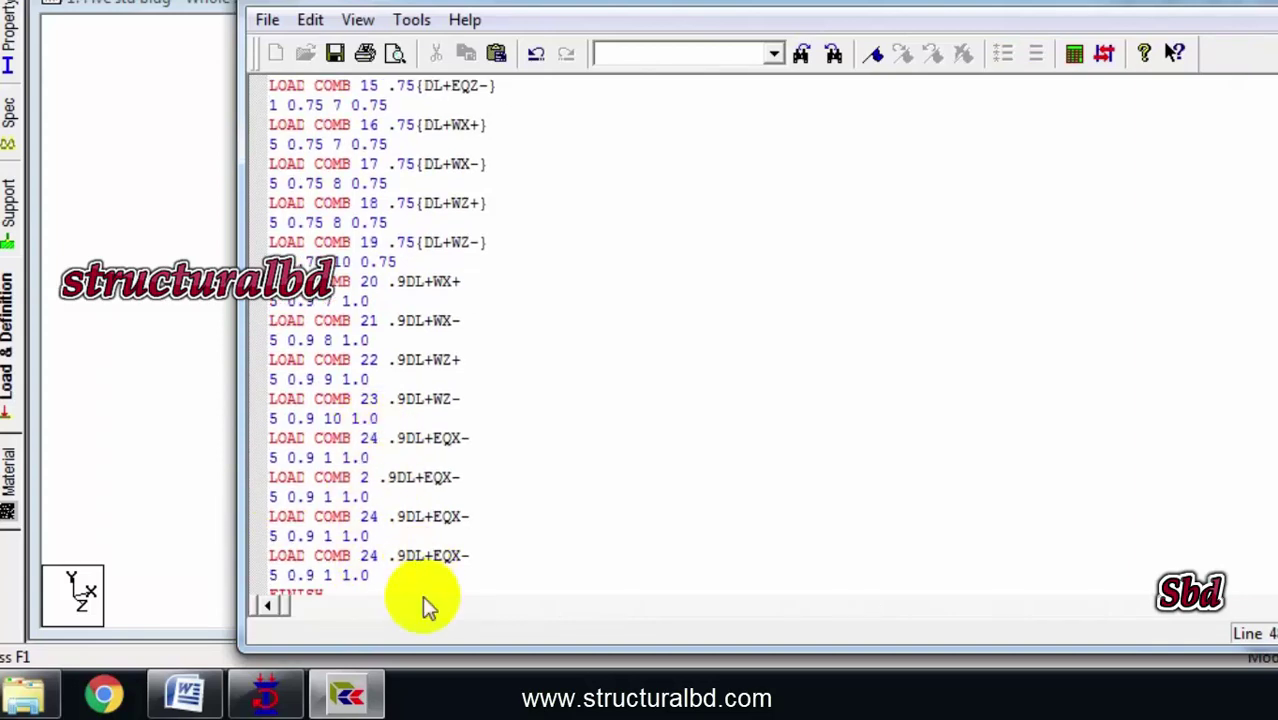
text(5)
text(6)
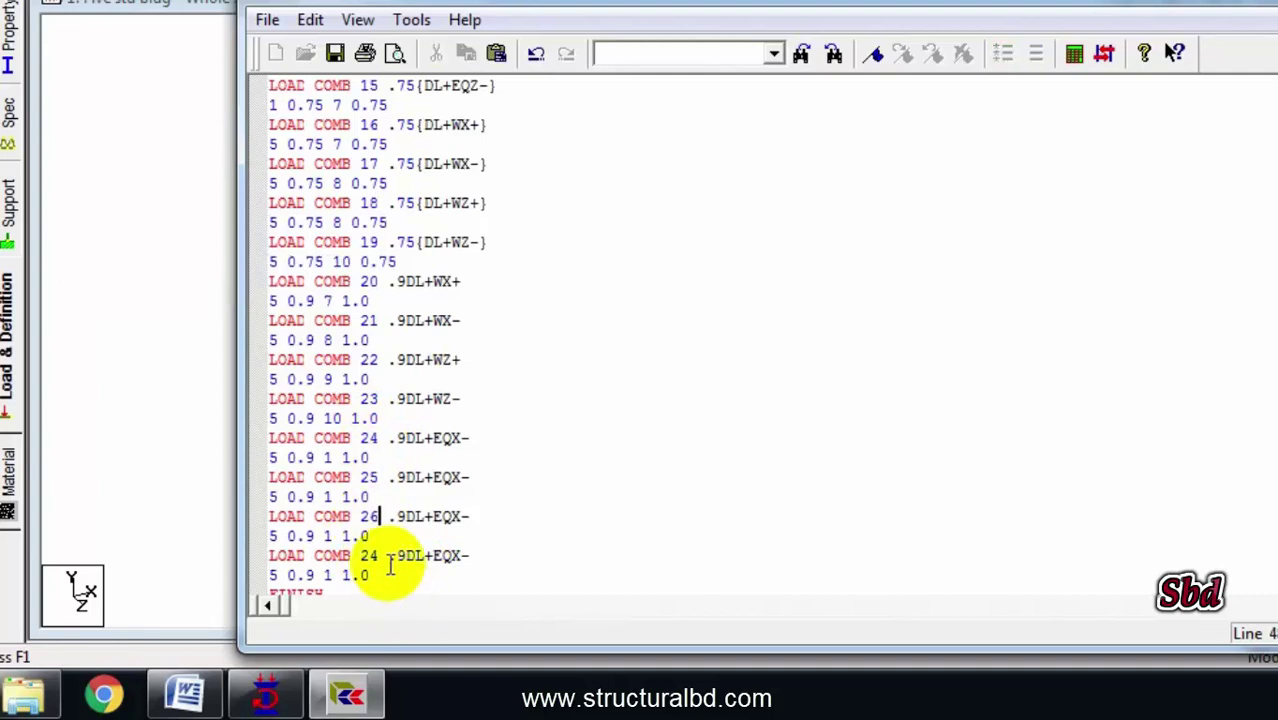
text(7)
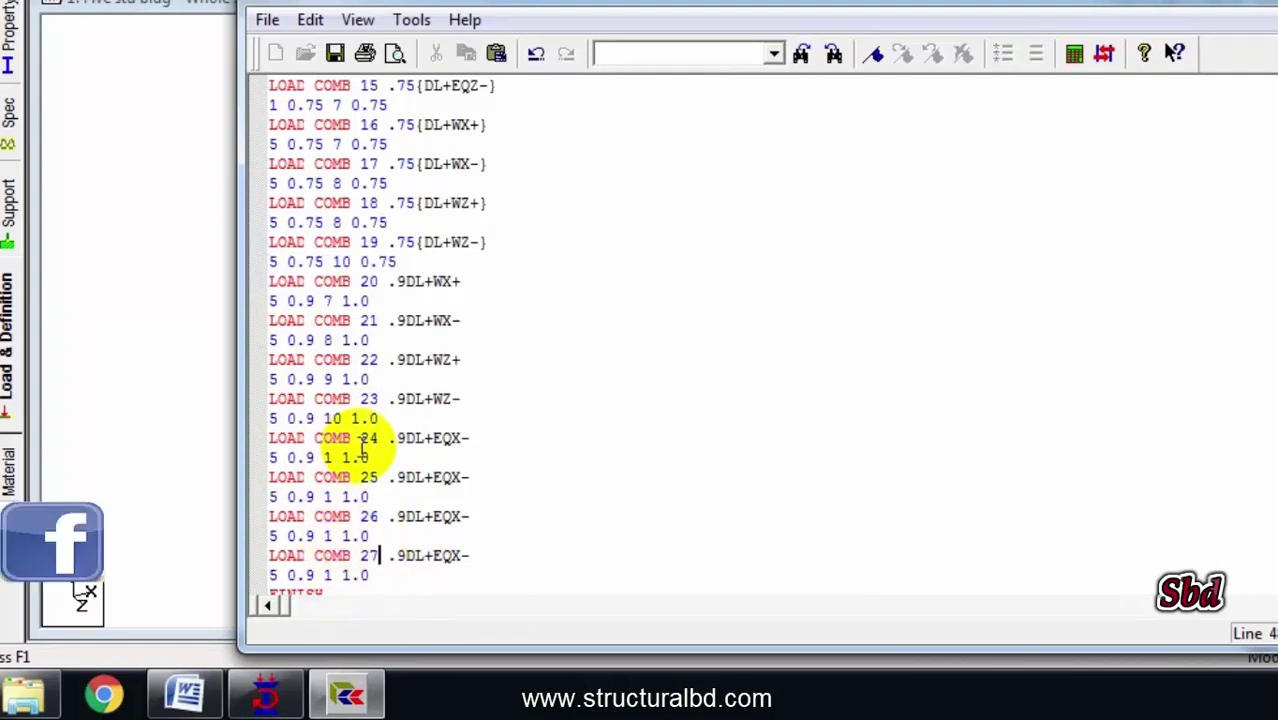
double_click(329, 495)
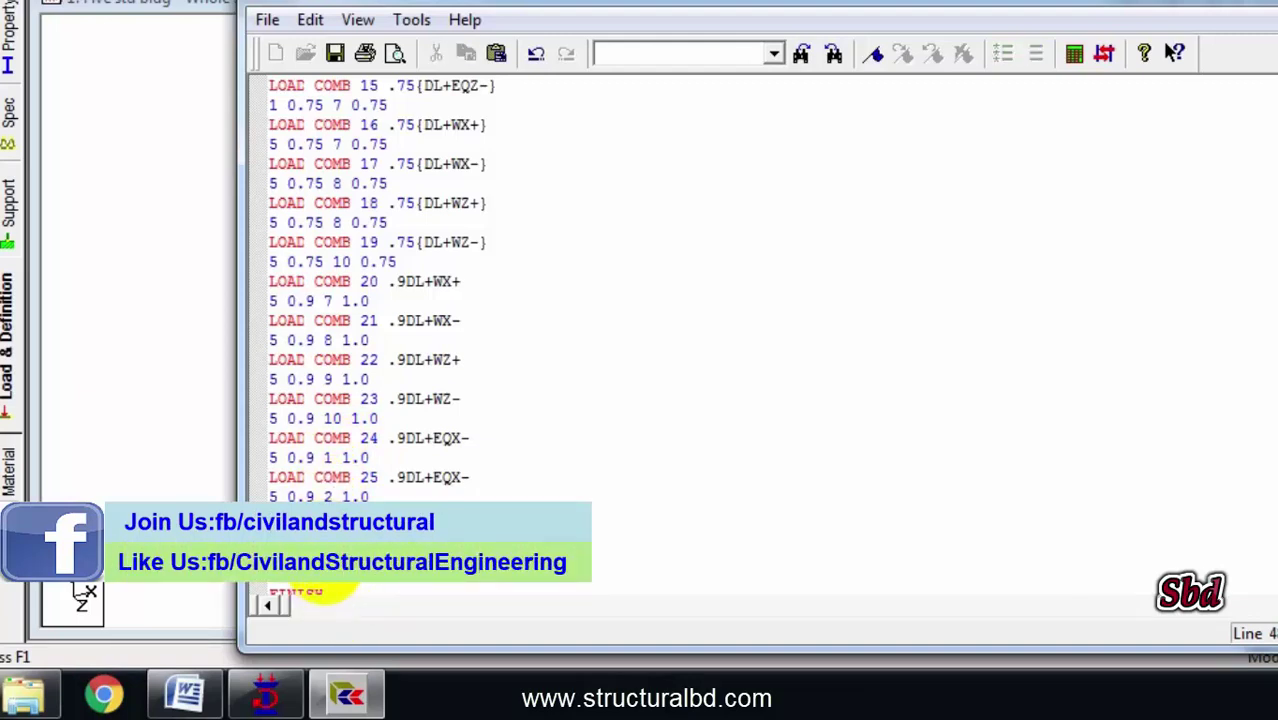
text(4)
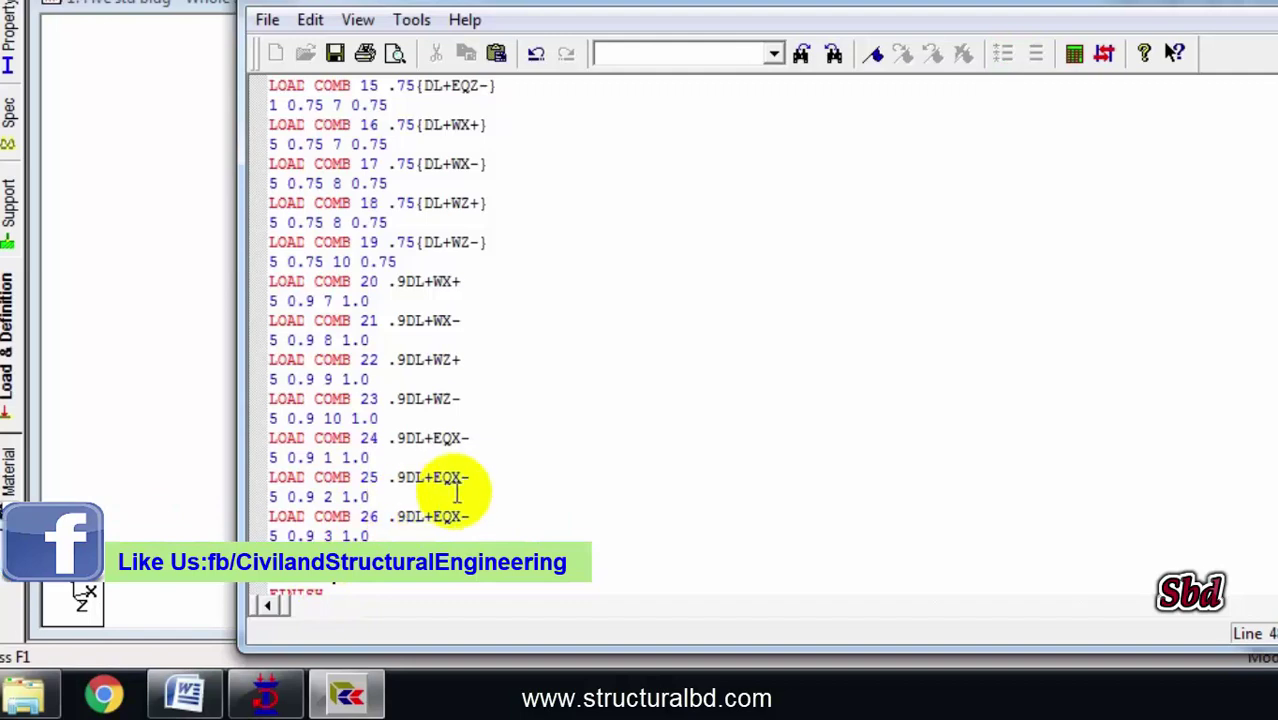
Retitle combinations 24–27 as .9DL+EQX+, .9DL+EQX-, .9DL+EQZ+ and .9DL+EQZ-
click(469, 437)
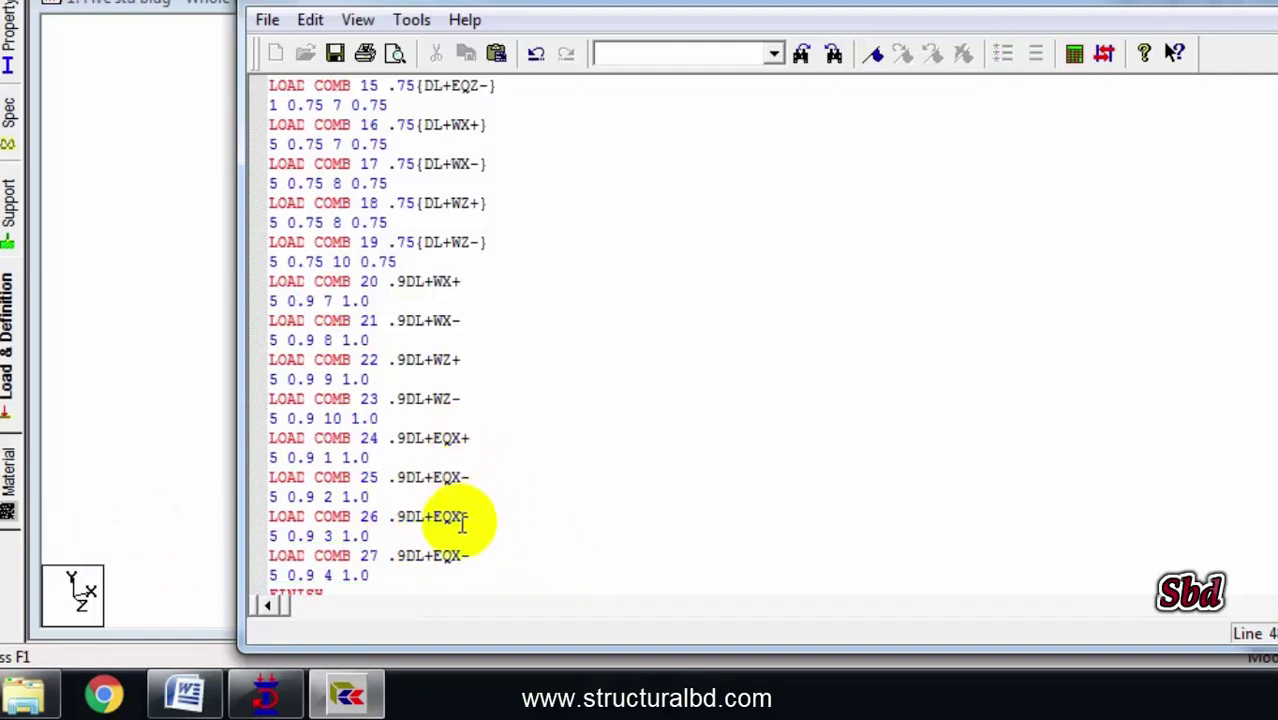
double_click(465, 516)
text(Z)
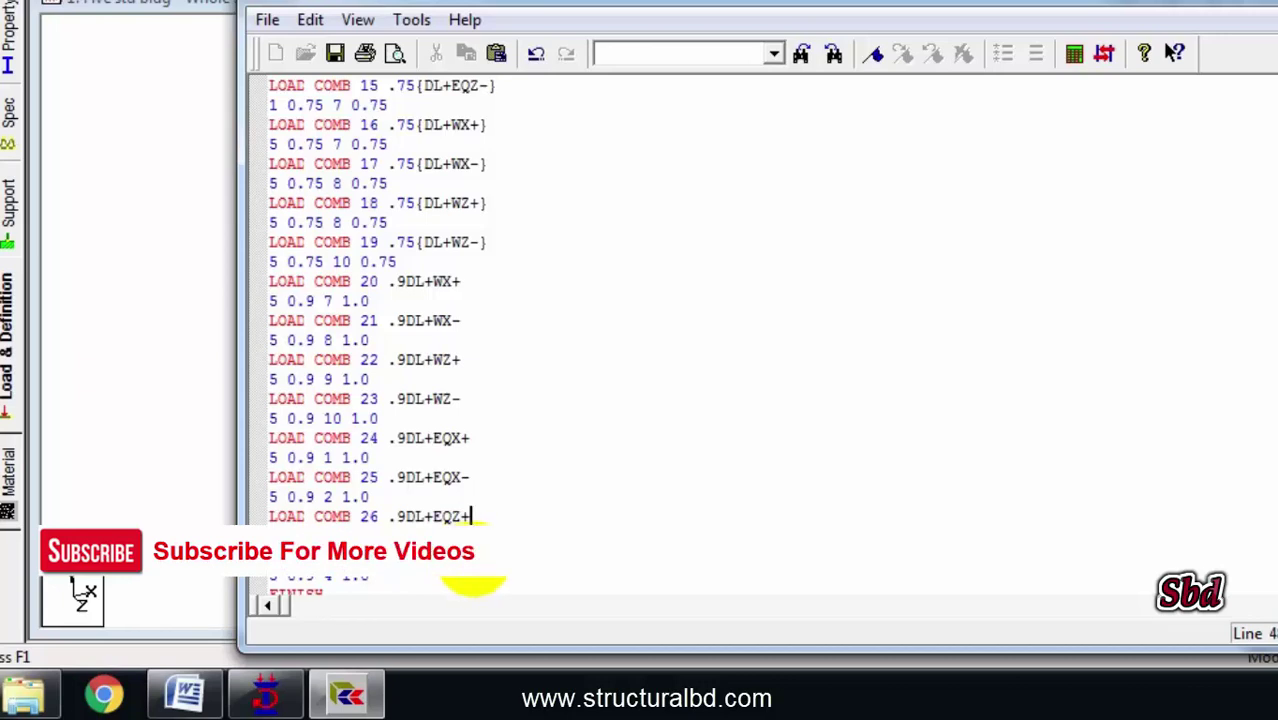
key(Down)
key(Left)
key(BackSpace)
text(Z)
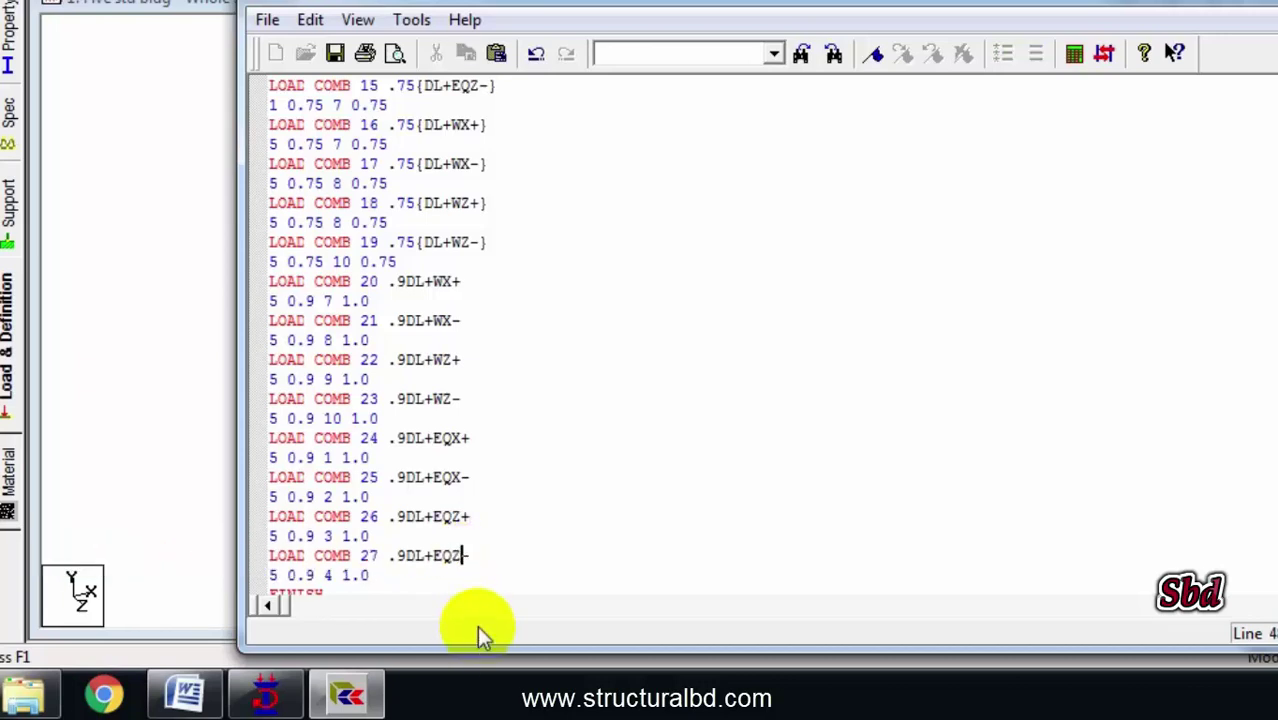
scroll(342, 456, down, 3)
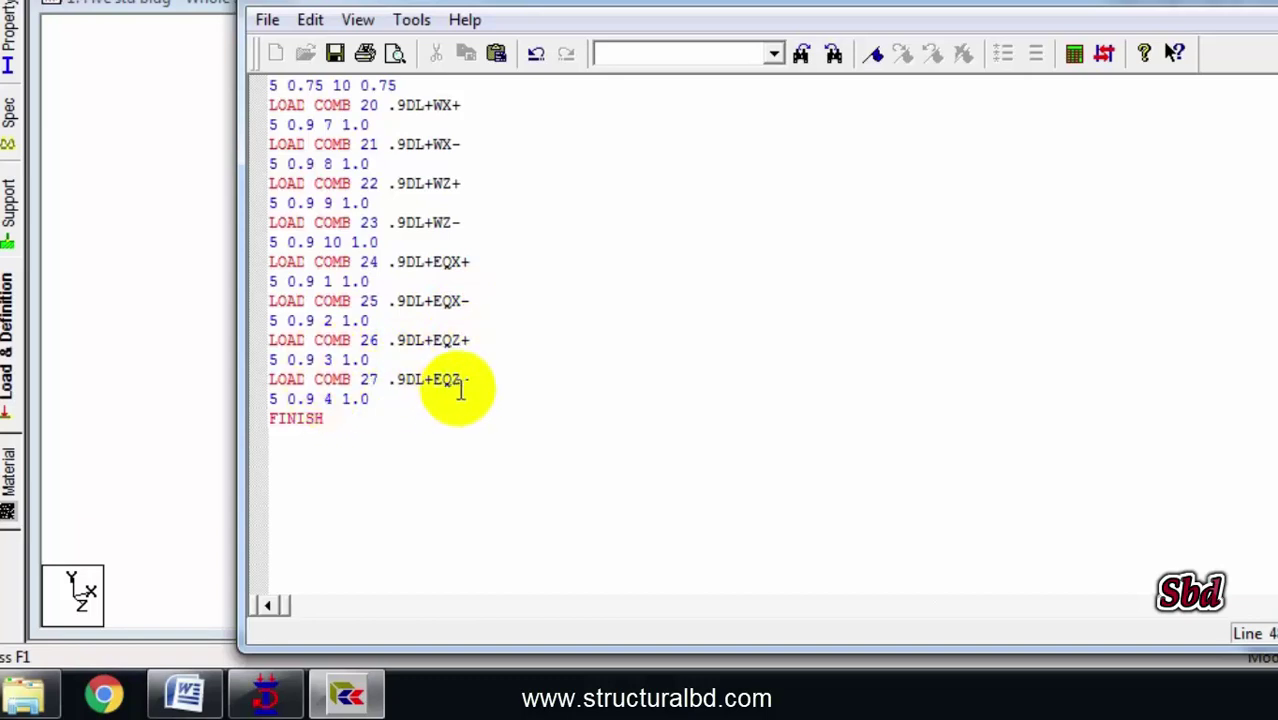
Save the command file, close the editor and confirm load 27 appears in the list
click(335, 53)
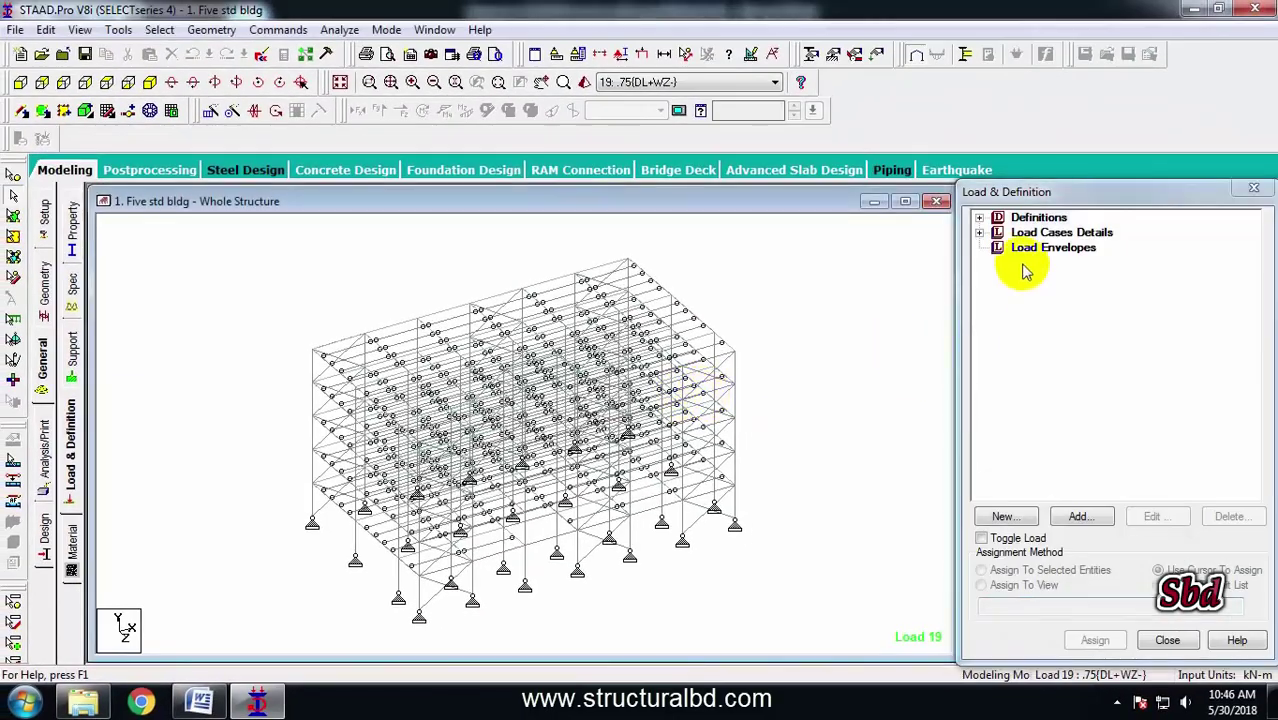
click(977, 236)
scroll(1070, 410, down, 4)
click(1043, 472)
click(199, 700)
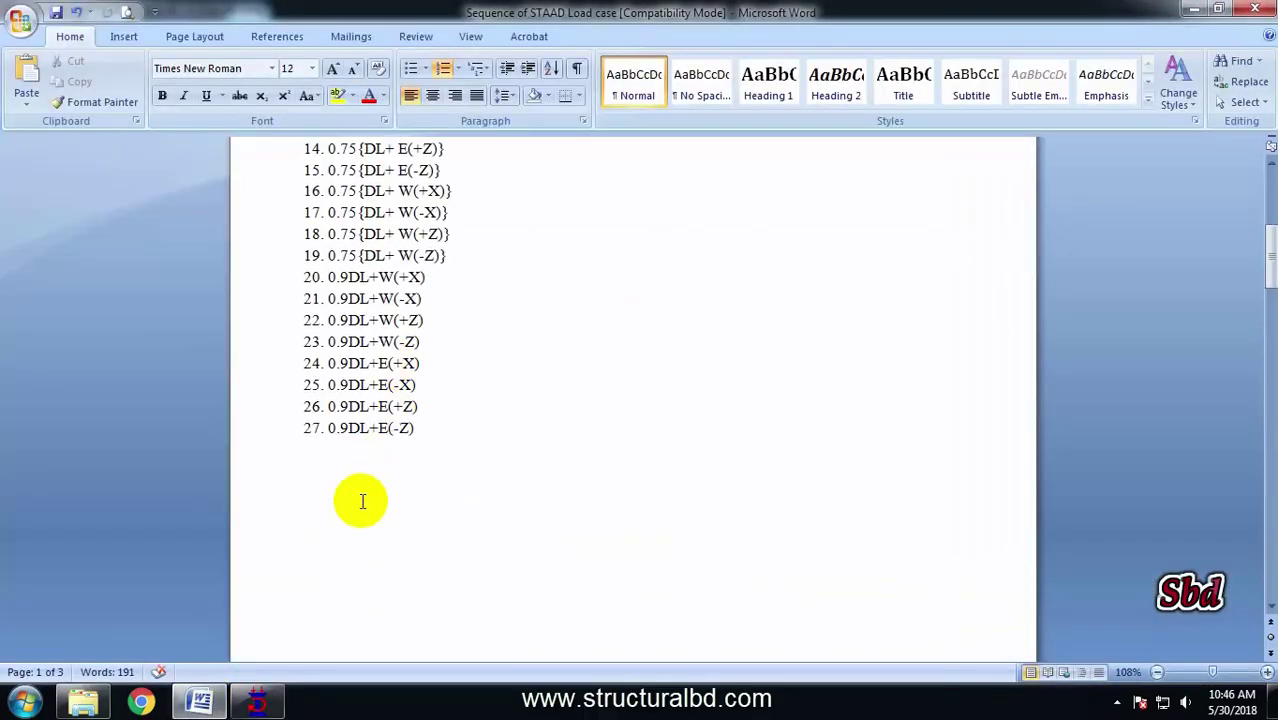
scroll(483, 452, up, 2)
click(257, 700)
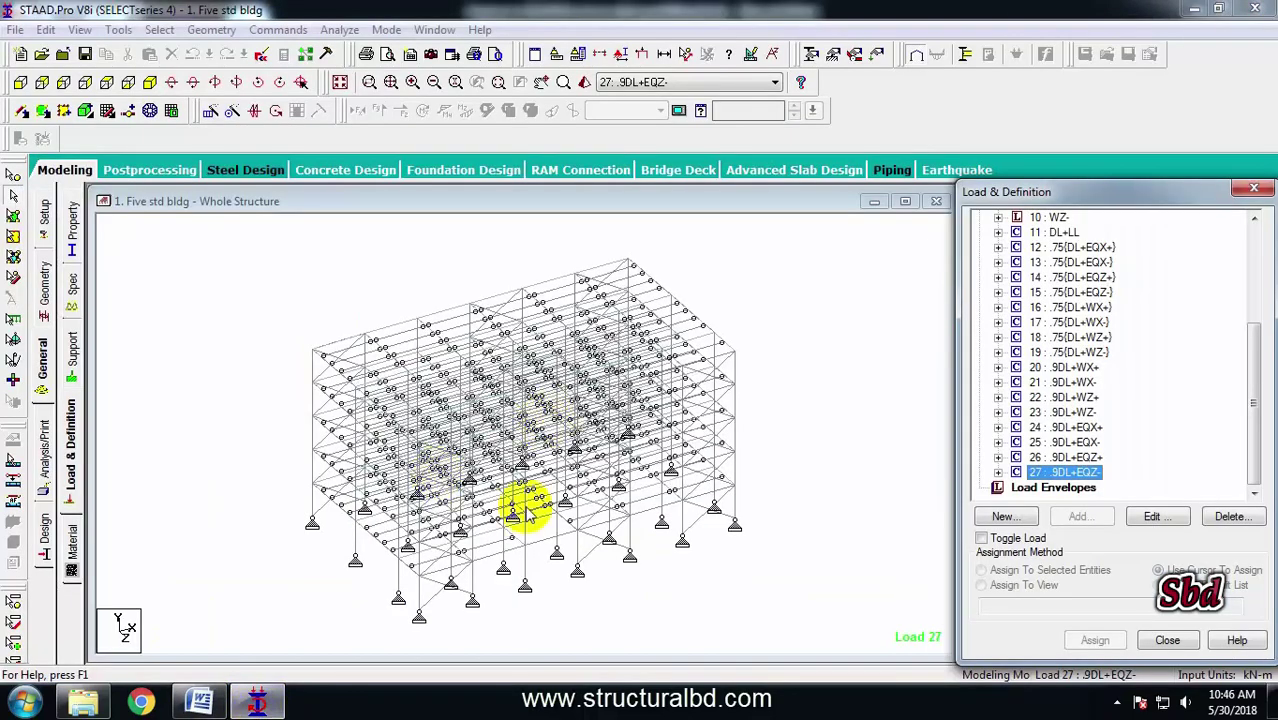
click(520, 455)
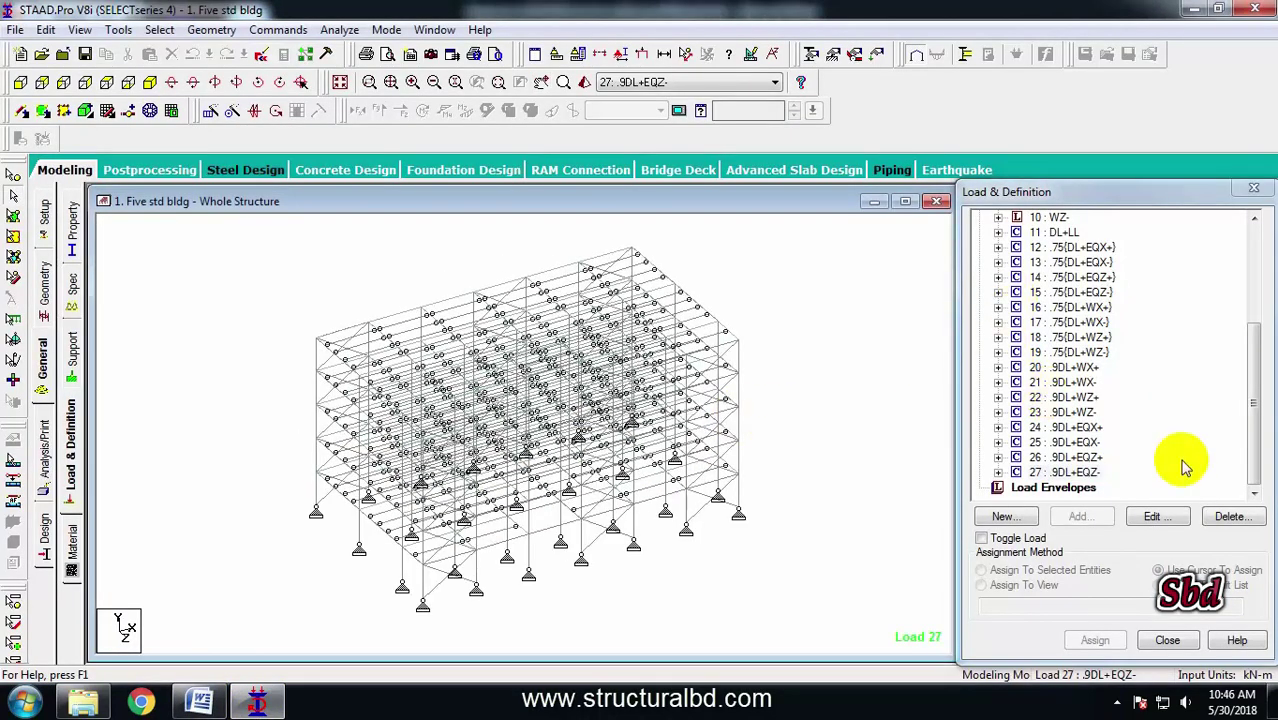
scroll(790, 435, up, 1)
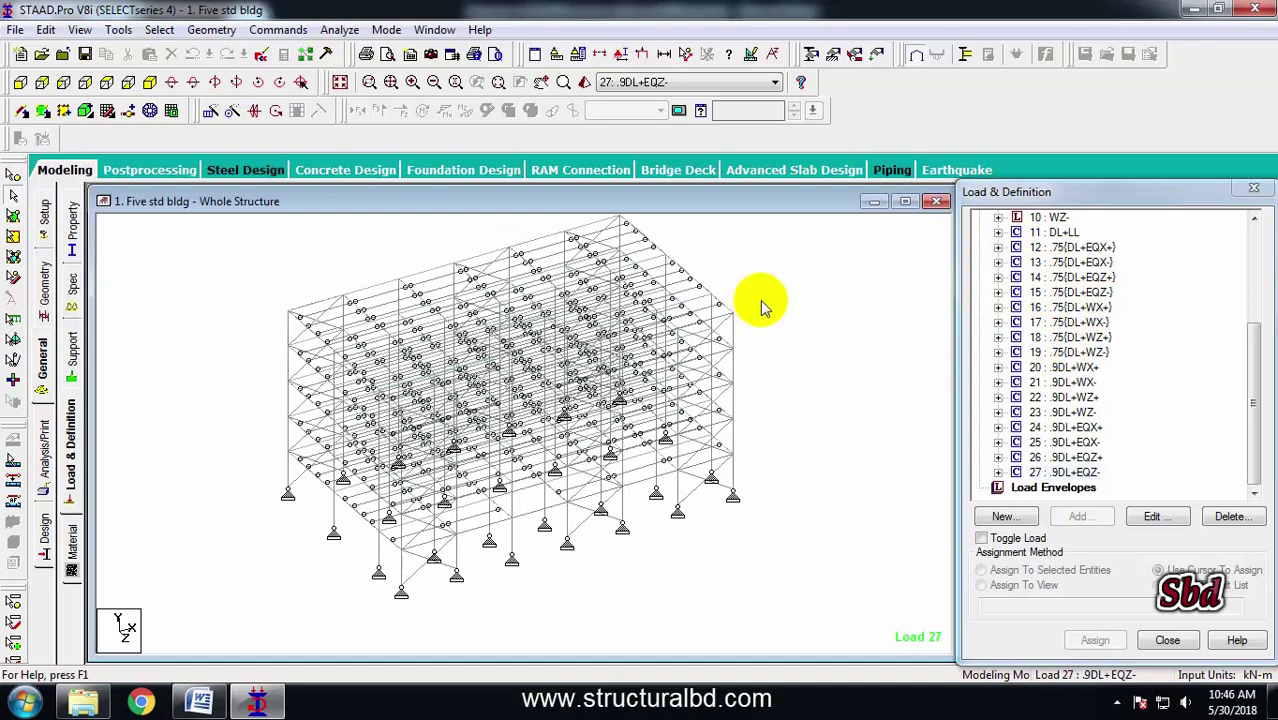
drag(1255, 400, 1070, 230)
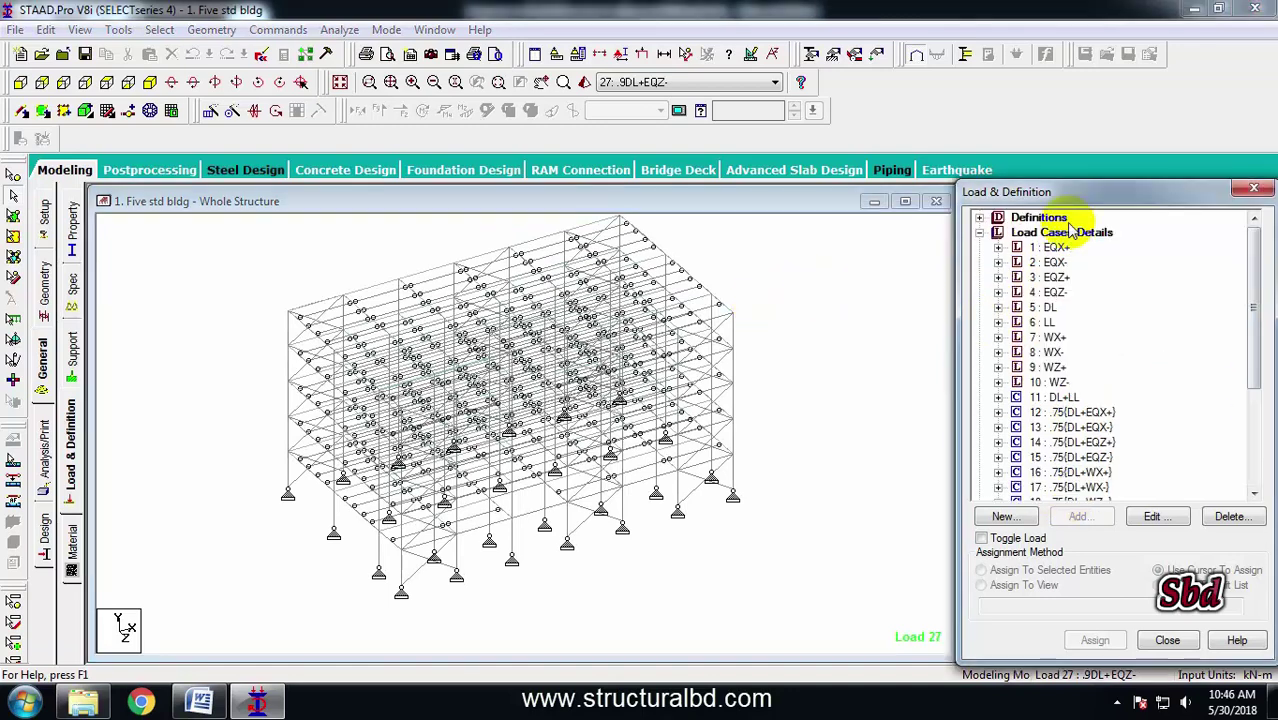
click(1070, 232)
click(1077, 516)
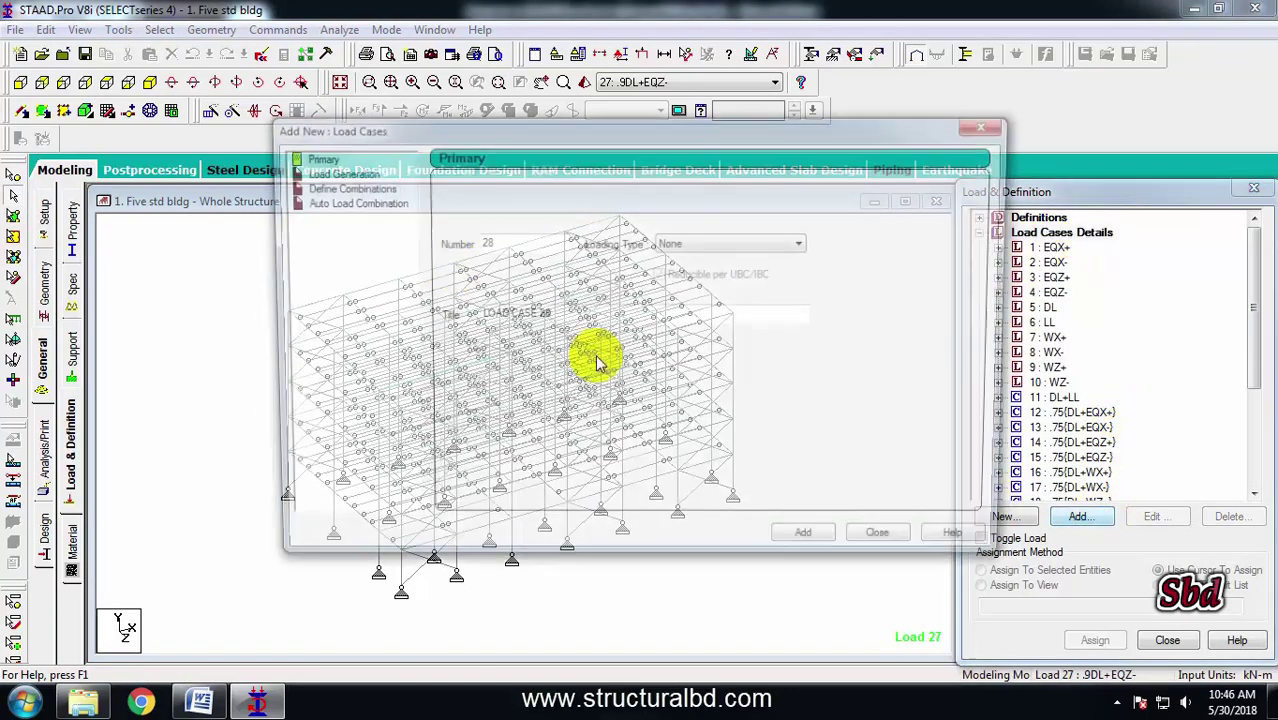
click(341, 187)
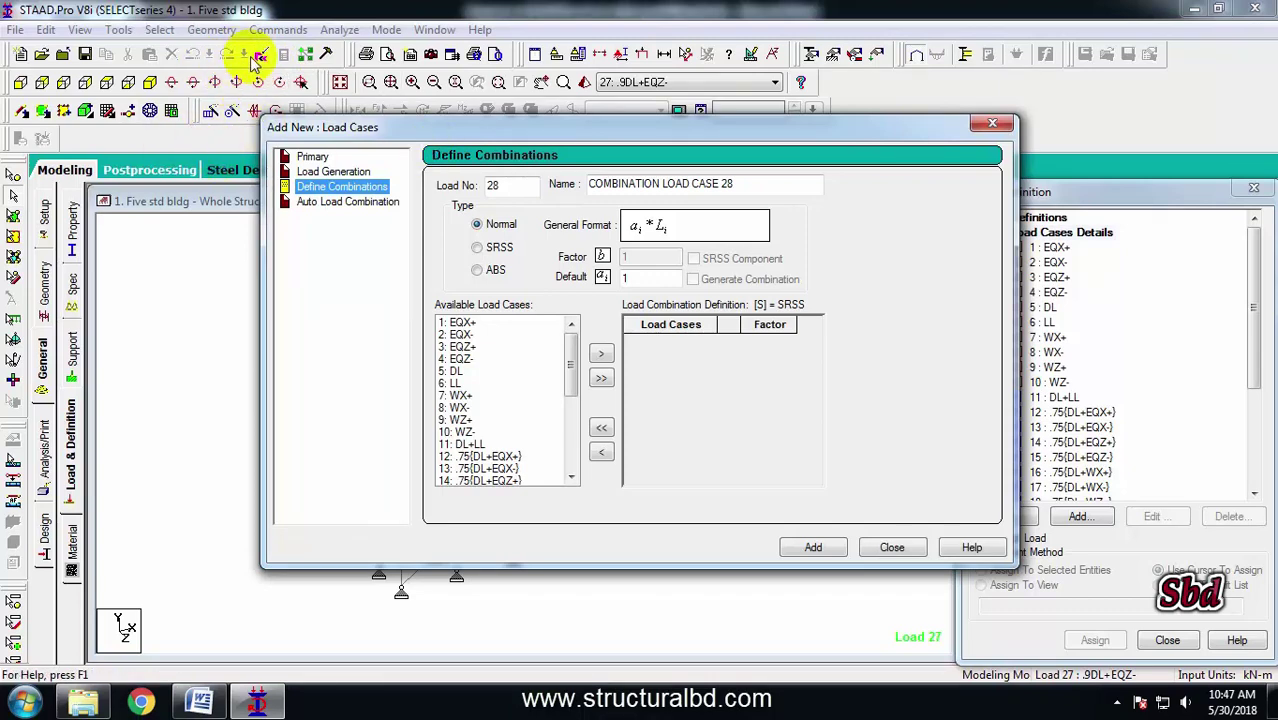
click(892, 547)
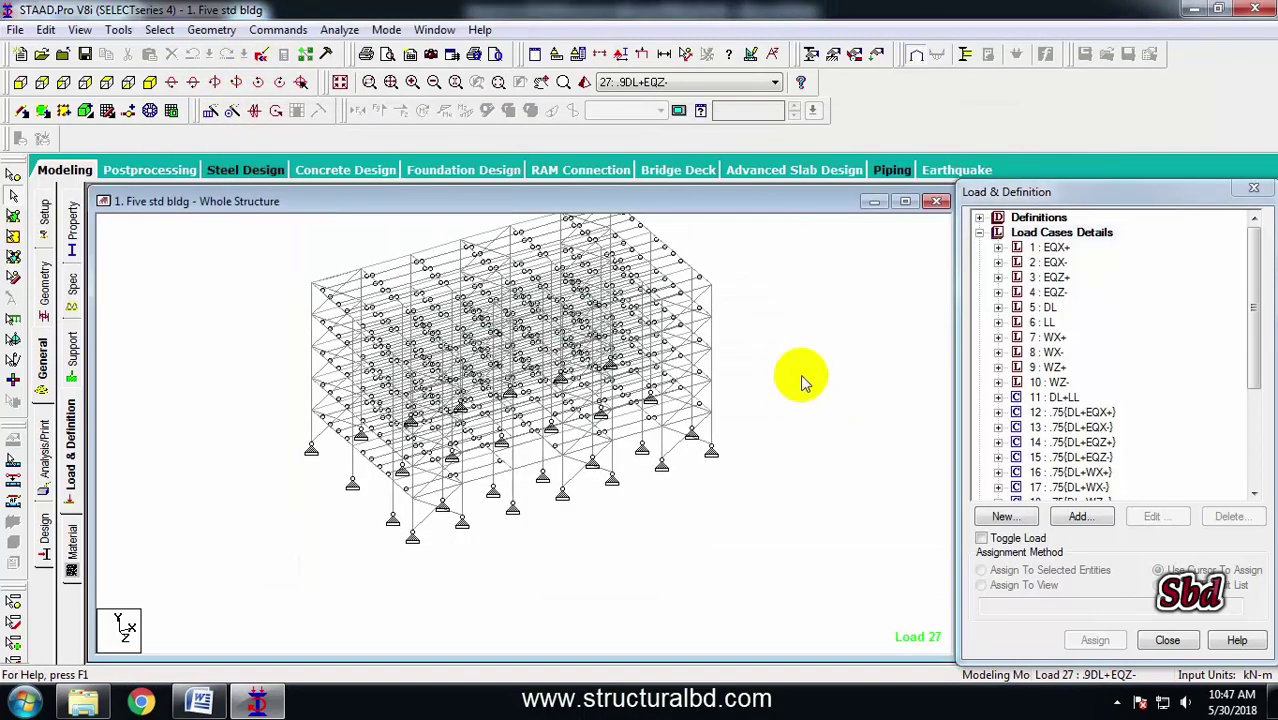